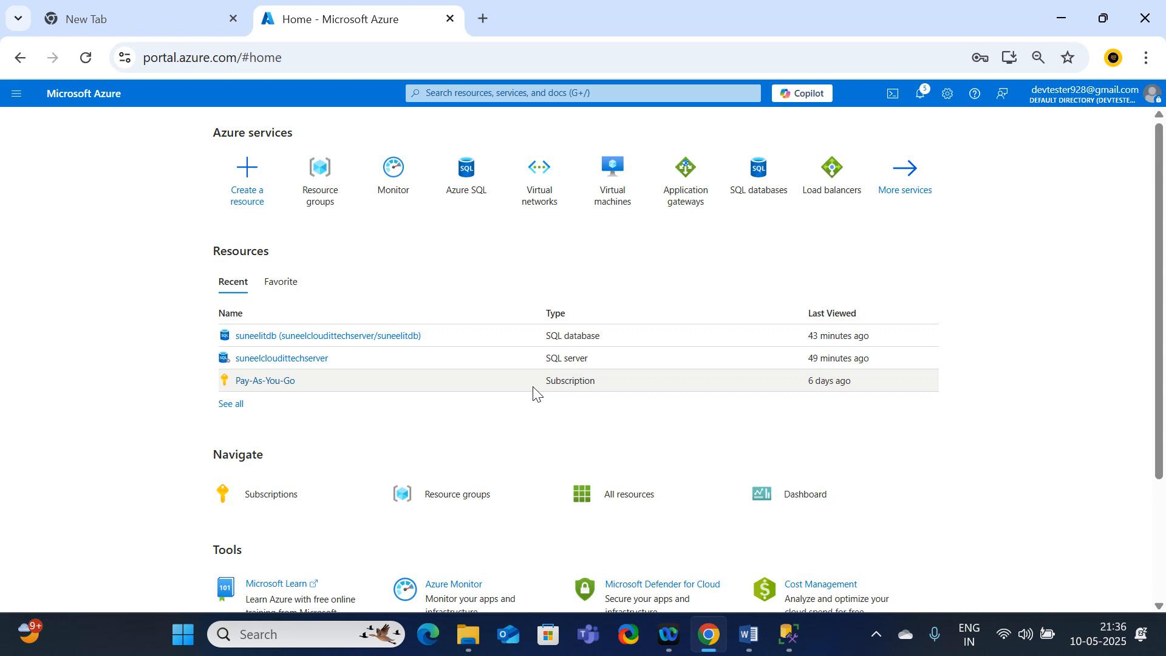
# Step: Create a resource group named Rg1 under the Pay-As-You-Go subscription
pyautogui.click(323, 209)
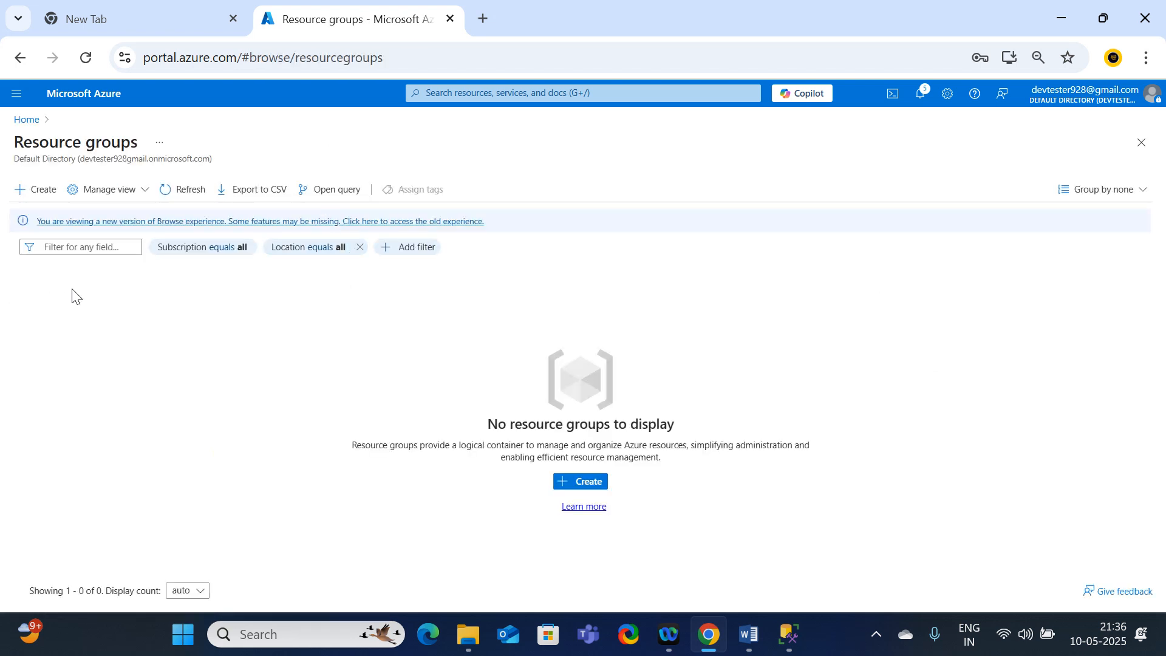
pyautogui.click(32, 189)
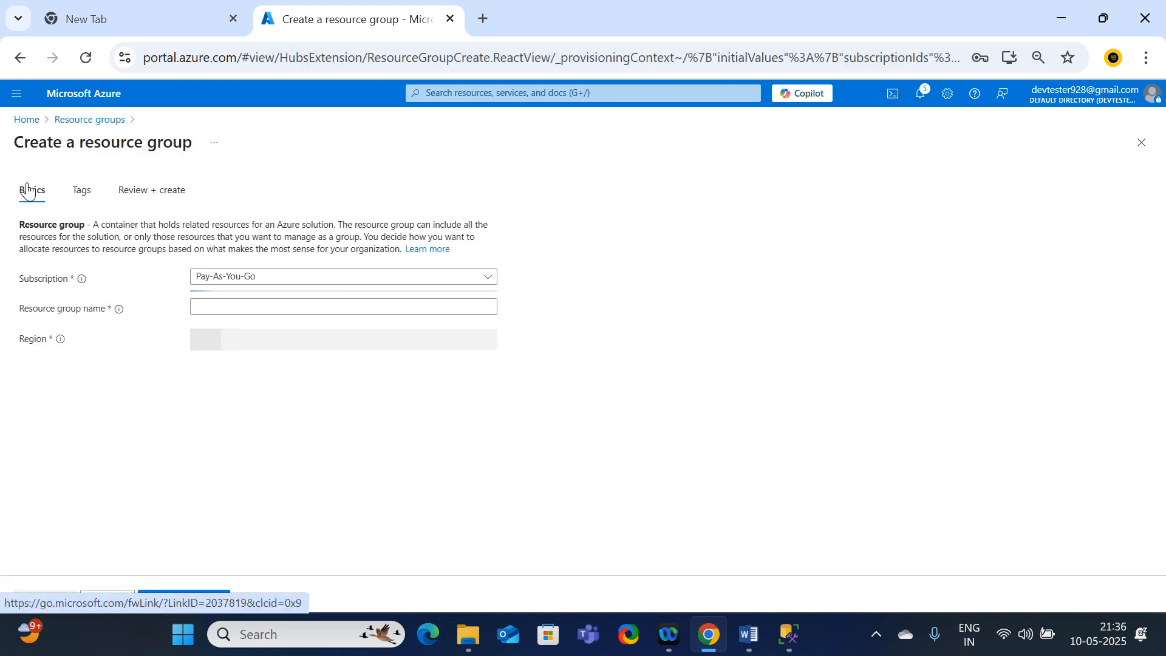
pyautogui.click(228, 307)
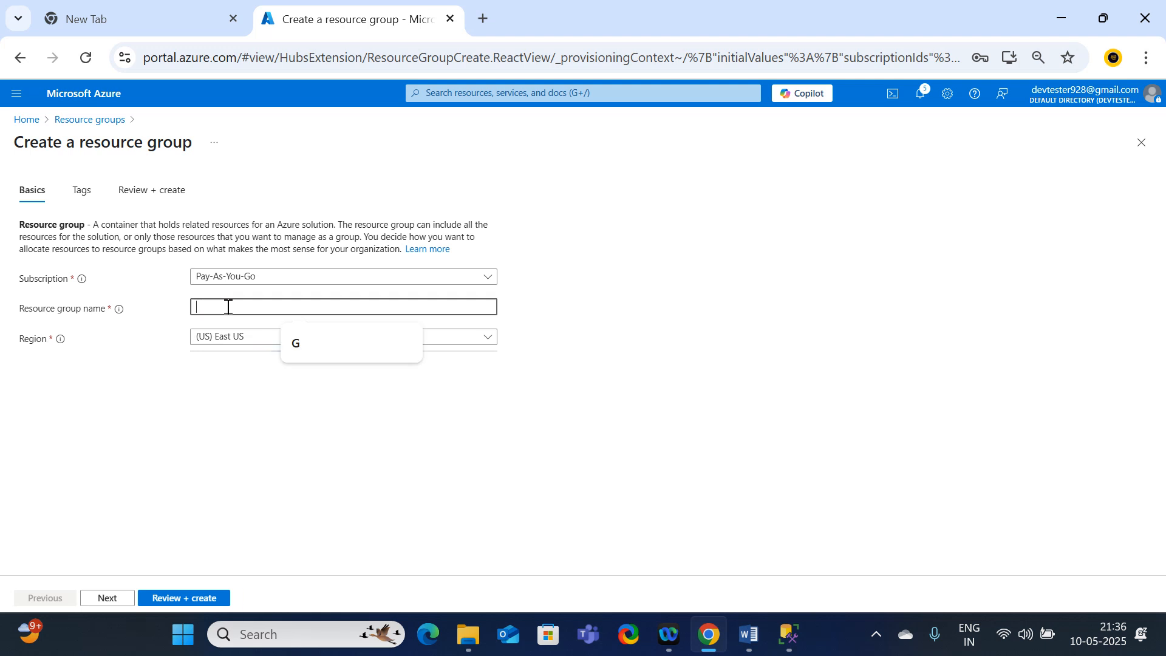
pyautogui.write('Rg1')
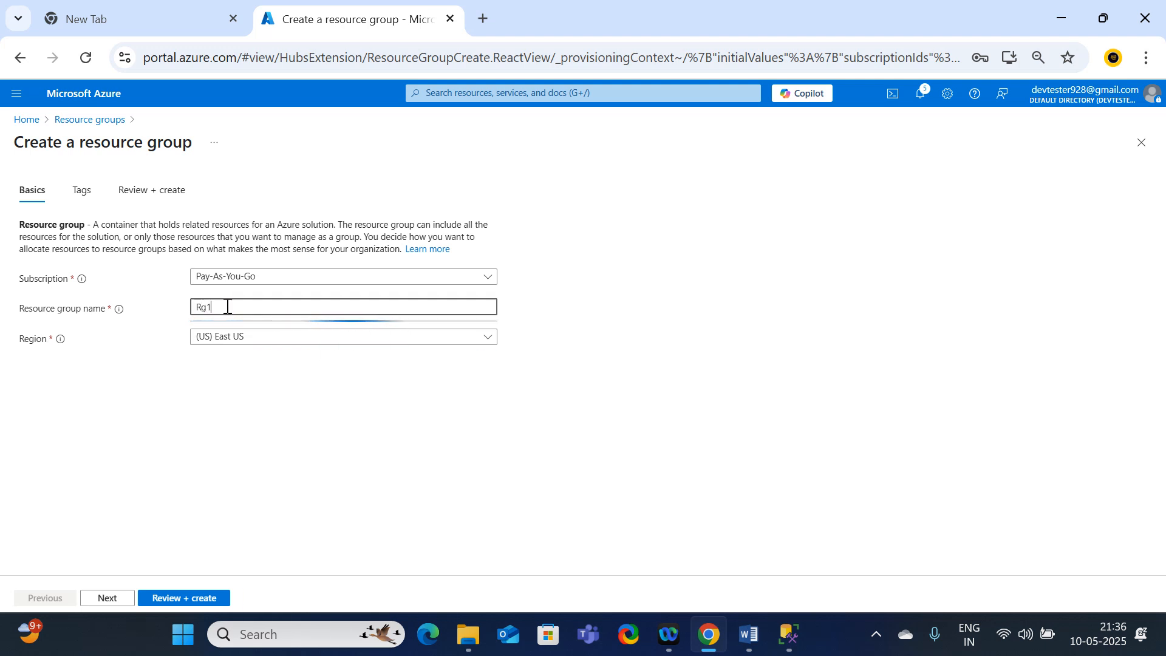
pyautogui.click(194, 601)
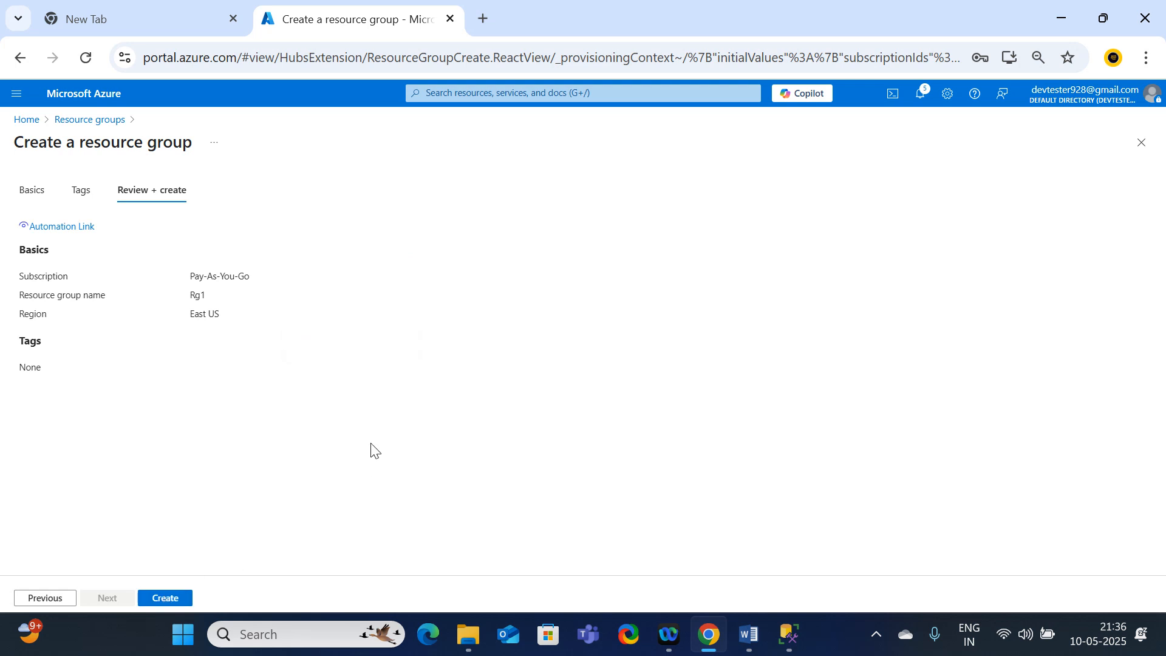
# Step: Start creating an Azure virtual machine in resource group Rg1 and name it vm1
pyautogui.click(14, 121)
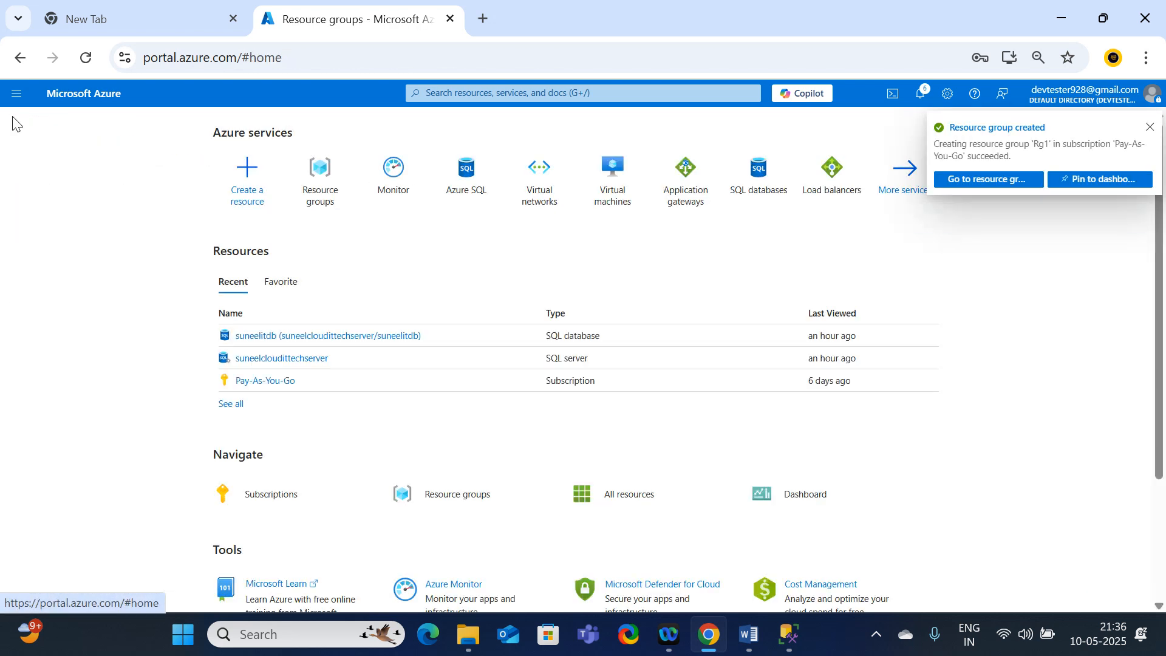
pyautogui.click(623, 194)
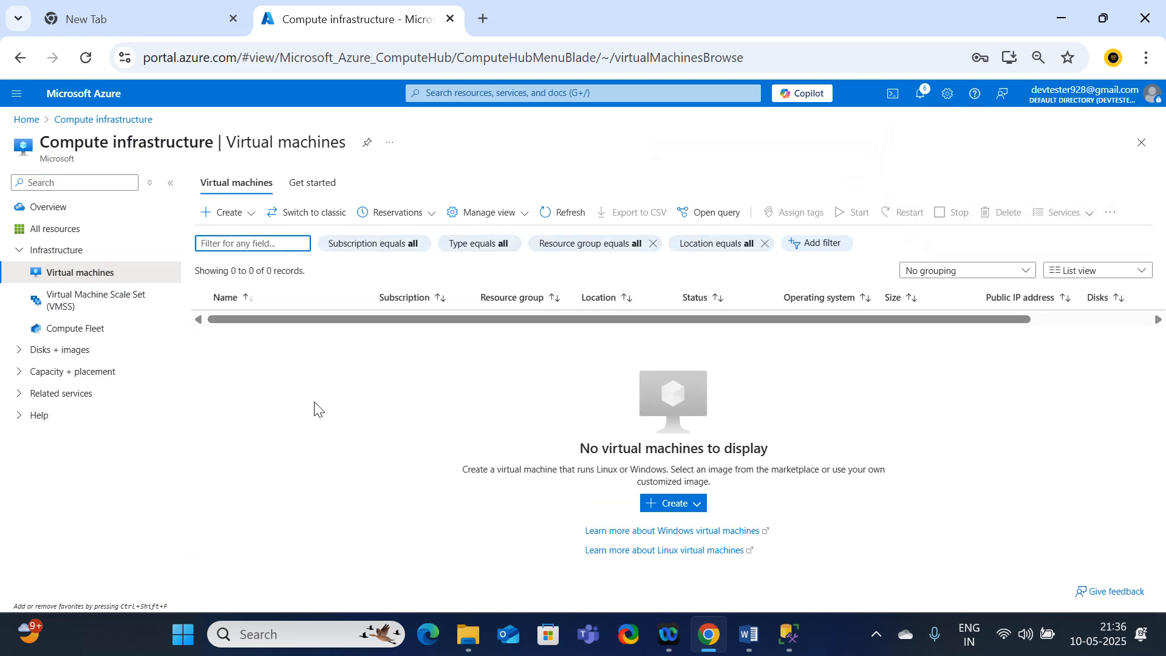
pyautogui.click(226, 212)
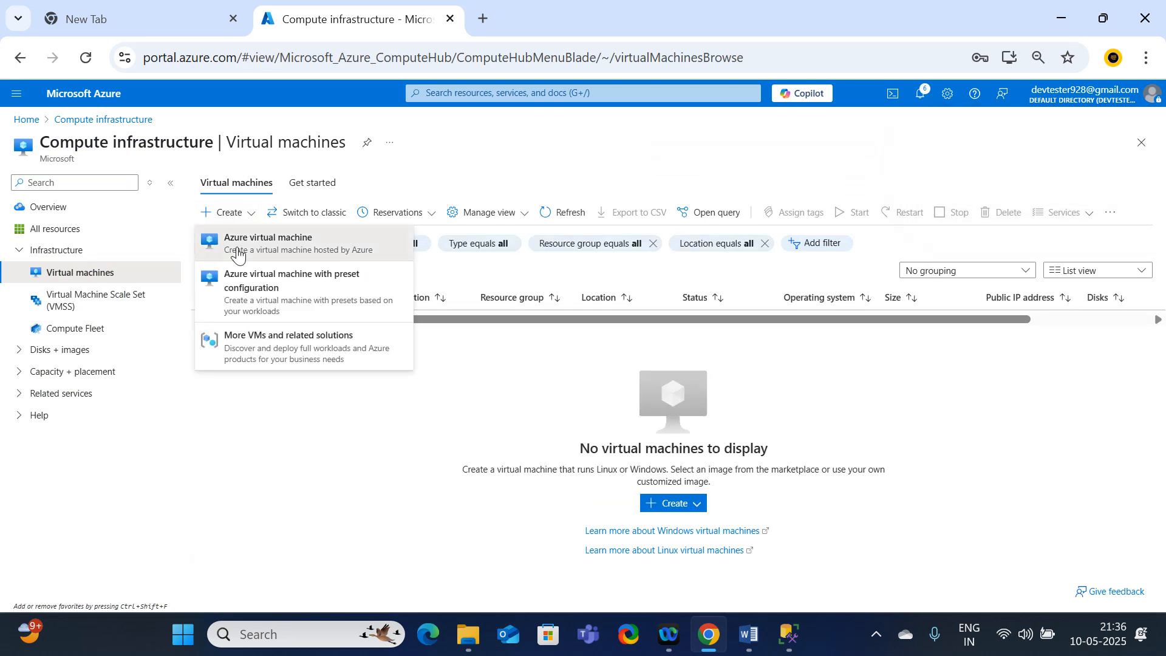
pyautogui.click(364, 276)
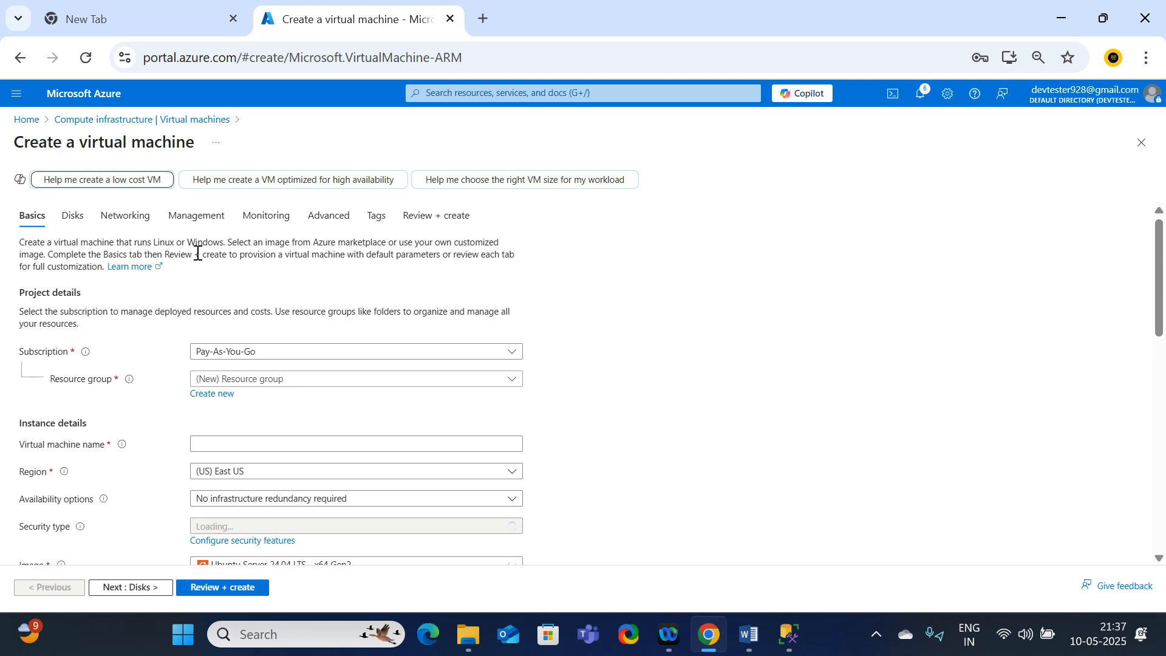
pyautogui.click(240, 380)
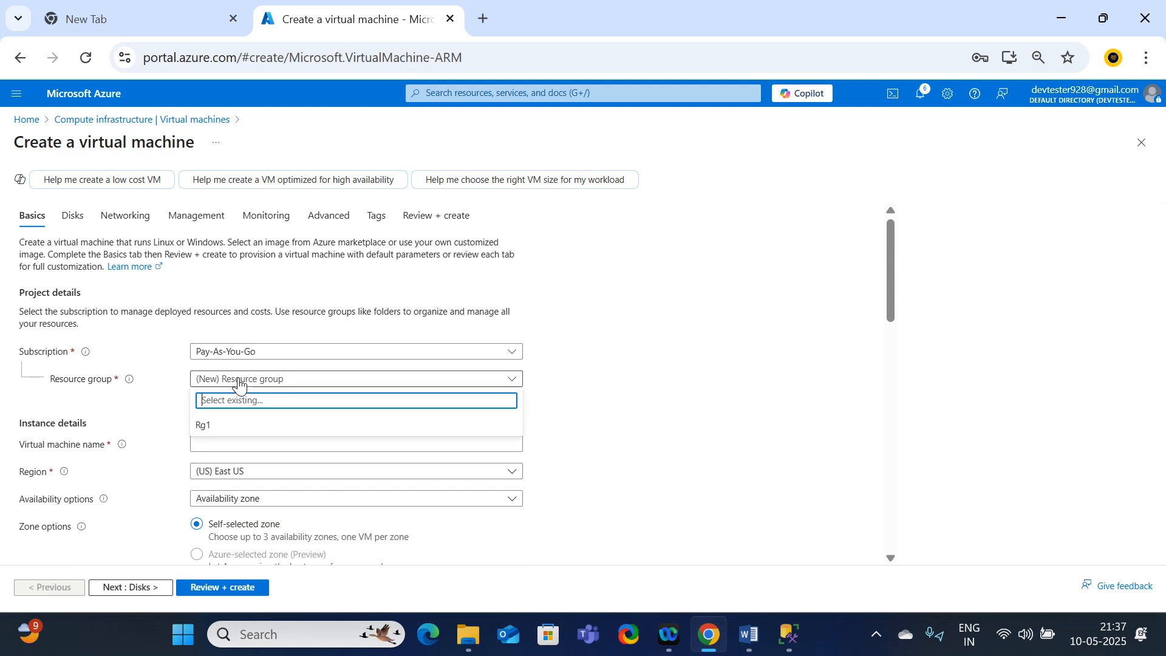
pyautogui.click(208, 427)
pyautogui.click(218, 450)
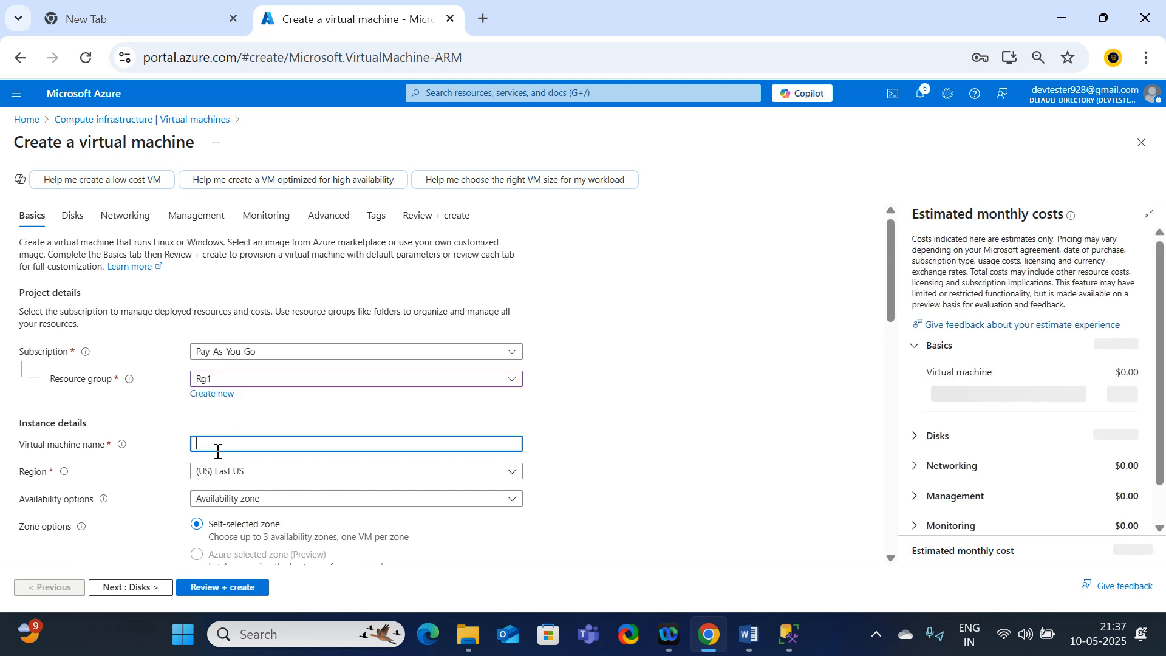
pyautogui.write('vm1')
# Step: Set the virtual machine's availability to No infrastructure redundancy required and its security type to Standard
pyautogui.scroll(-2, 217, 449)
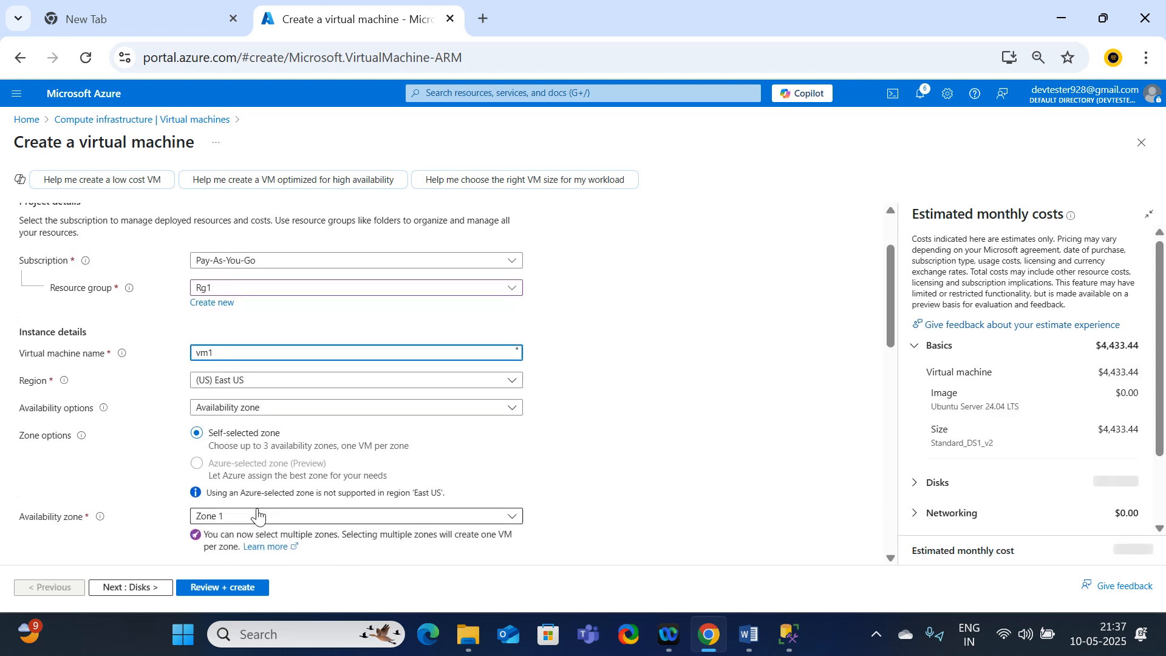
pyautogui.click(200, 407)
pyautogui.click(255, 427)
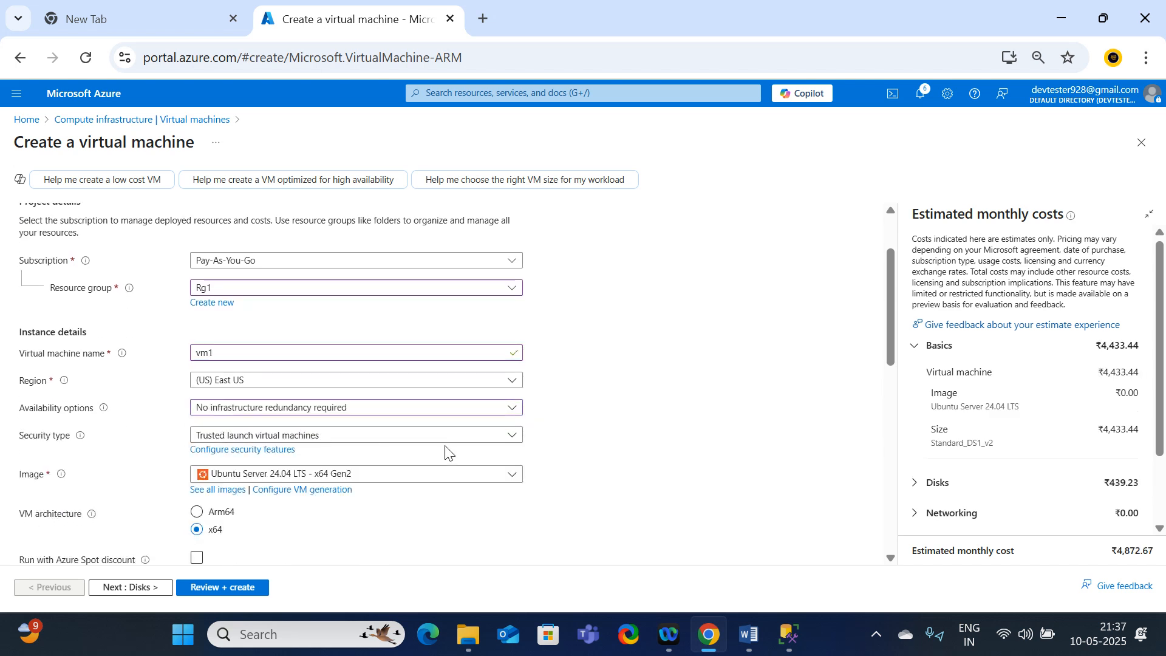
pyautogui.click(263, 437)
pyautogui.click(265, 461)
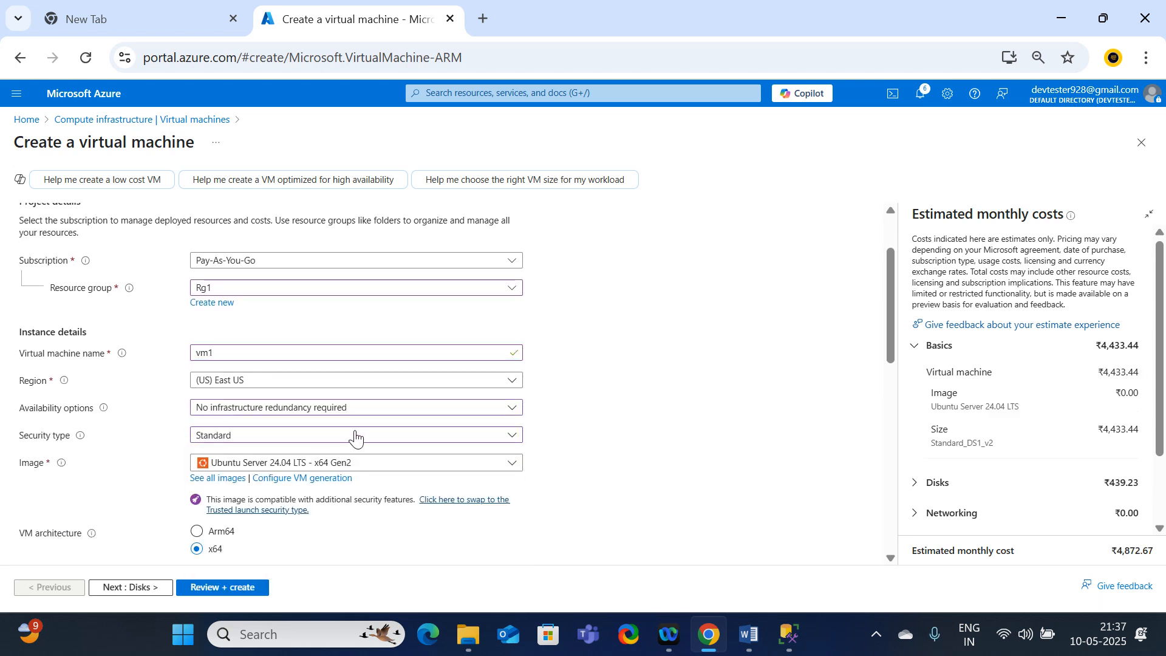
# Step: Choose Windows Server 2019 Datacenter - x64 Gen2 as the virtual machine's image
pyautogui.scroll(-1, 461, 389)
pyautogui.click(453, 376)
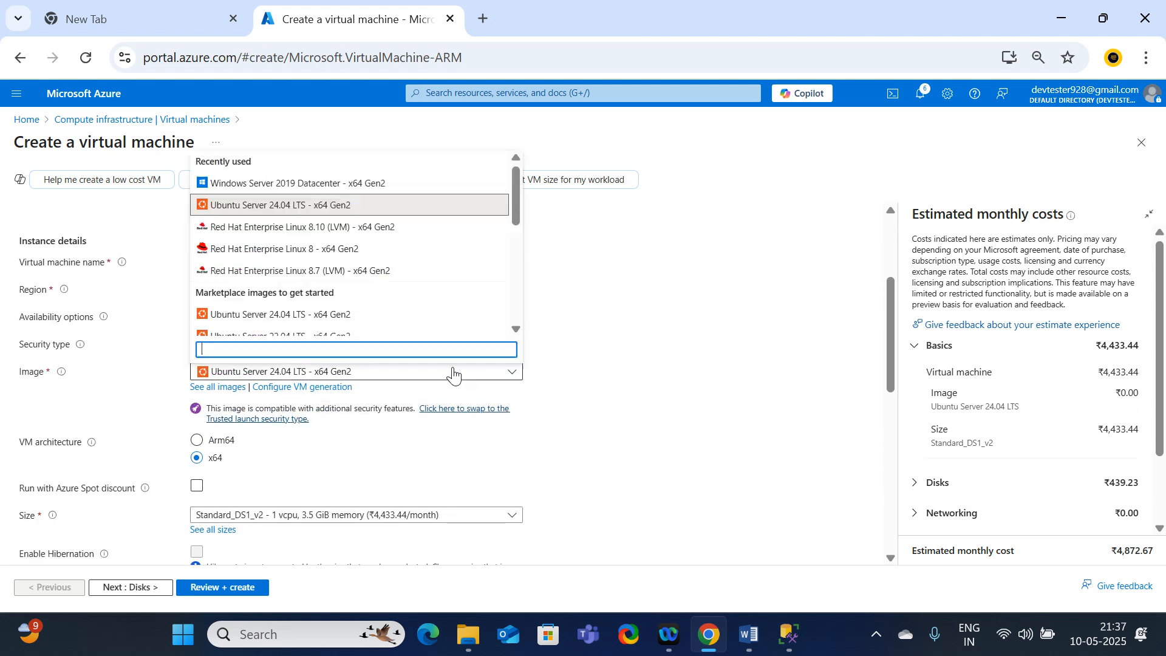
pyautogui.click(241, 183)
# Step: Fill in the administrator account's username for the virtual machine
pyautogui.scroll(-5, 328, 448)
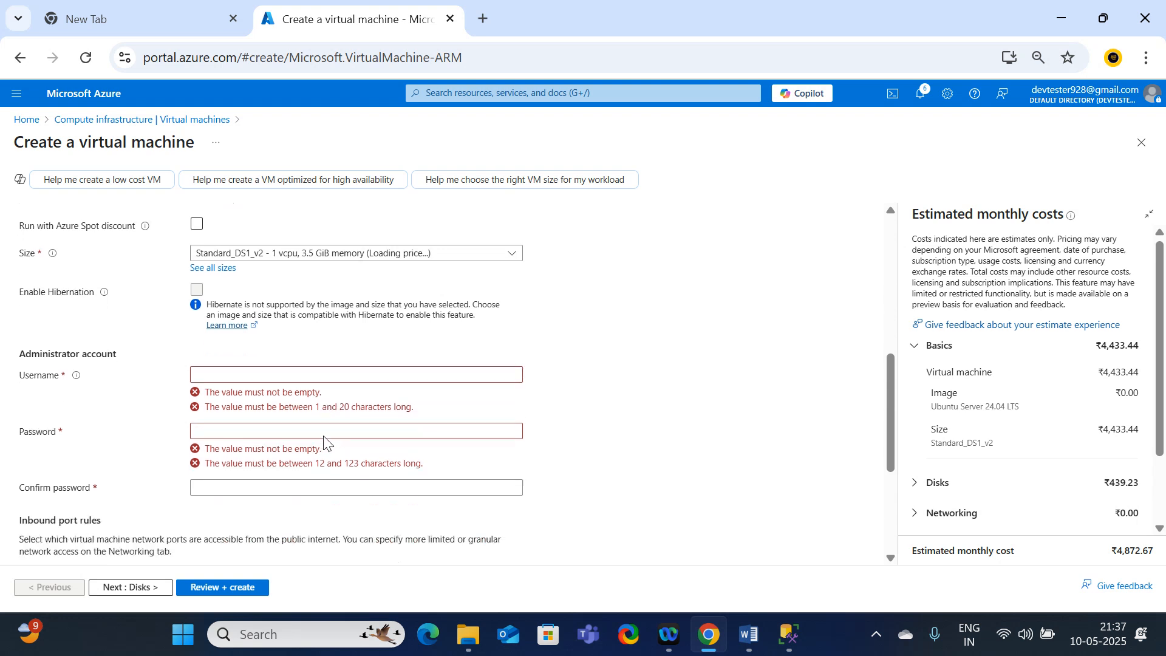
pyautogui.click(216, 323)
pyautogui.write('de')
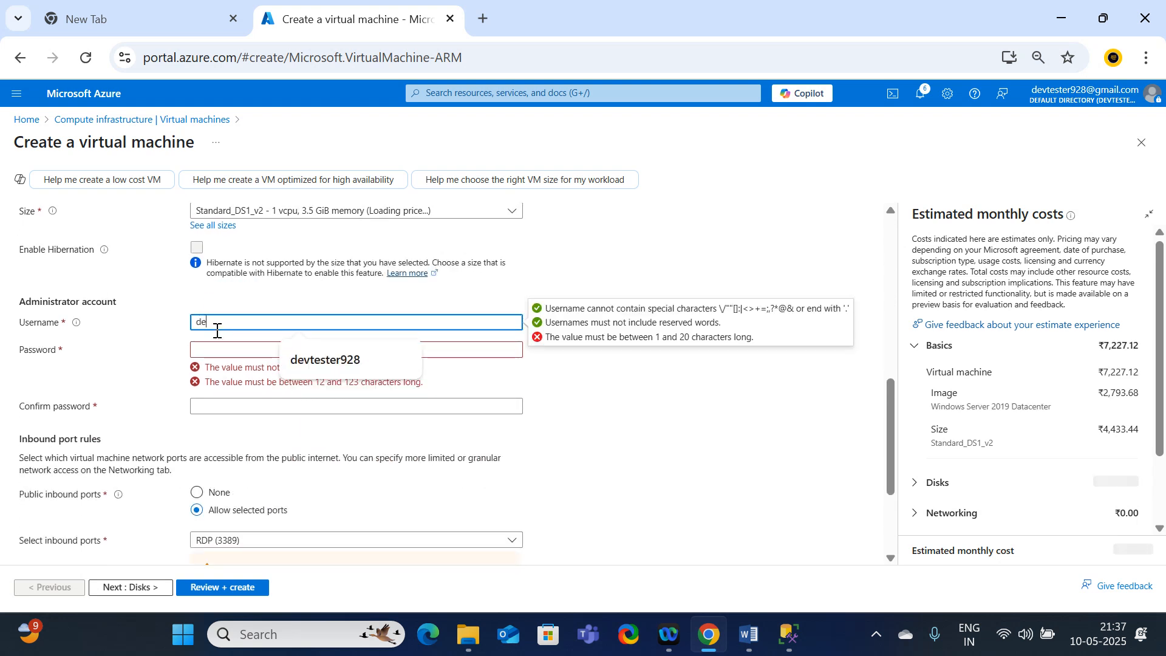
pyautogui.write('vtester')
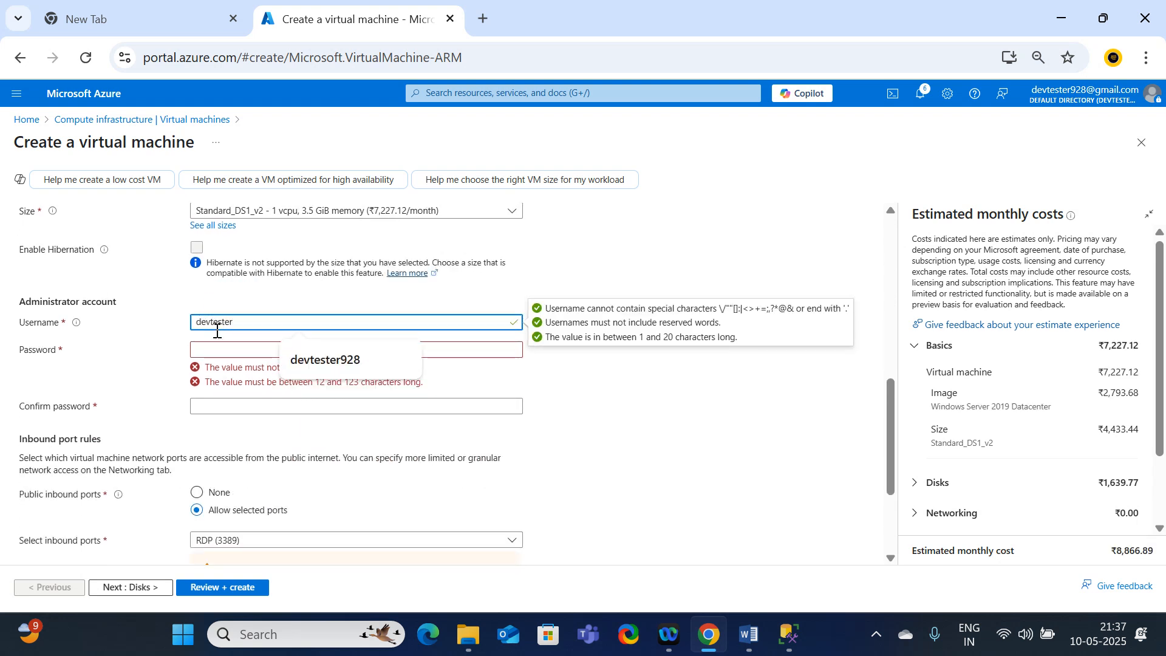
pyautogui.click(296, 358)
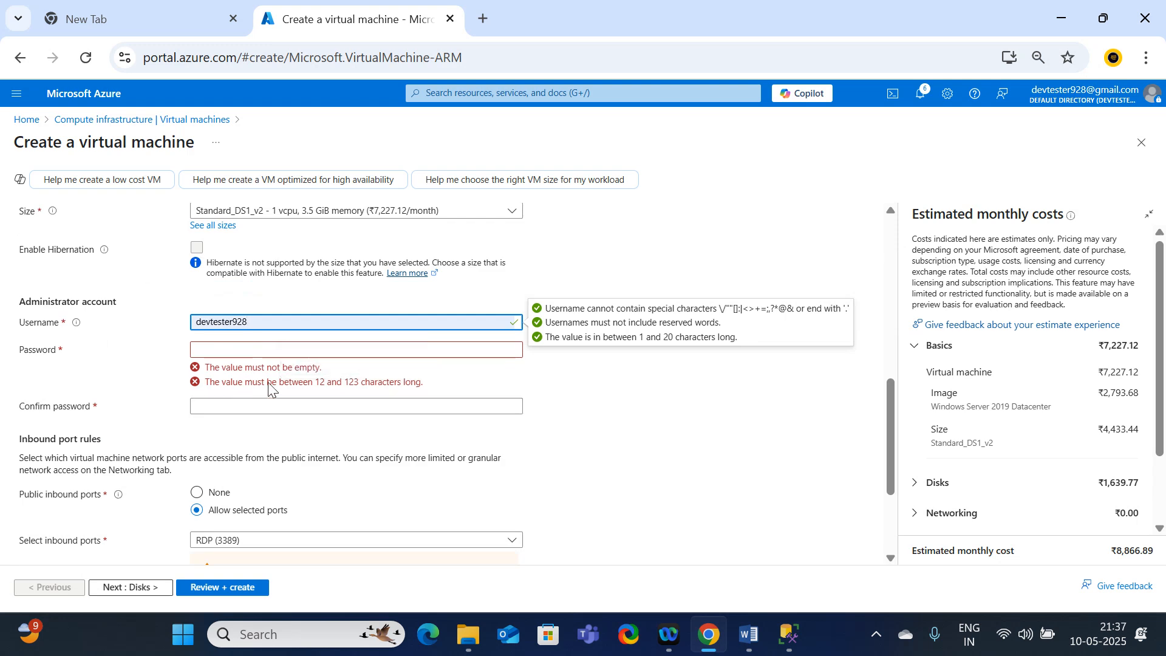
# Step: Enter the administrator account's password and repeat it in the confirmation field
pyautogui.click(214, 349)
pyautogui.write('•••')
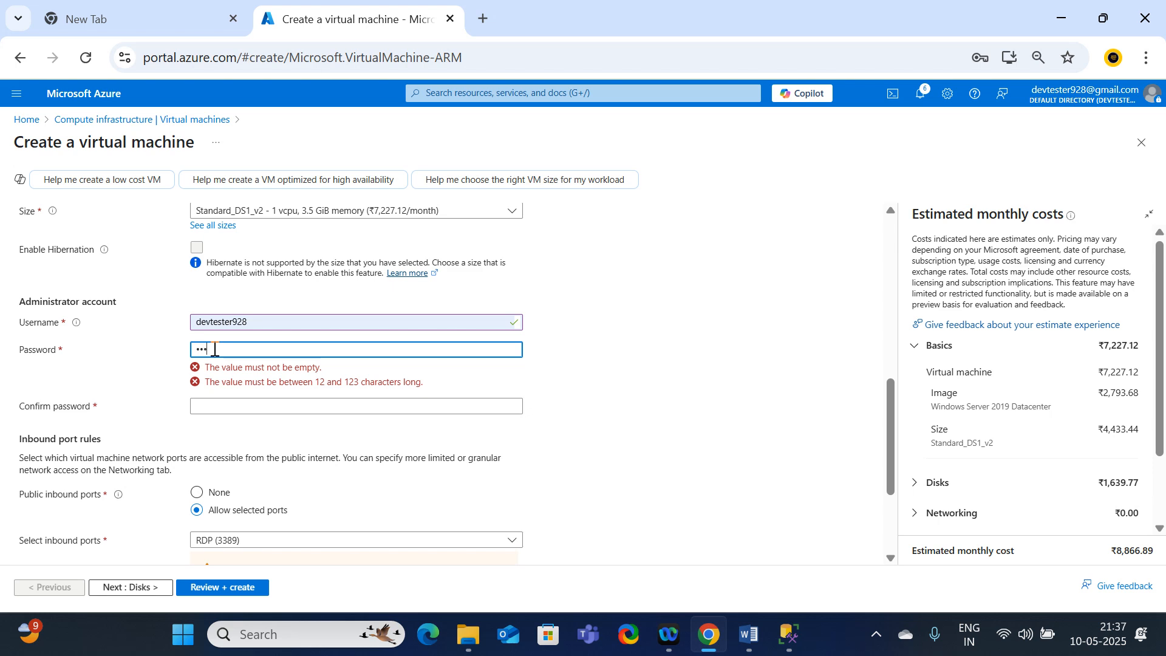
pyautogui.press('BackSpace')
pyautogui.press('BackSpace')
pyautogui.press('BackSpace')
pyautogui.press('BackSpace')
pyautogui.press('BackSpace')
pyautogui.press('BackSpace')
pyautogui.press('BackSpace')
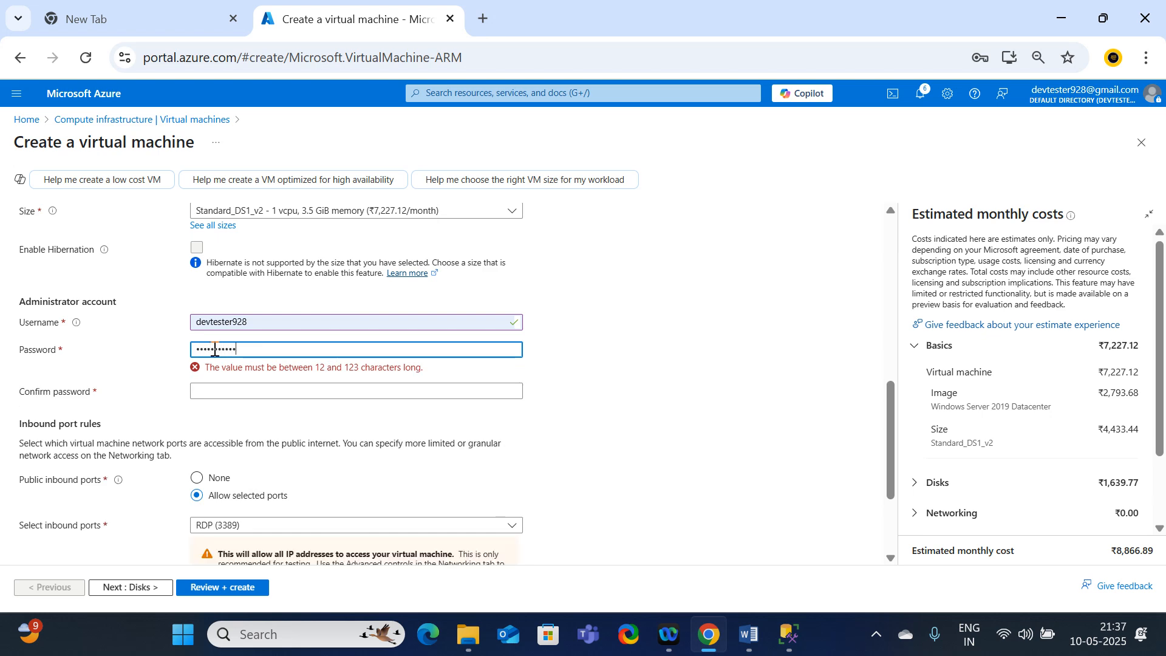
pyautogui.write('•')
pyautogui.press('Tab')
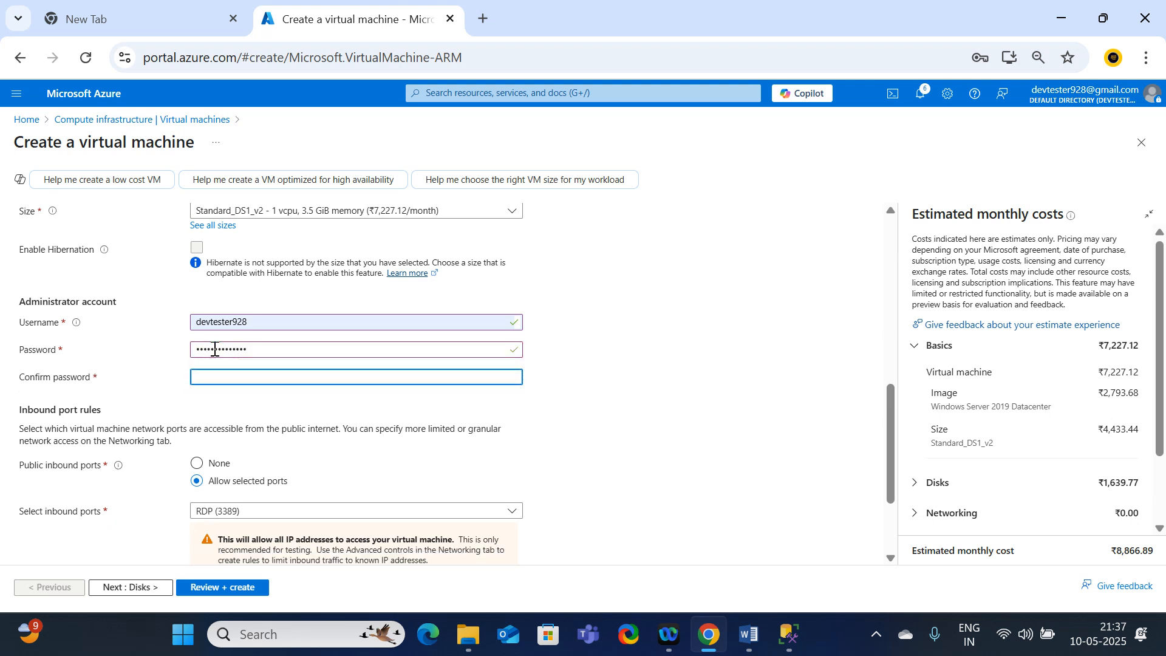
pyautogui.write('••••••••')
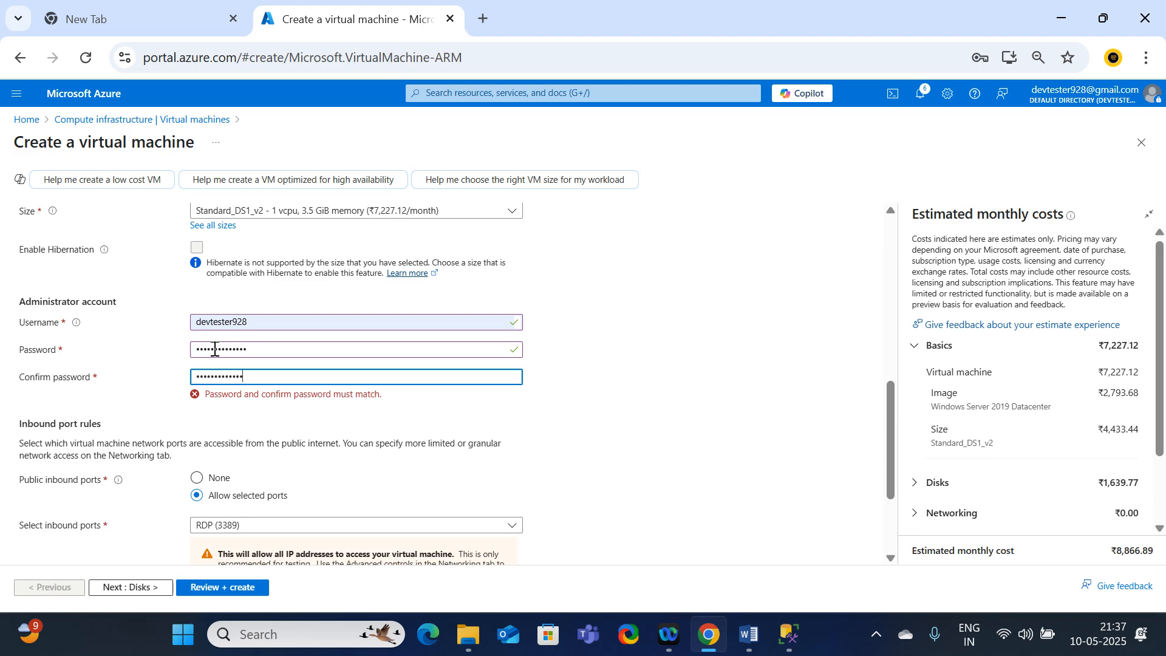
# Step: Add HTTP (80) and HTTPS (443) to the allowed inbound ports, and review and create the virtual machine
pyautogui.scroll(1, 217, 364)
pyautogui.scroll(-3, 226, 395)
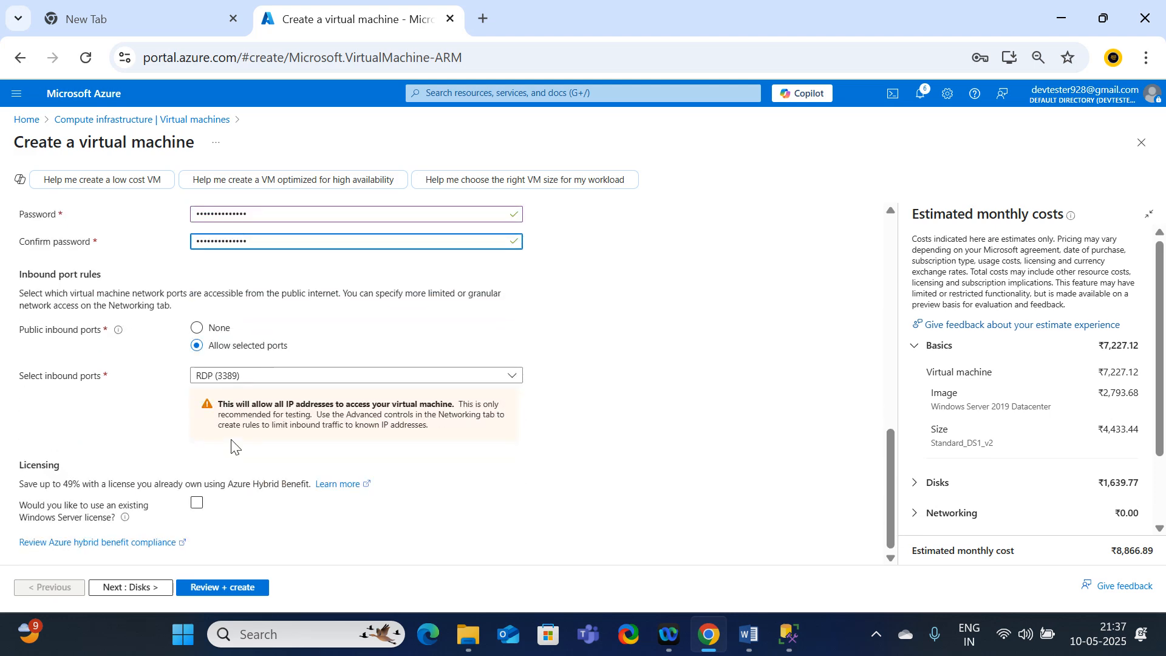
pyautogui.click(244, 380)
pyautogui.click(234, 394)
pyautogui.click(226, 415)
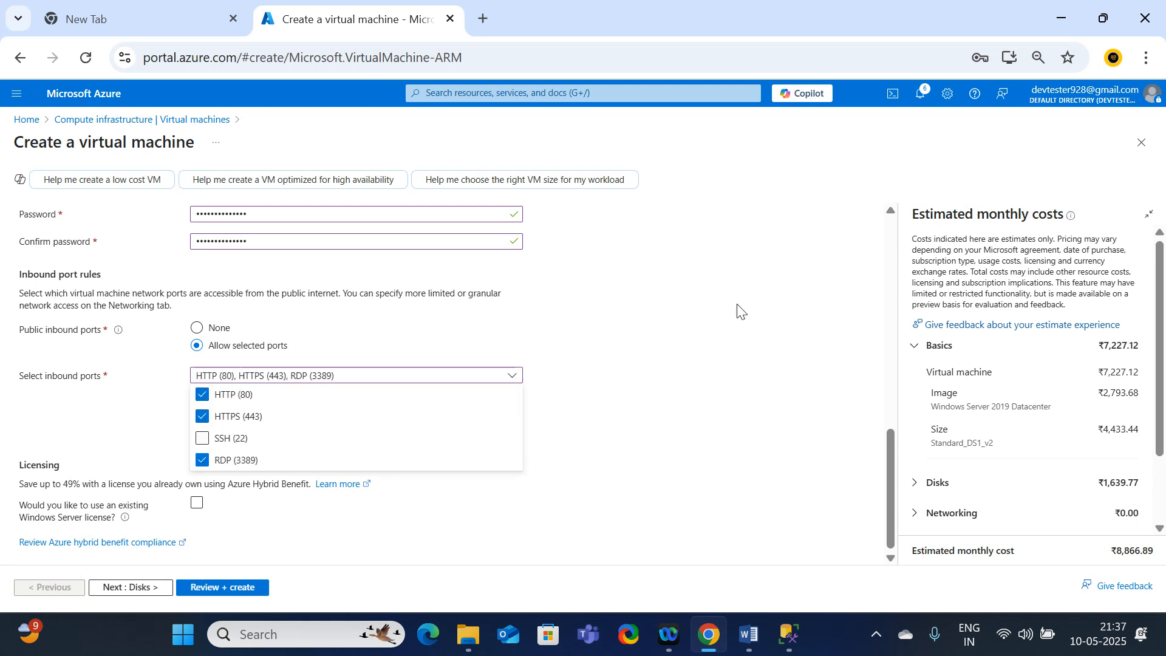
pyautogui.click(732, 323)
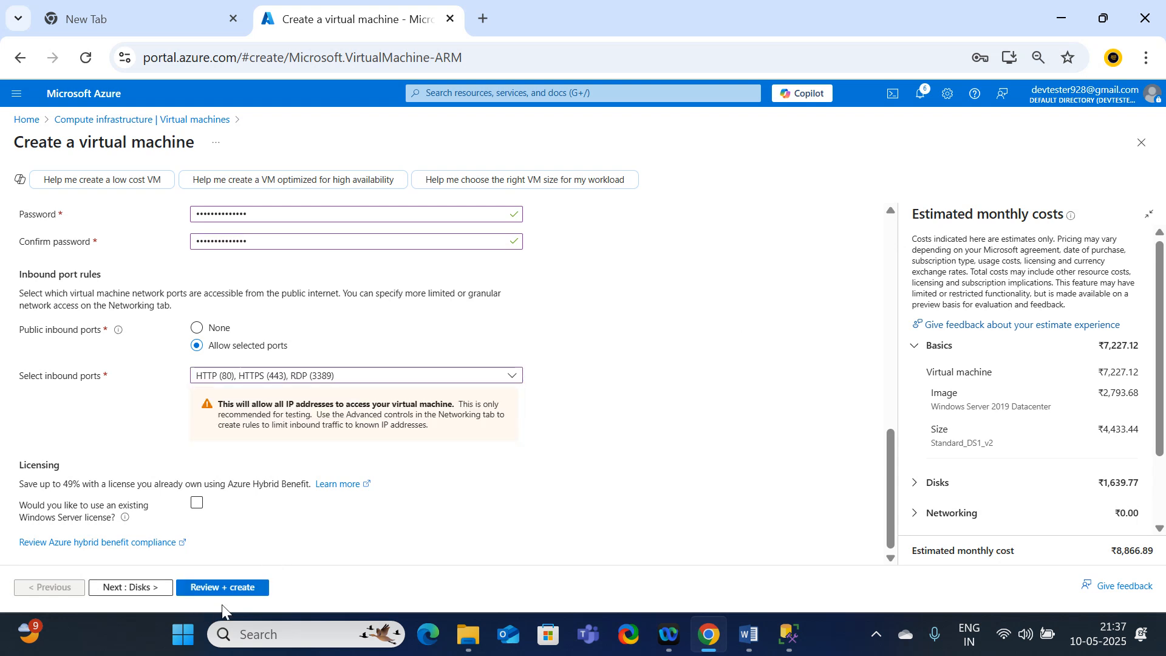
pyautogui.click(231, 588)
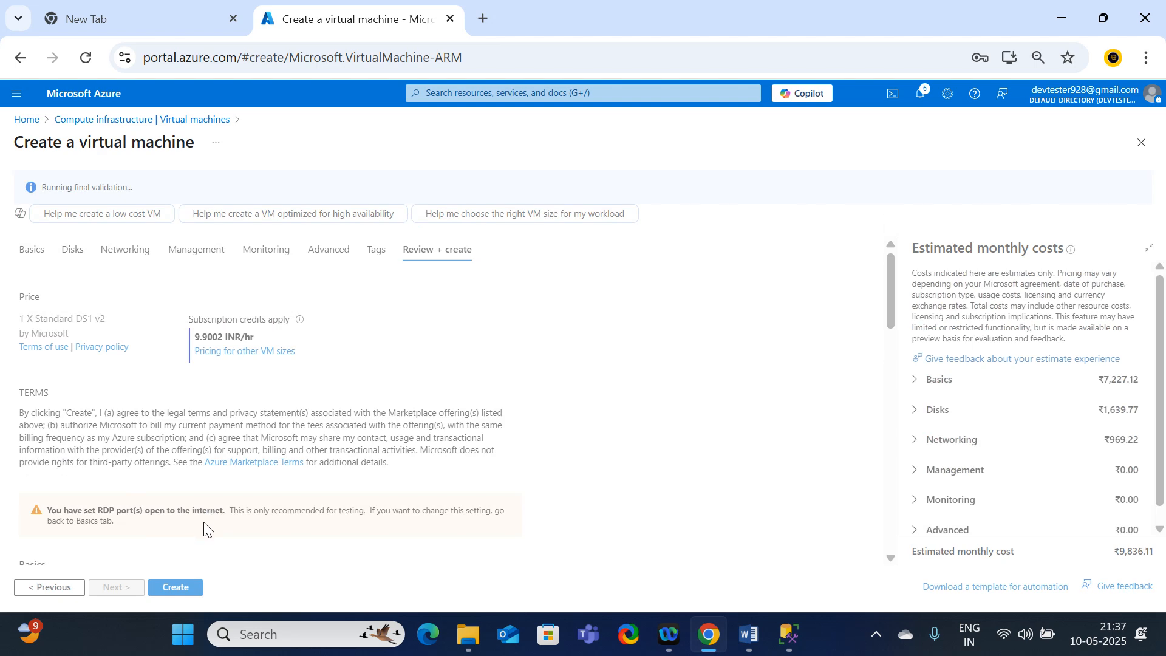
pyautogui.click(182, 587)
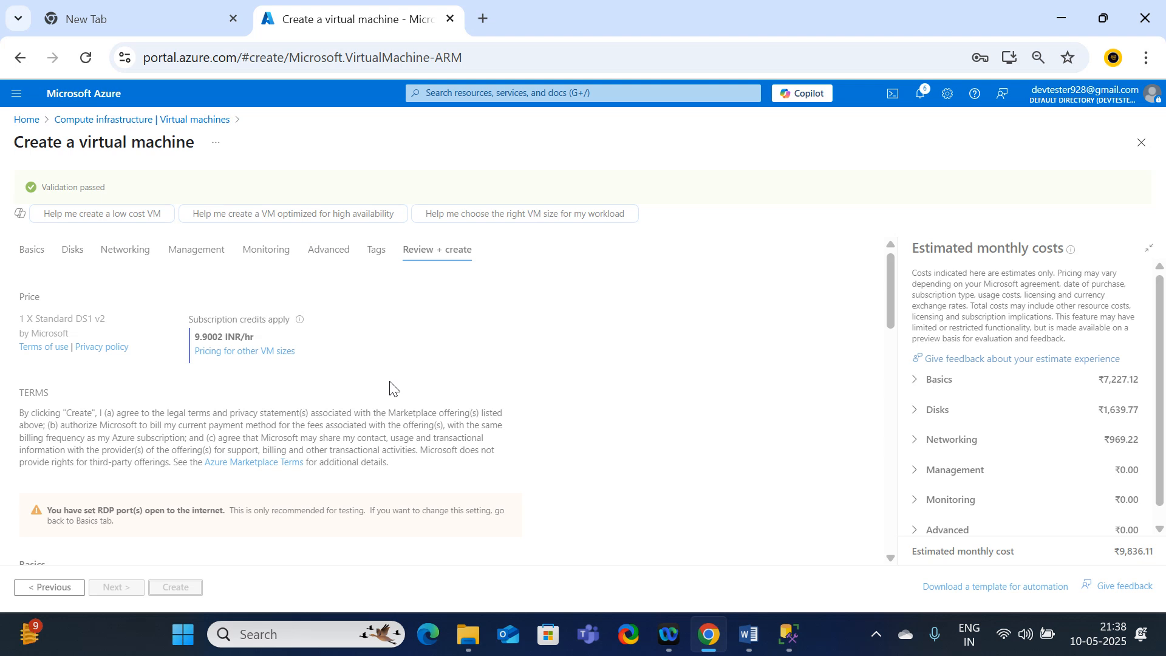
# Step: Duplicate the portal's browser tab, check the deployment in the original tab and return to the duplicate
pyautogui.rightClick(341, 25)
pyautogui.click(403, 190)
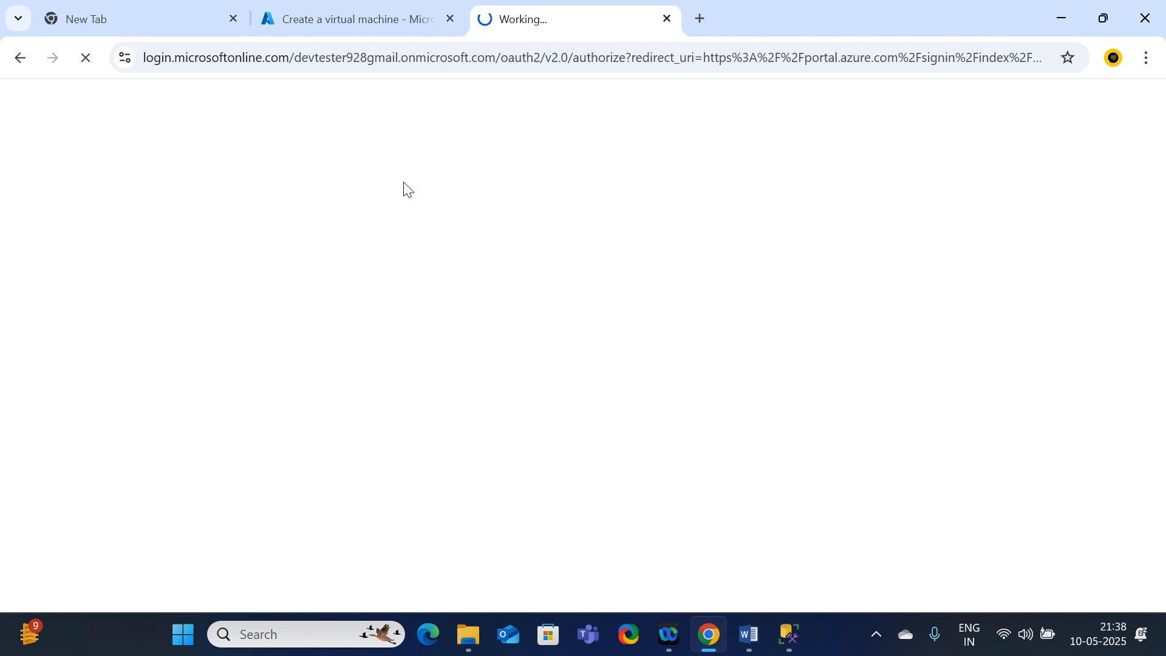
pyautogui.click(340, 18)
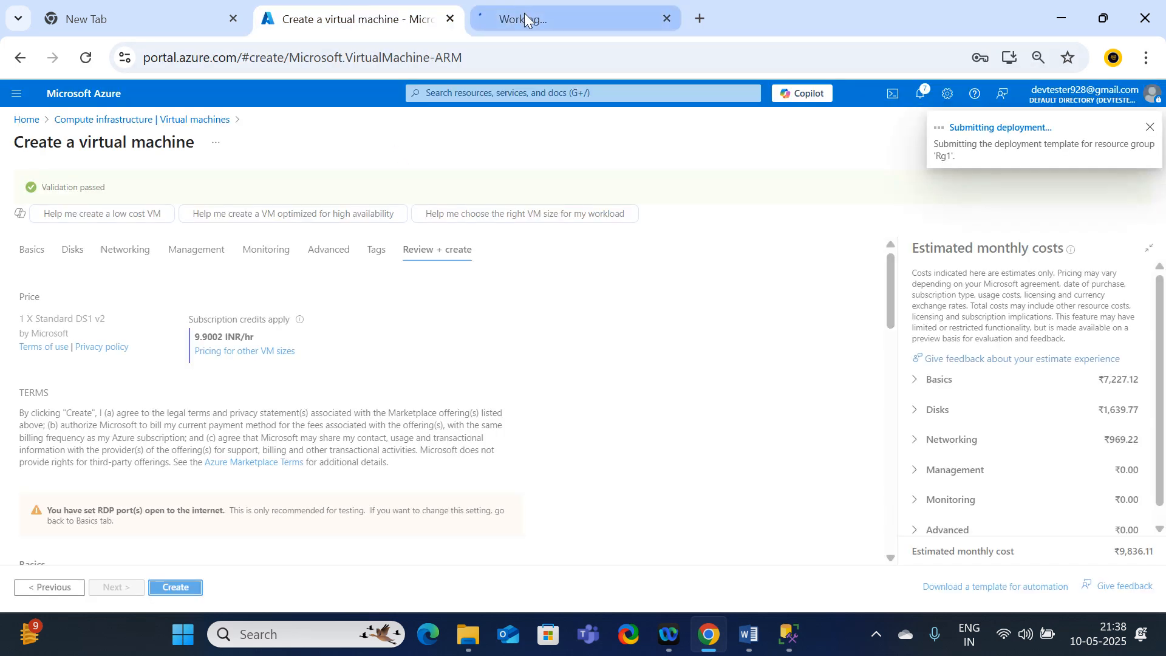
pyautogui.click(525, 19)
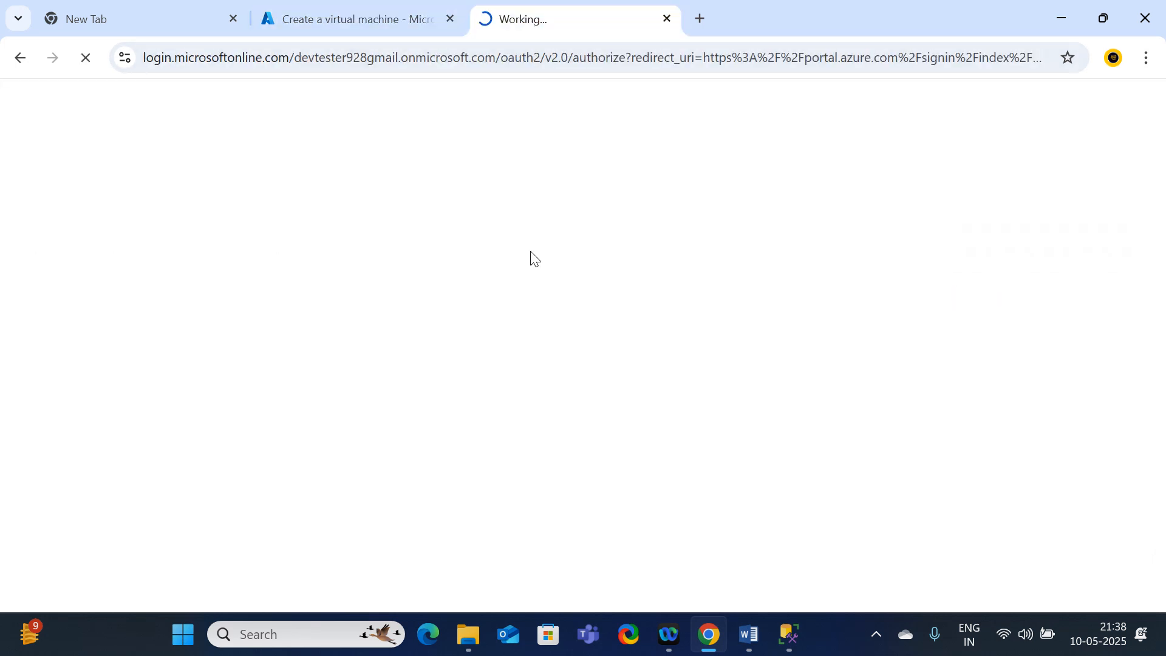
pyautogui.click(401, 17)
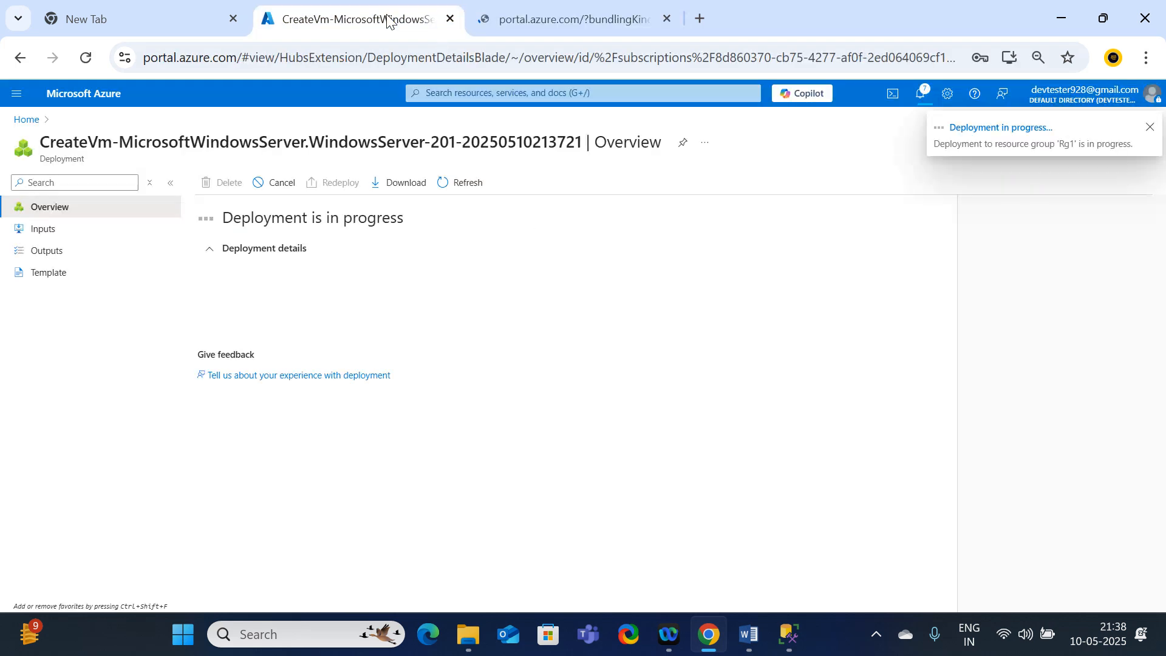
pyautogui.click(569, 13)
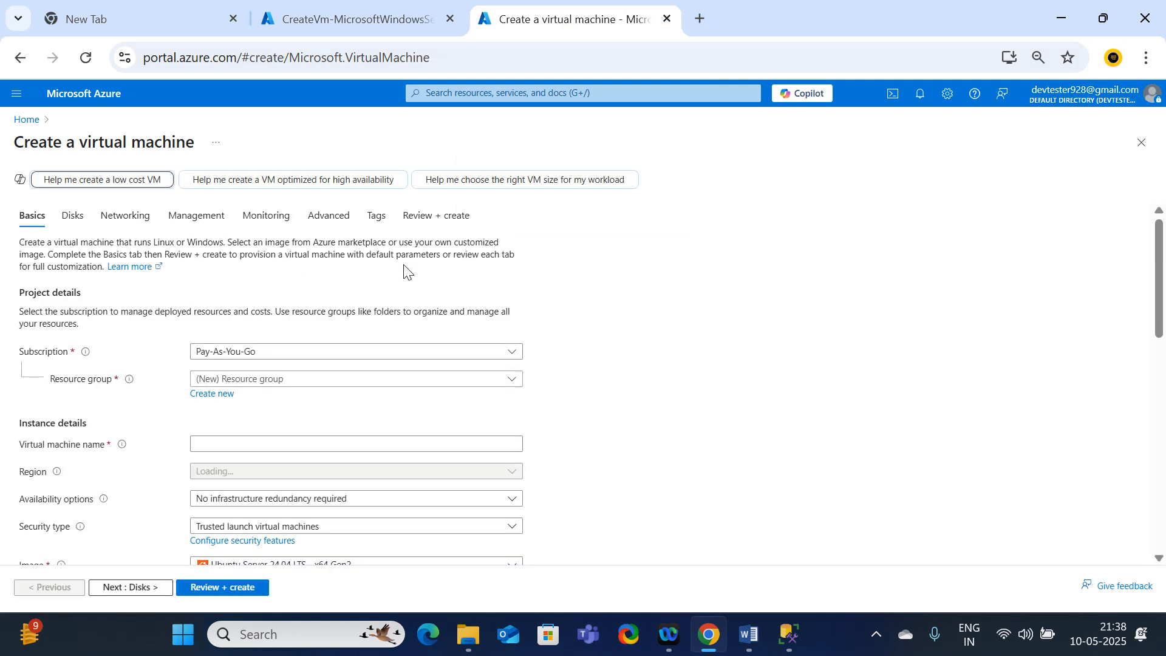
# Step: Find and open the Monitor service, show its activity log and expand the Update resource group entry
pyautogui.click(18, 121)
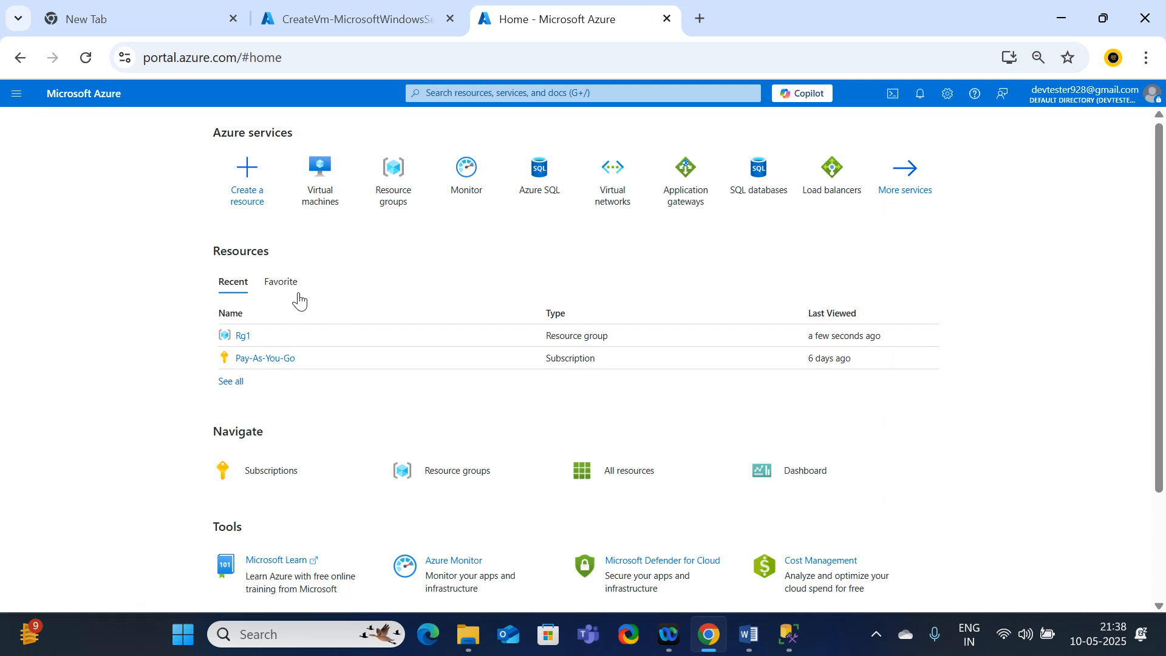
pyautogui.click(455, 96)
pyautogui.write('monitor')
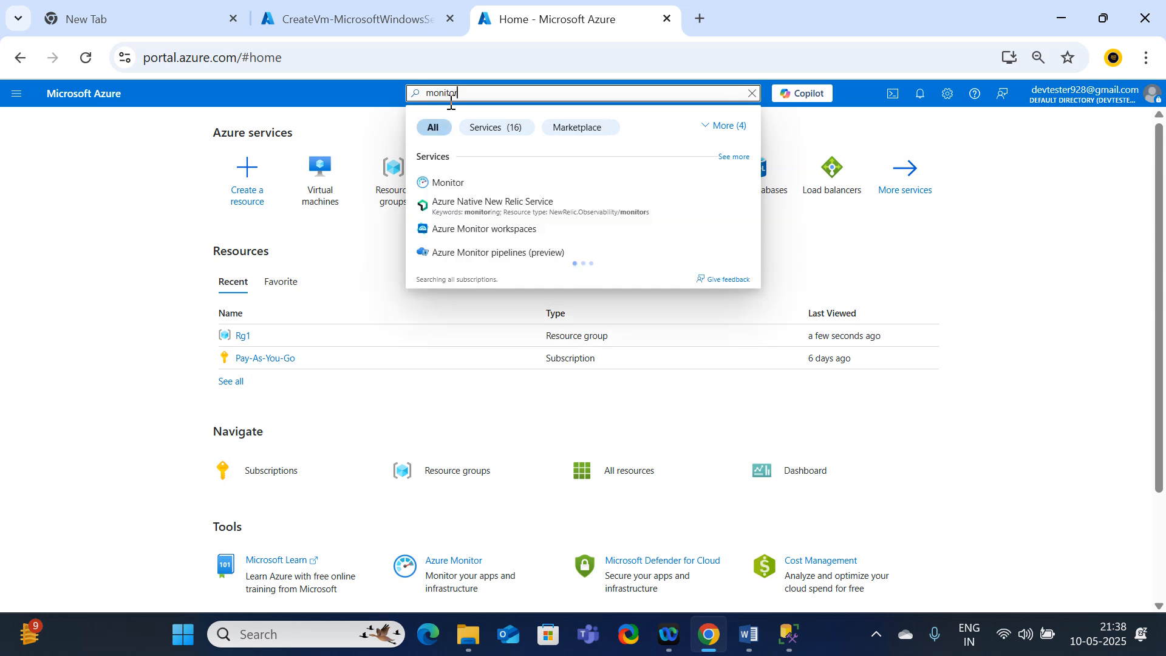
pyautogui.click(449, 182)
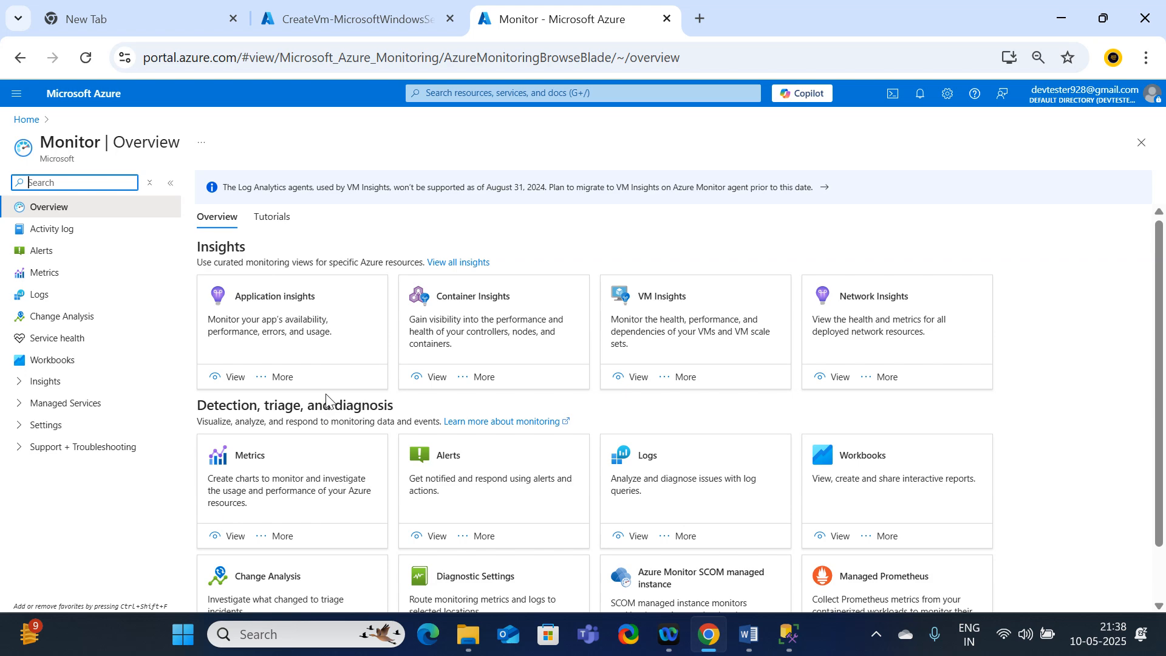
pyautogui.click(54, 237)
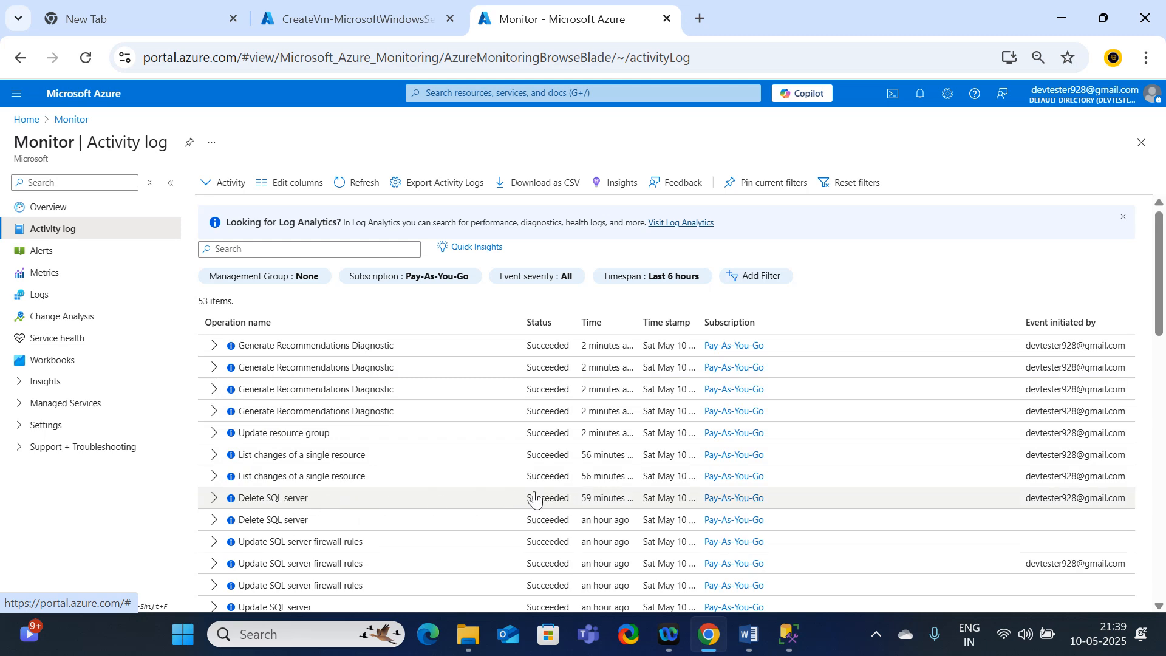
pyautogui.click(213, 434)
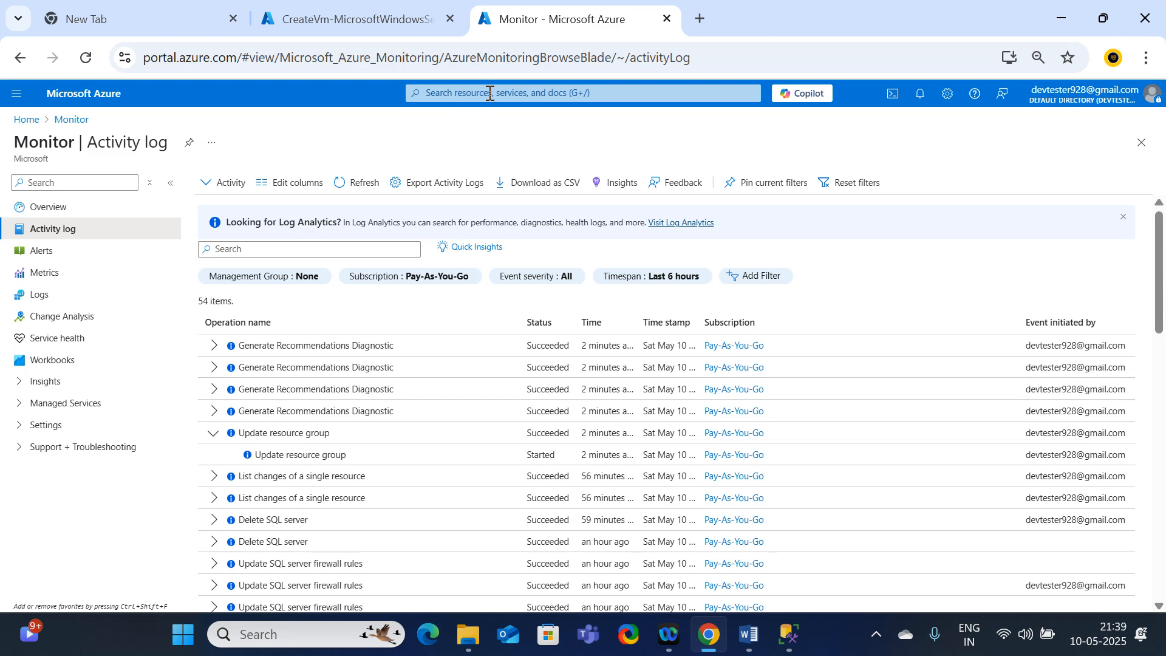
# Step: Open the vm1 resource from the deployment in the other browser tab and return to Monitor's activity log
pyautogui.click(398, 22)
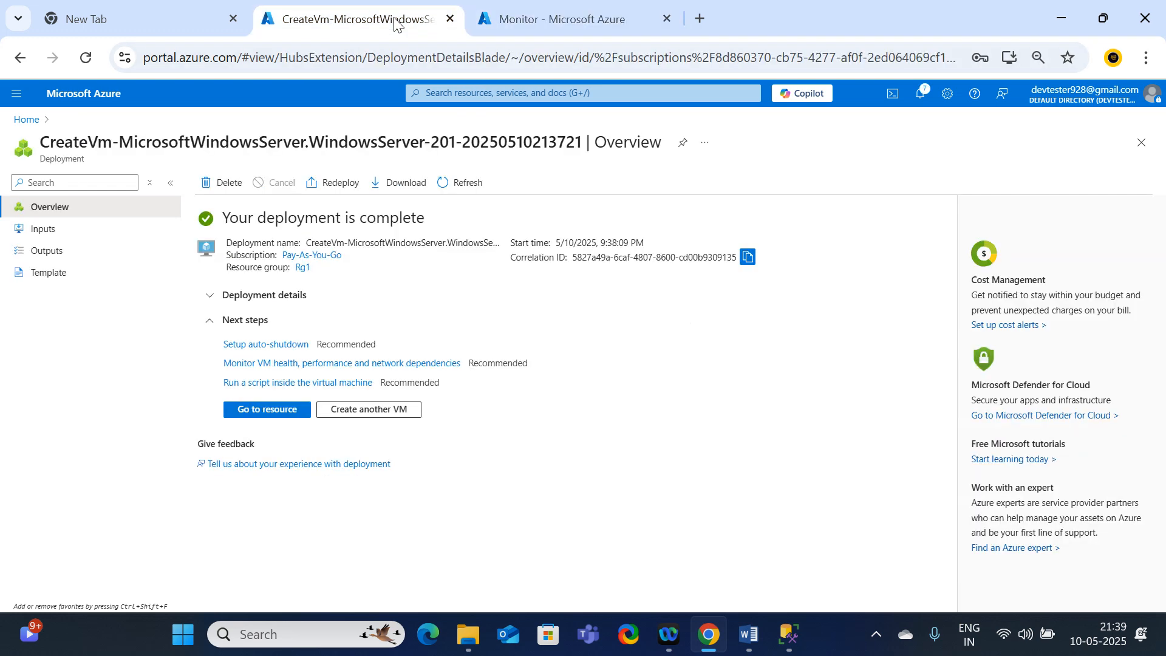
pyautogui.click(270, 410)
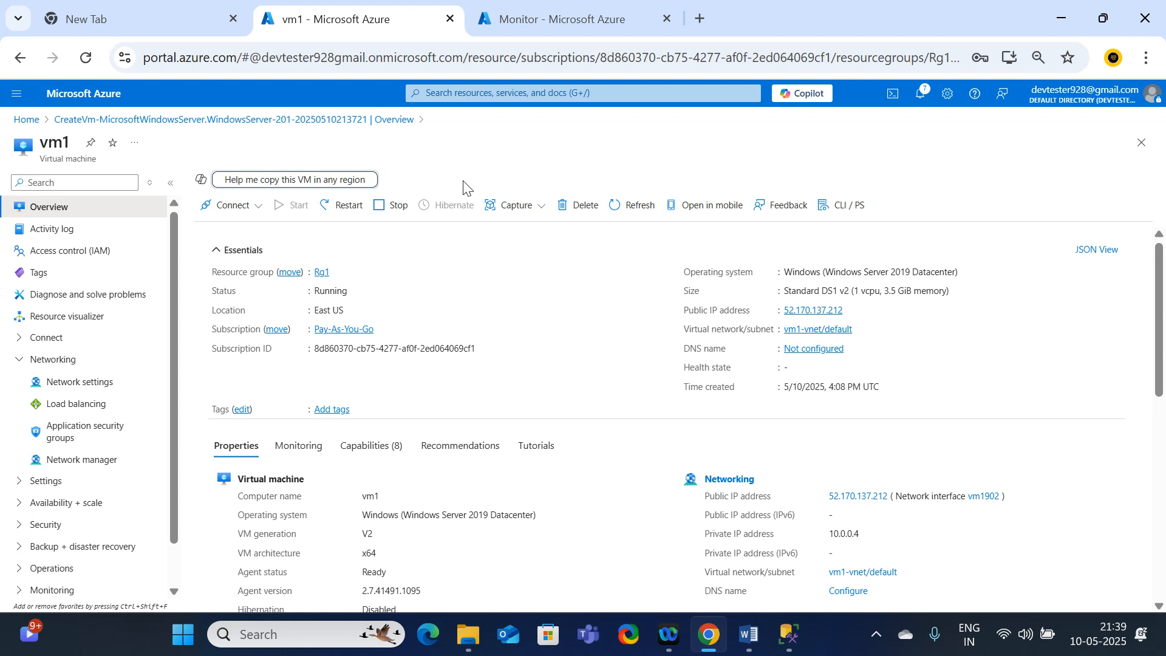
pyautogui.click(535, 17)
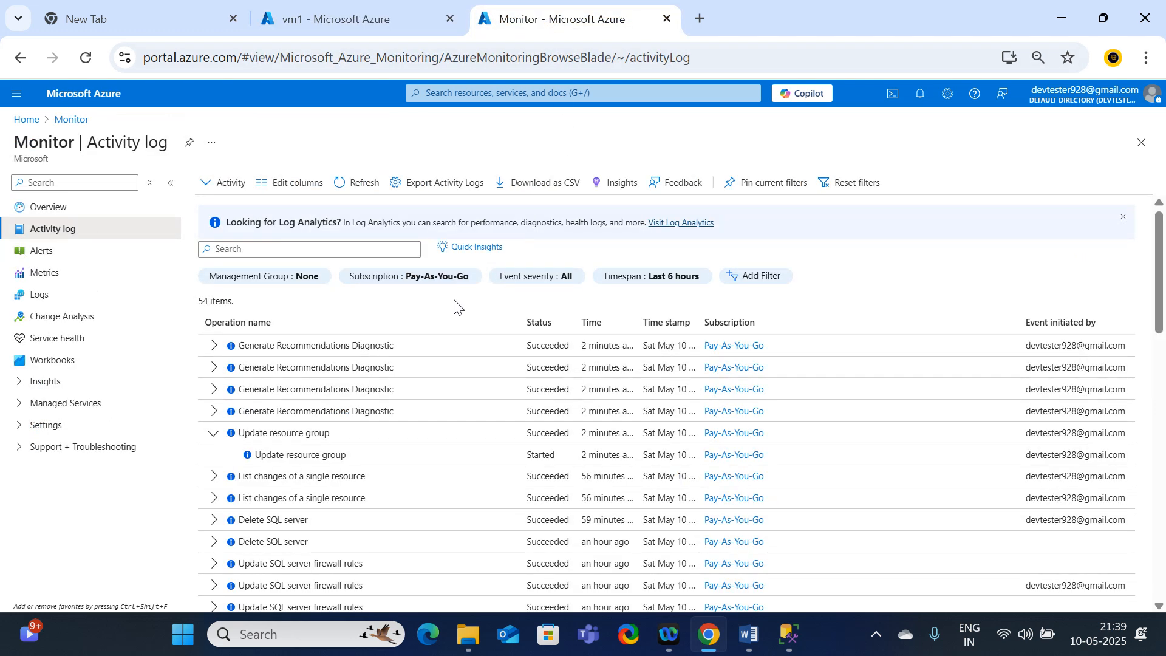
# Step: Refresh the activity log, expand the Create or Update Virtual Machine entry and open its details
pyautogui.click(358, 183)
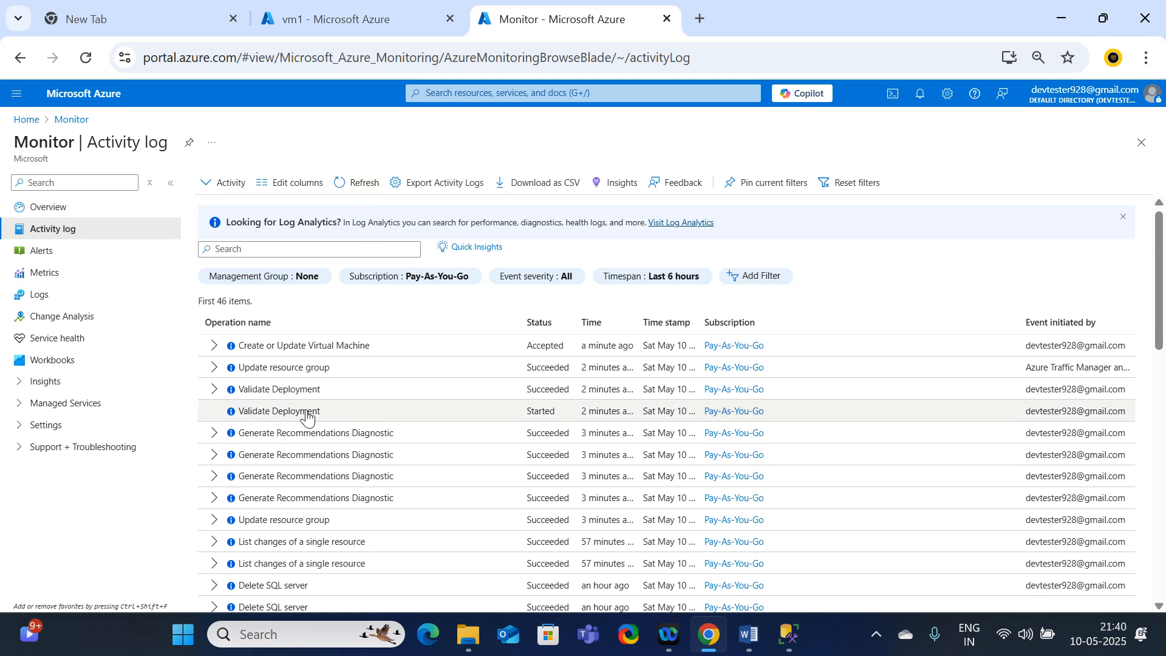
pyautogui.click(216, 349)
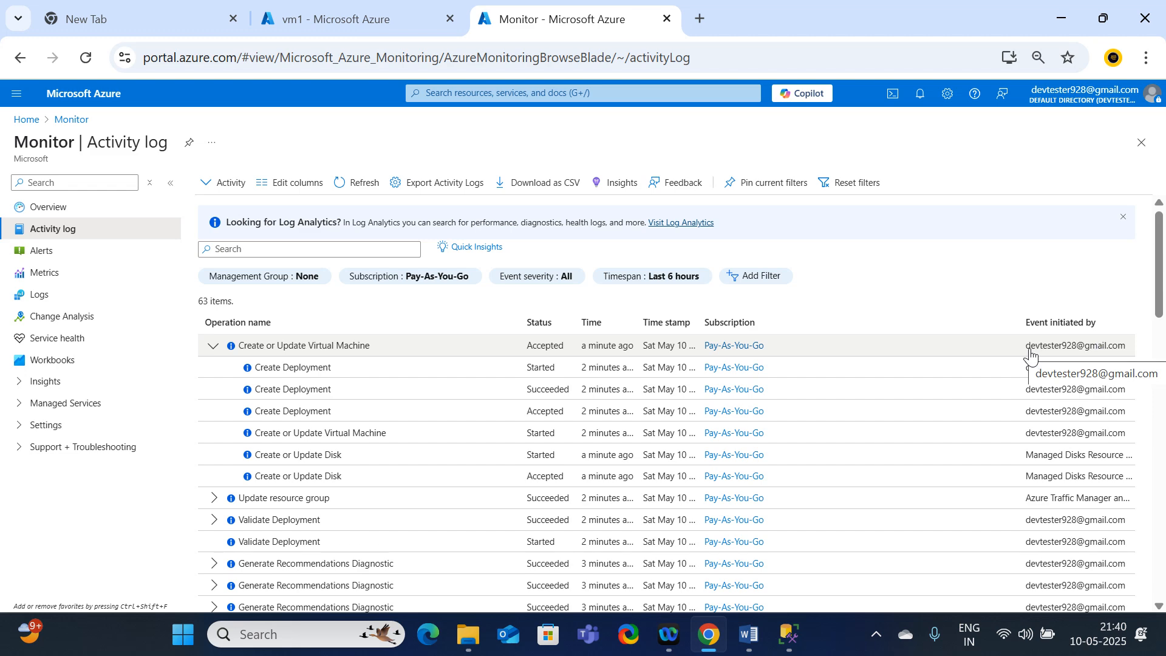
pyautogui.click(262, 346)
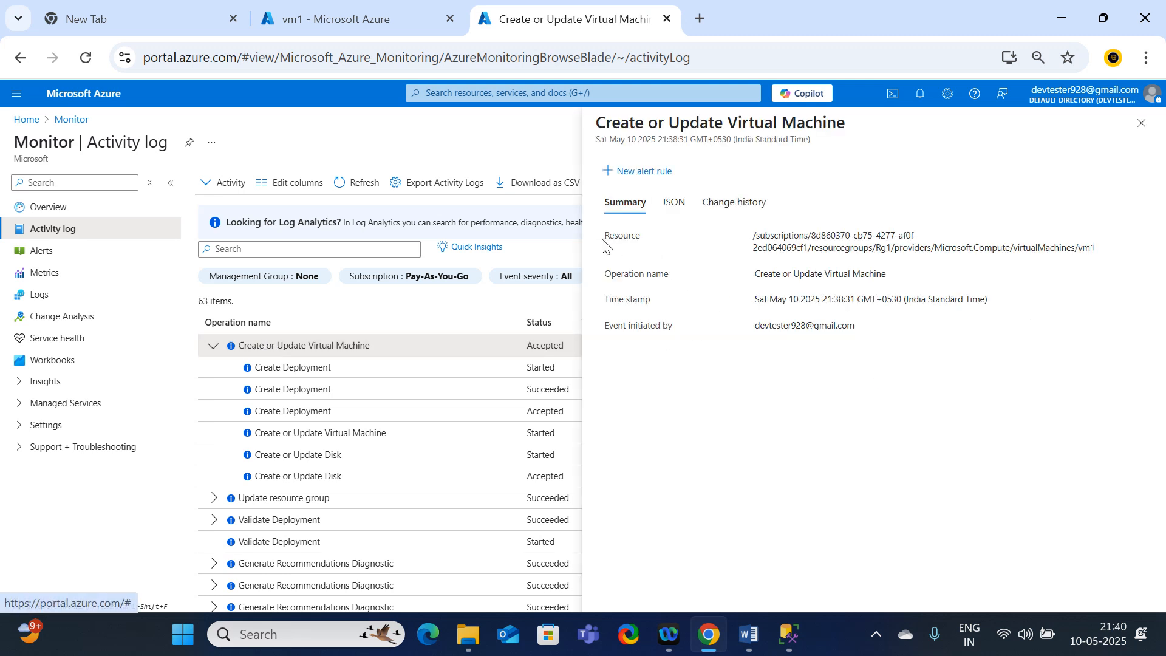
# Step: Examine the resource path and operation name in the Create or Update Virtual Machine event summary
pyautogui.moveTo(606, 238); pyautogui.dragTo(705, 241)
pyautogui.click(751, 261)
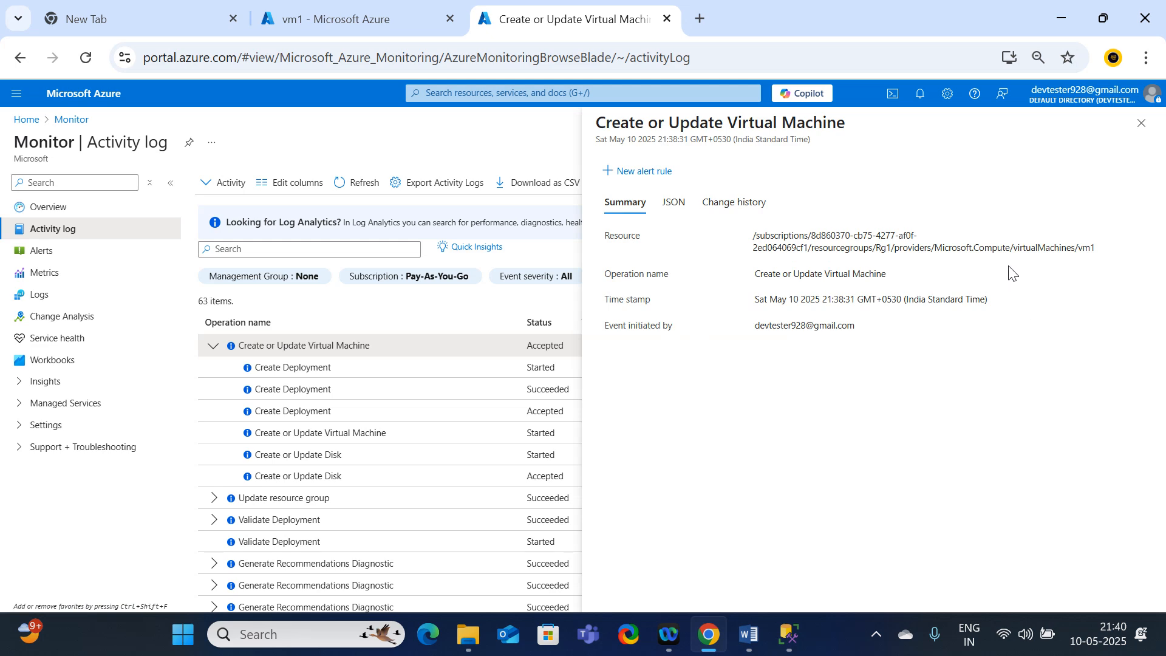
pyautogui.moveTo(1111, 253); pyautogui.dragTo(1077, 266)
pyautogui.click(1089, 296)
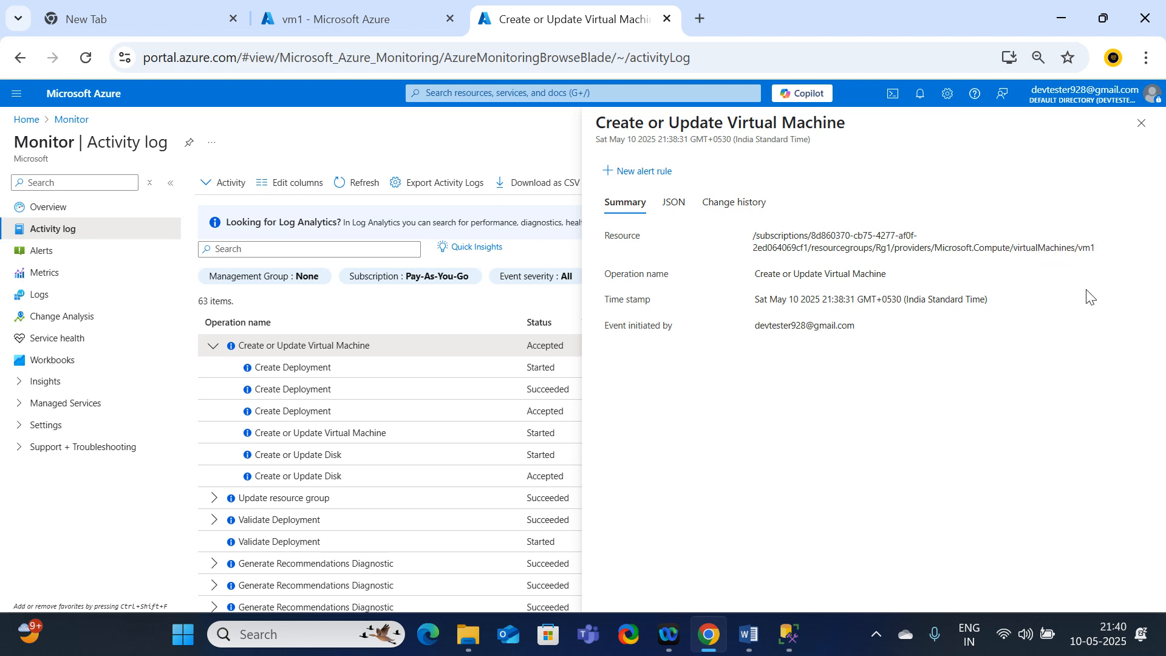
pyautogui.doubleClick(1084, 255)
pyautogui.click(1038, 369)
pyautogui.moveTo(755, 275); pyautogui.dragTo(799, 275)
pyautogui.moveTo(888, 274); pyautogui.dragTo(746, 285)
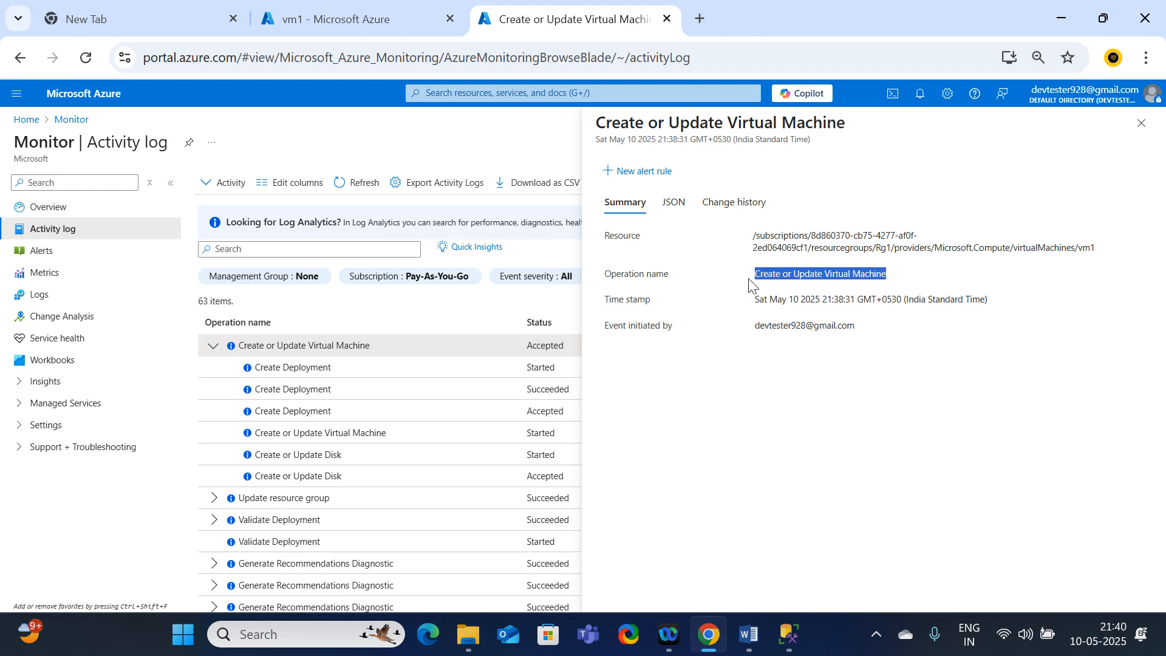
pyautogui.click(858, 467)
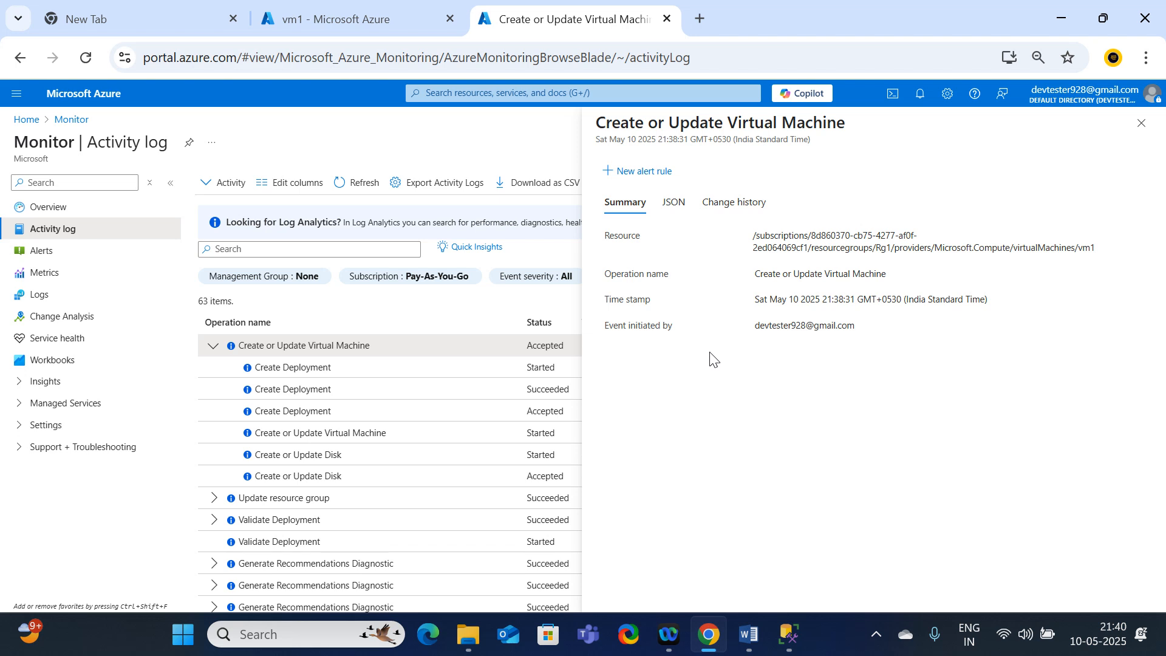
# Step: Examine who initiated the event, which operation was performed and which virtual machine its resource path refers to
pyautogui.moveTo(756, 326); pyautogui.dragTo(861, 337)
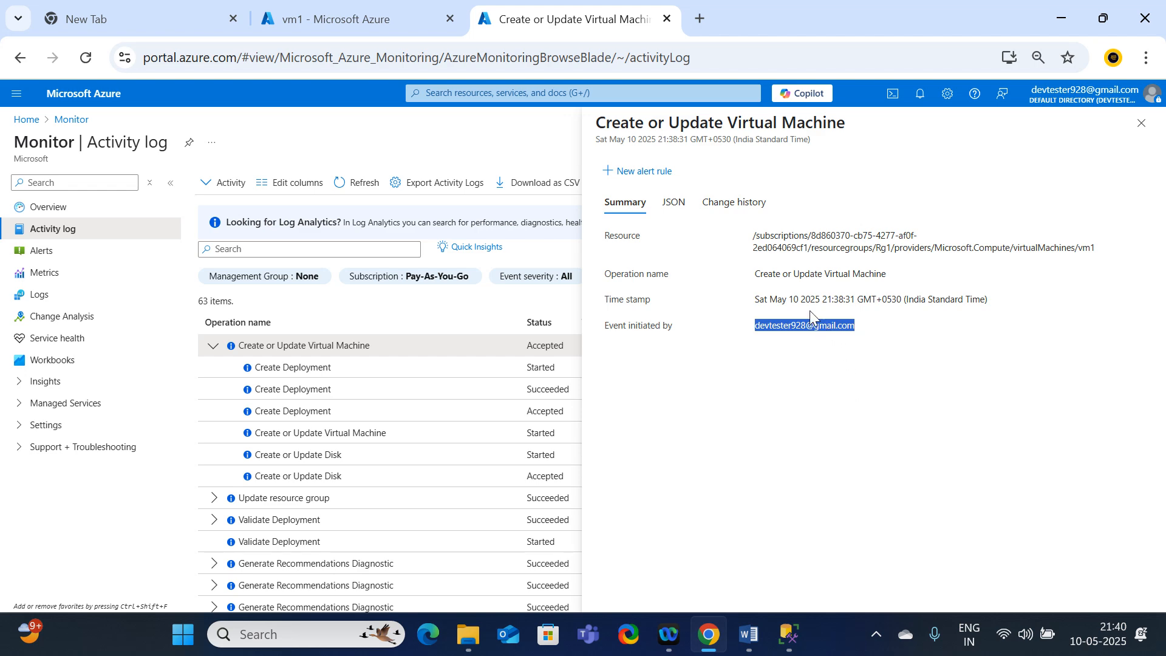
pyautogui.moveTo(755, 274); pyautogui.dragTo(880, 283)
pyautogui.click(928, 284)
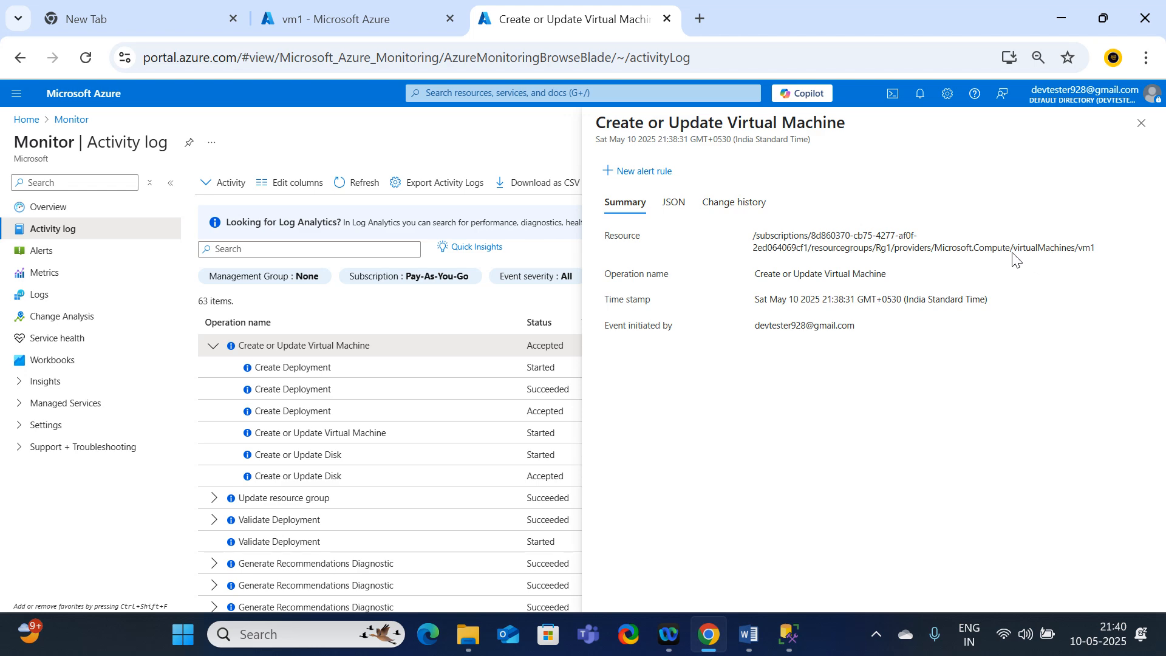
pyautogui.moveTo(1013, 253); pyautogui.dragTo(1077, 255)
pyautogui.click(1074, 261)
pyautogui.moveTo(1091, 249); pyautogui.dragTo(1083, 249)
pyautogui.moveTo(1109, 247); pyautogui.dragTo(1078, 250)
pyautogui.click(971, 419)
# Step: Collapse and close the Create or Update Virtual Machine event, and look through the older activity log entries
pyautogui.click(1139, 128)
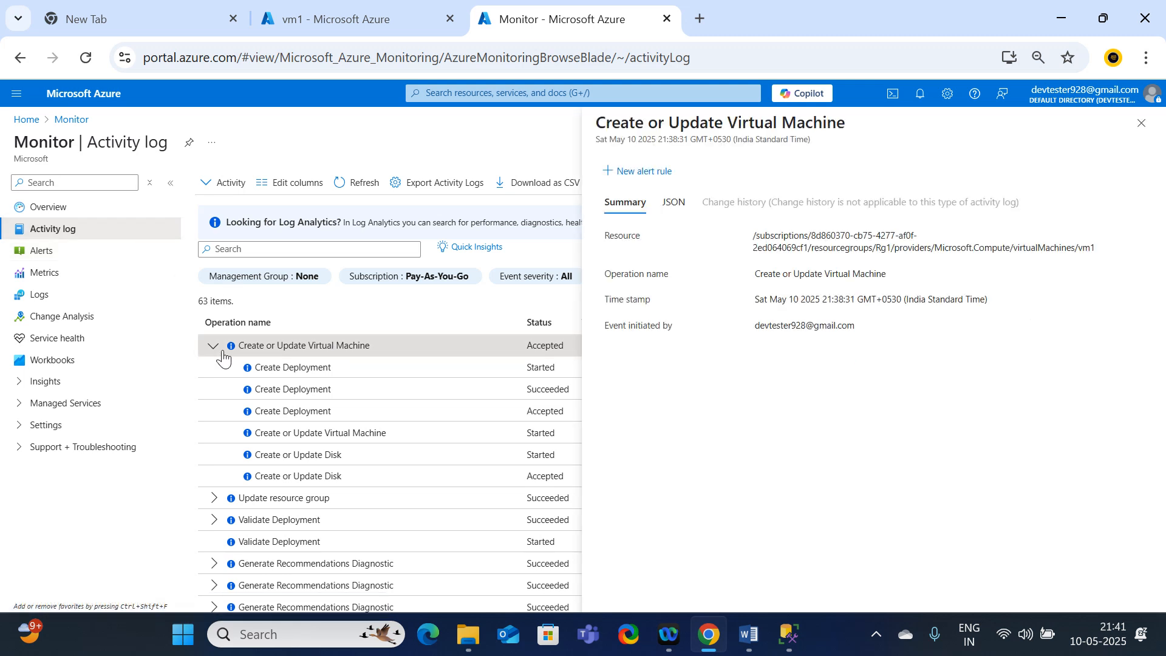
pyautogui.click(215, 358)
pyautogui.click(214, 354)
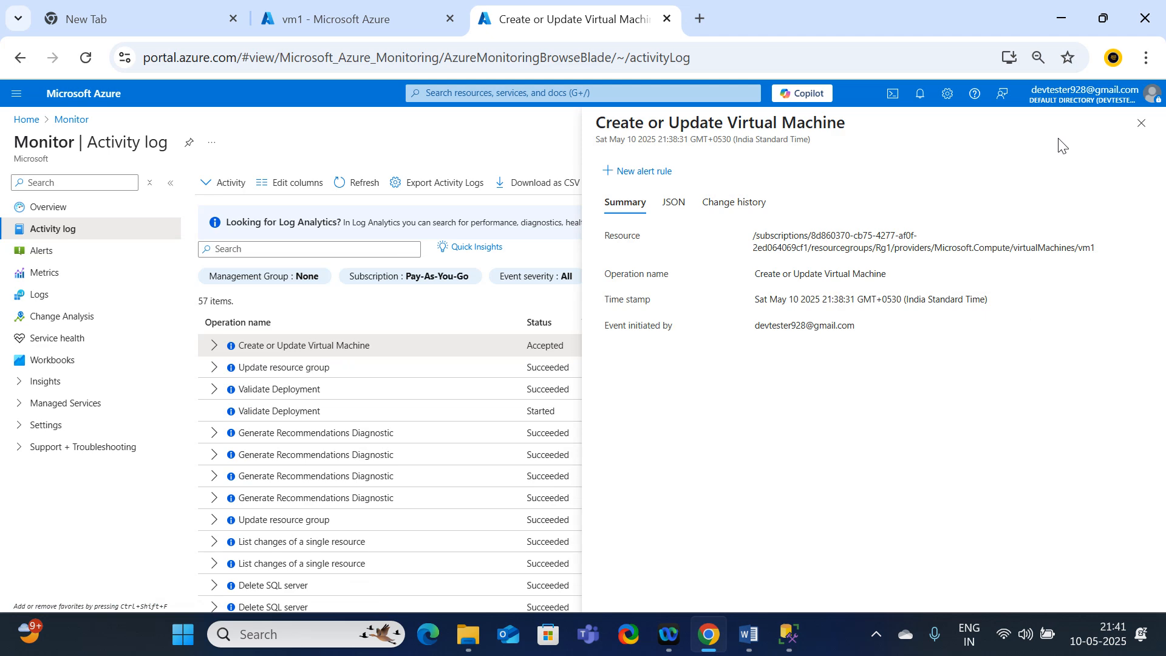
pyautogui.click(1141, 123)
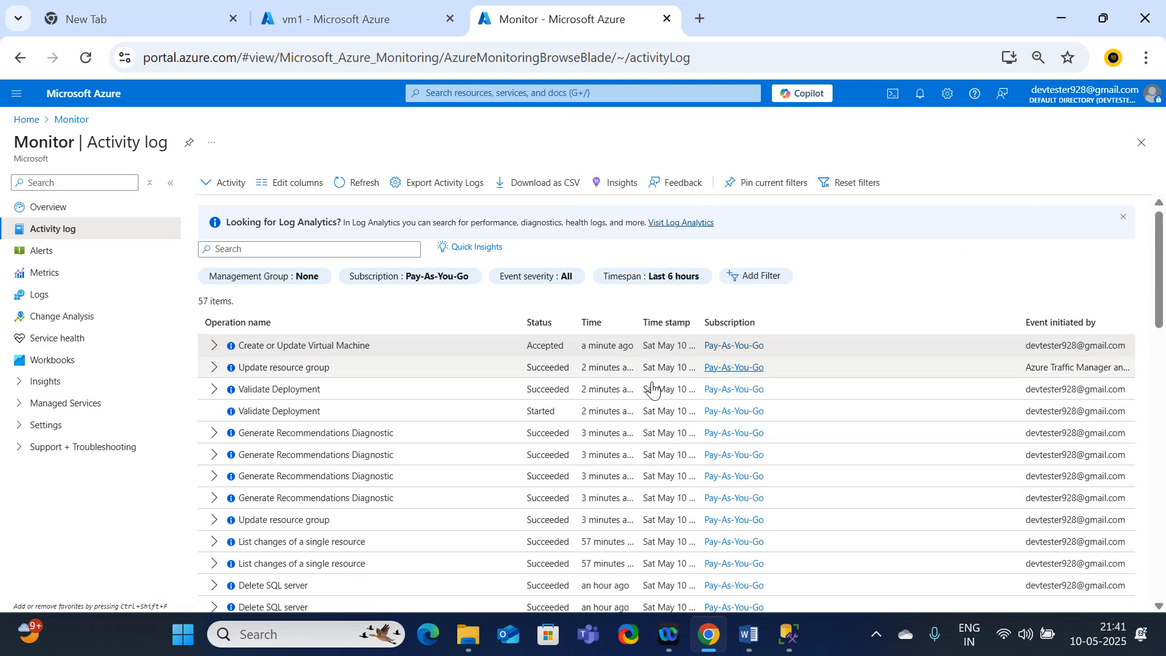
pyautogui.scroll(-2, 549, 413)
pyautogui.scroll(-12, 548, 413)
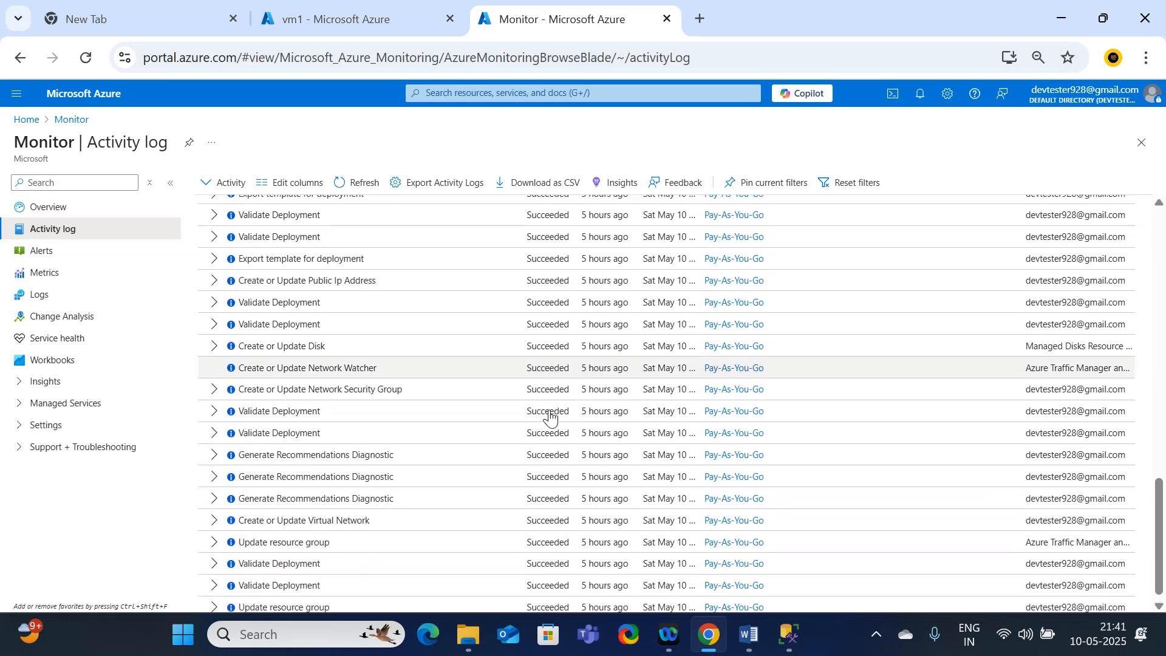
pyautogui.scroll(10, 549, 418)
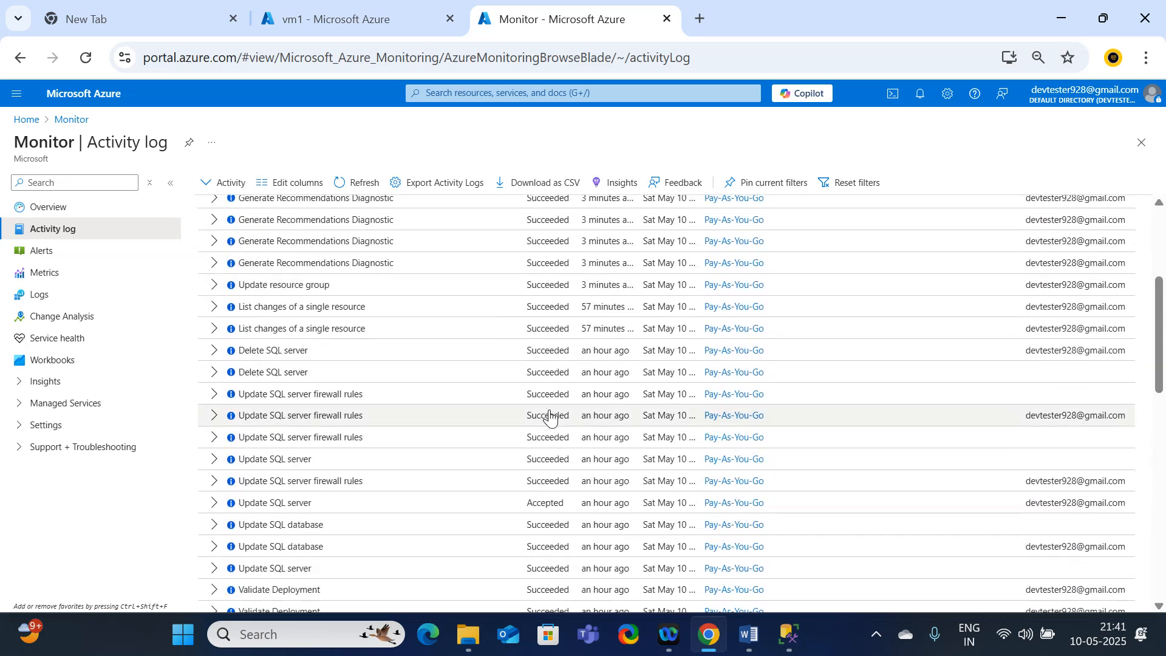
pyautogui.scroll(4, 549, 418)
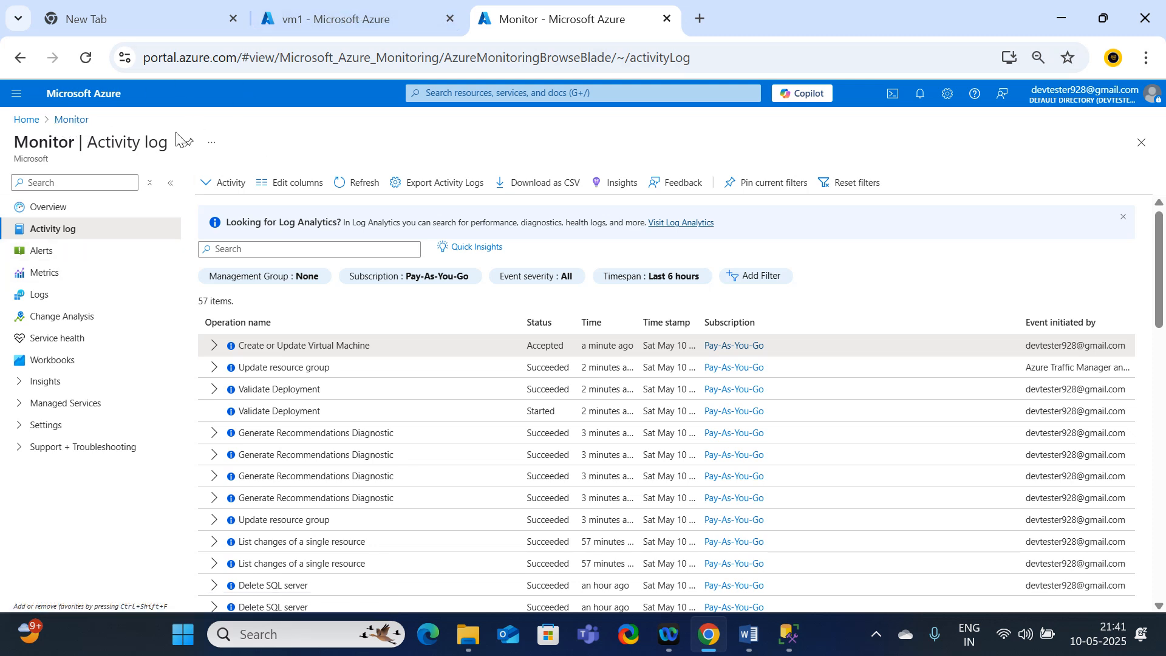
# Step: Open vm1 from the virtual machines list and expand the Create or Update Virtual Machine event in its activity log
pyautogui.click(35, 125)
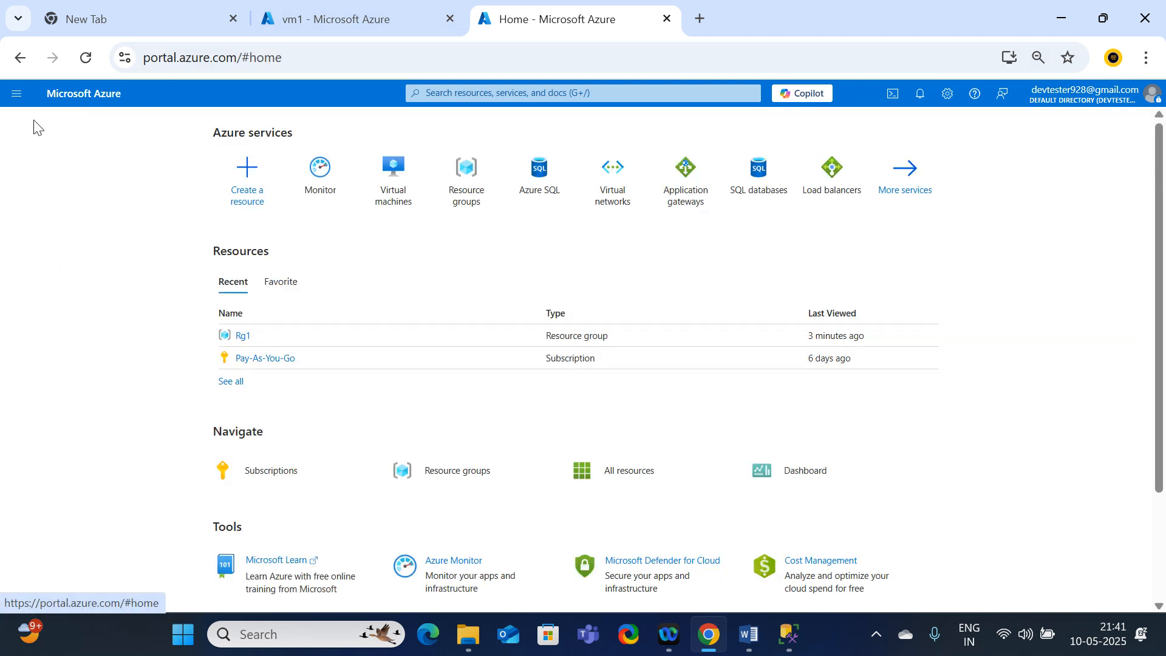
pyautogui.click(394, 173)
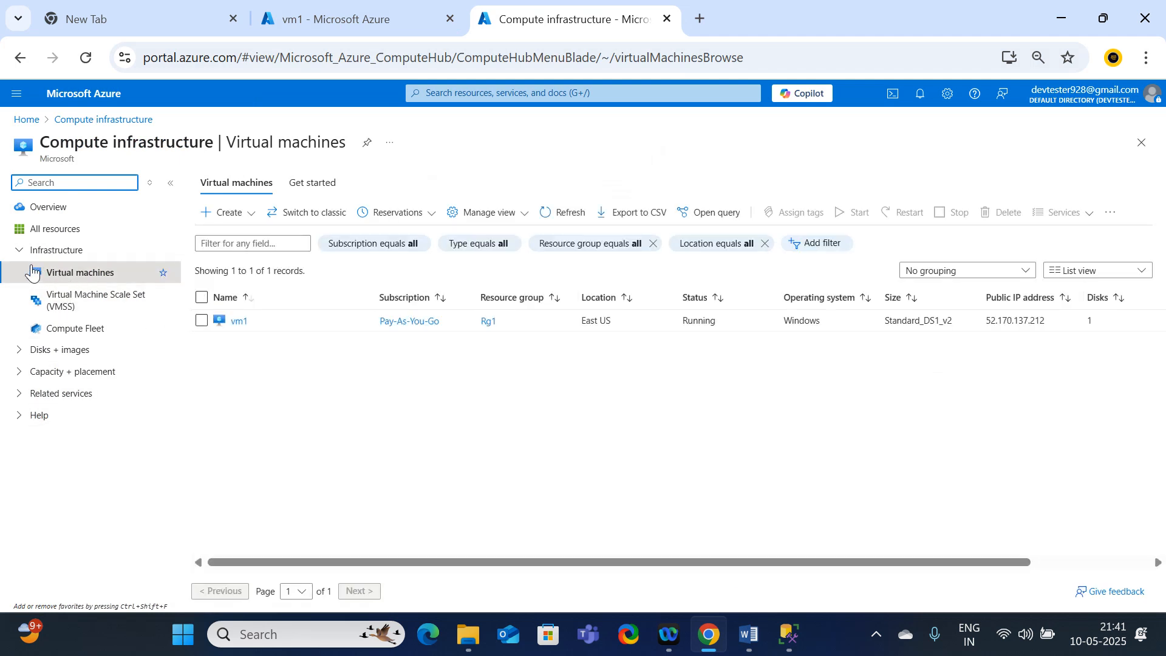
pyautogui.click(17, 251)
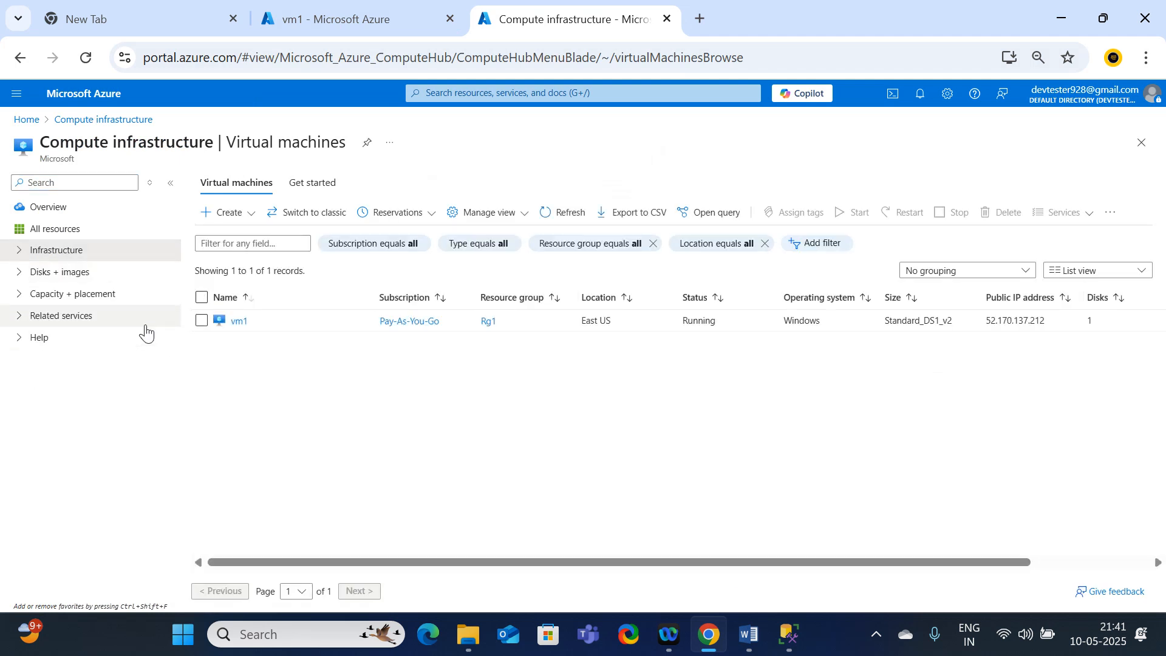
pyautogui.click(238, 322)
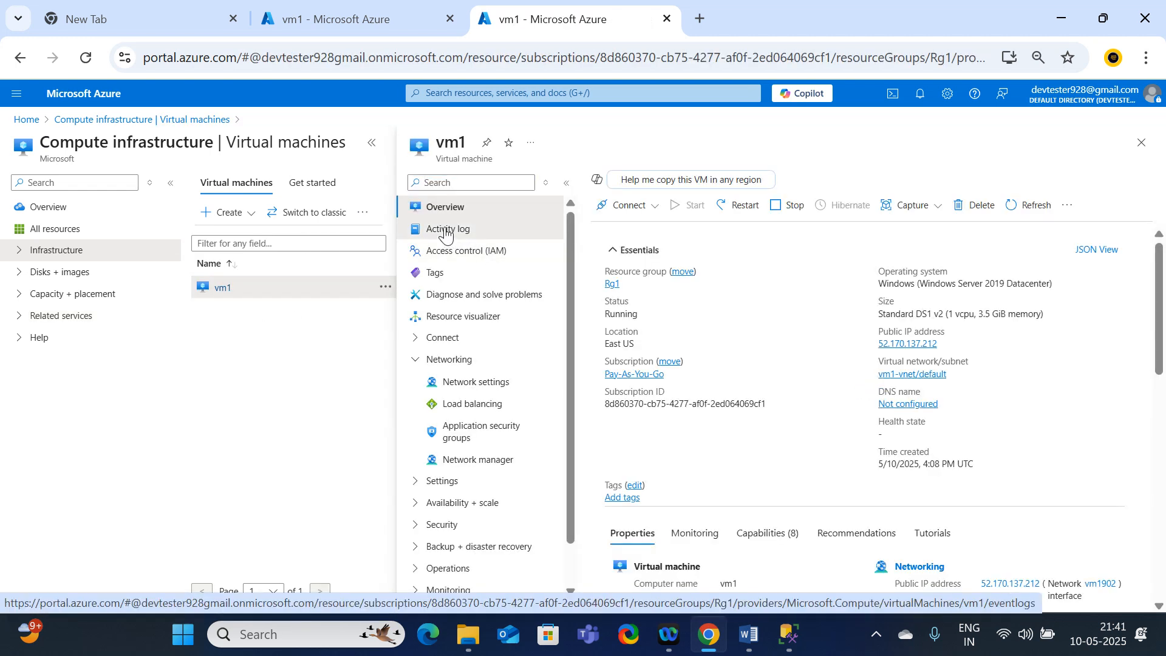
pyautogui.click(446, 232)
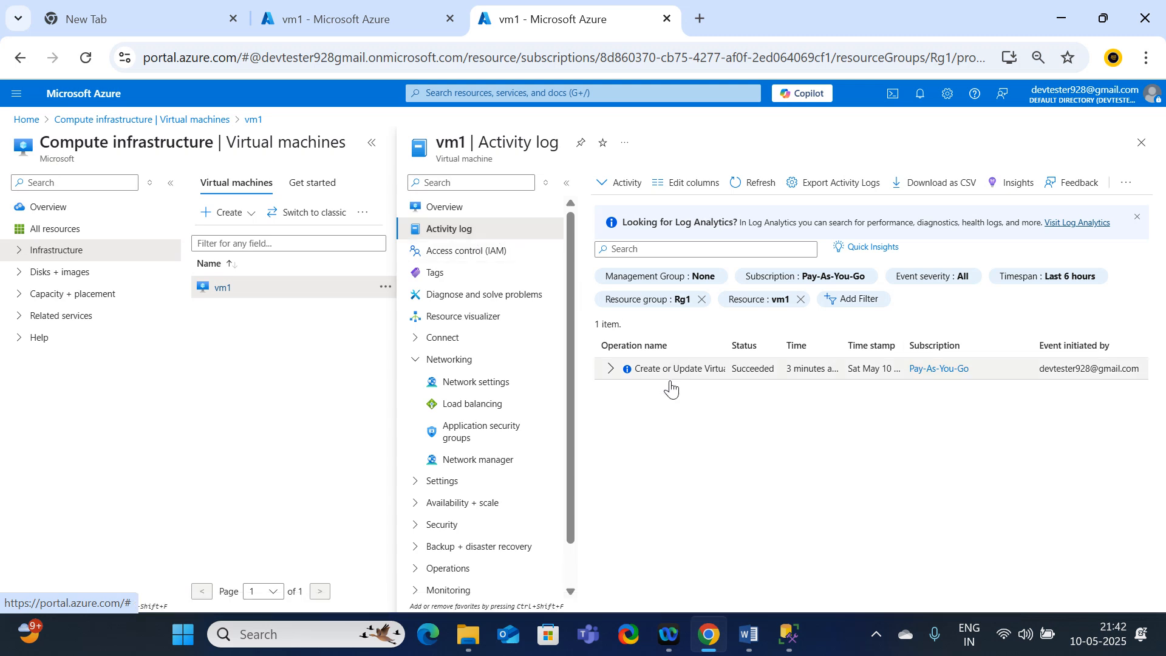
pyautogui.click(610, 369)
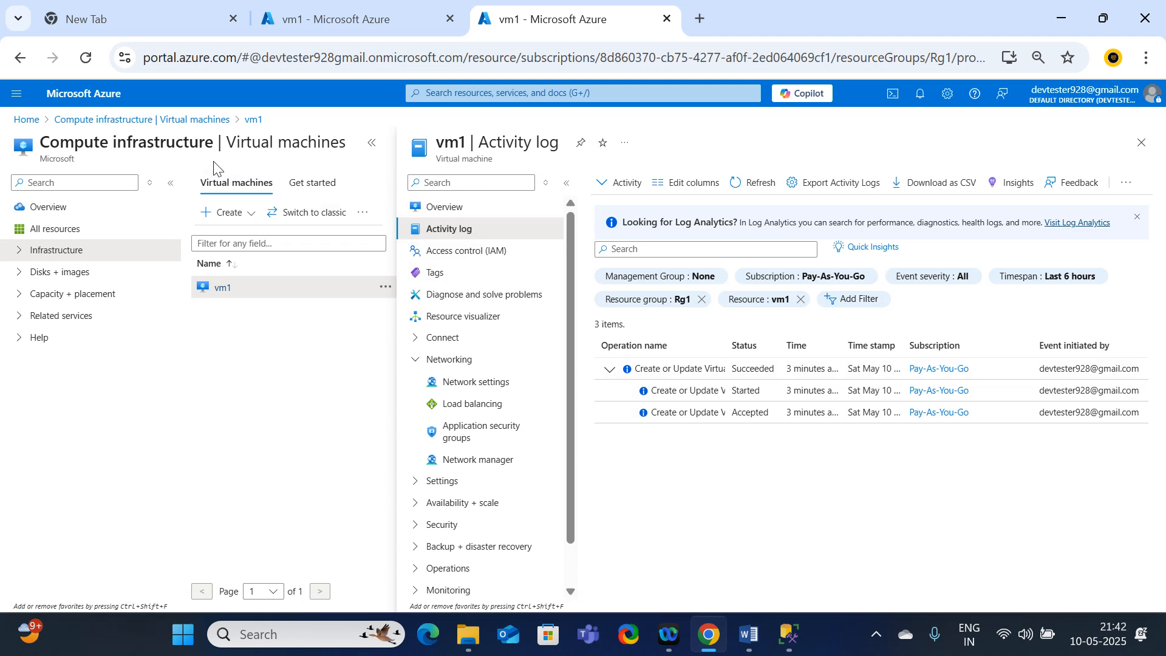
# Step: Stop the vm1 virtual machine from its overview in the other browser tab and confirm the deallocation
pyautogui.click(353, 7)
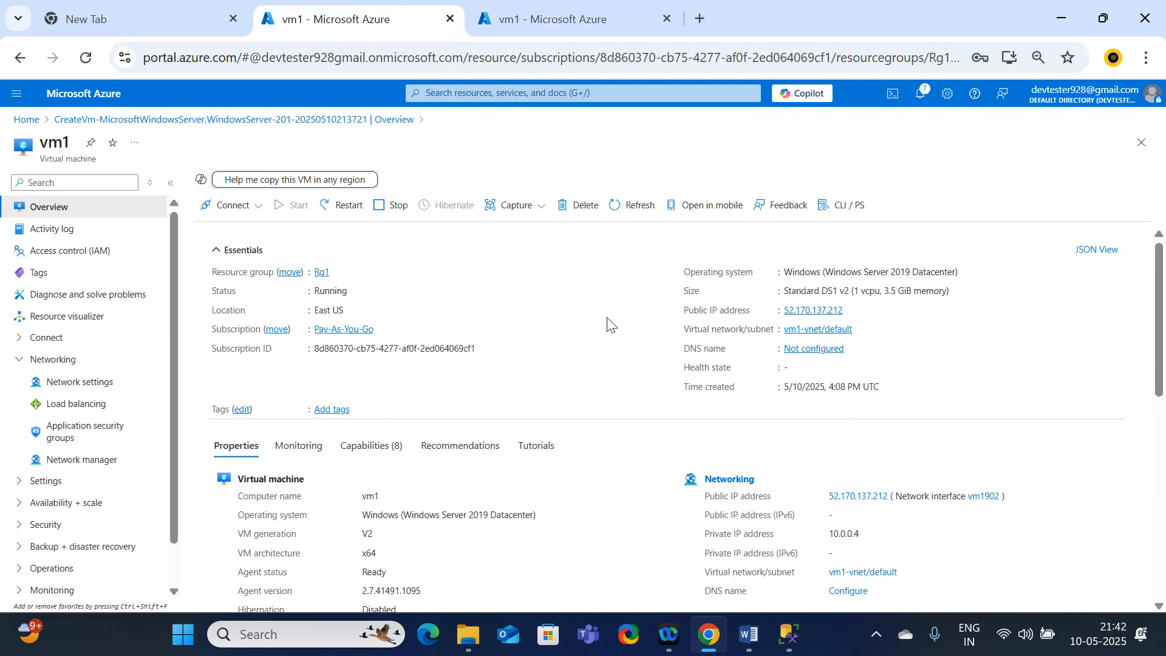
pyautogui.click(392, 211)
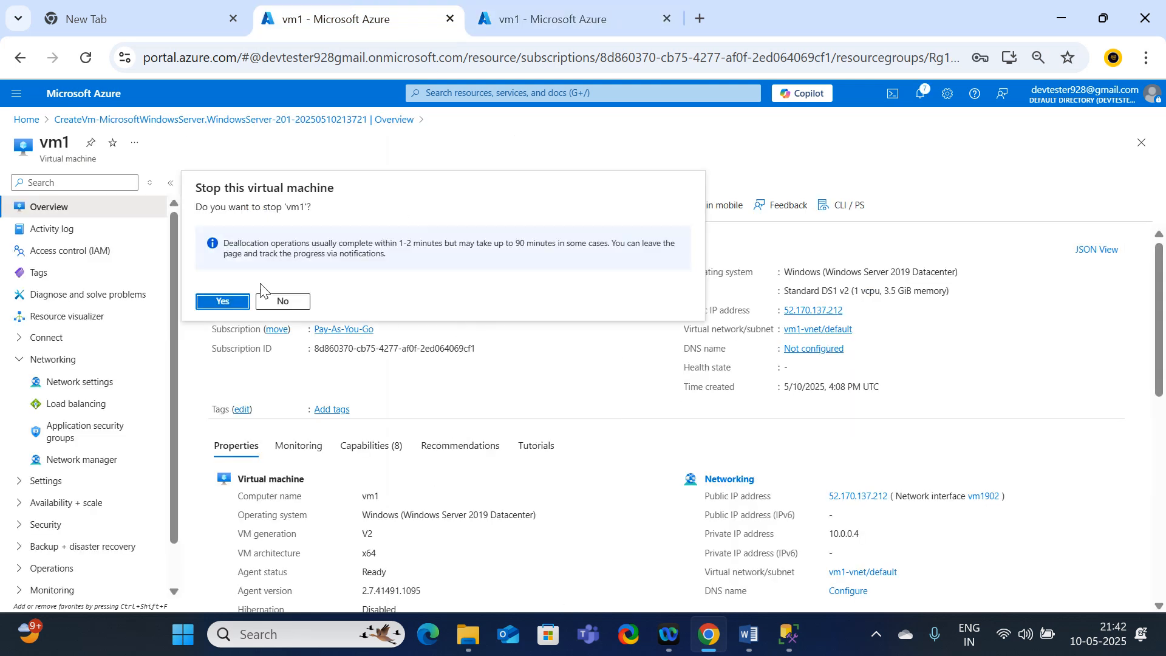
pyautogui.click(236, 301)
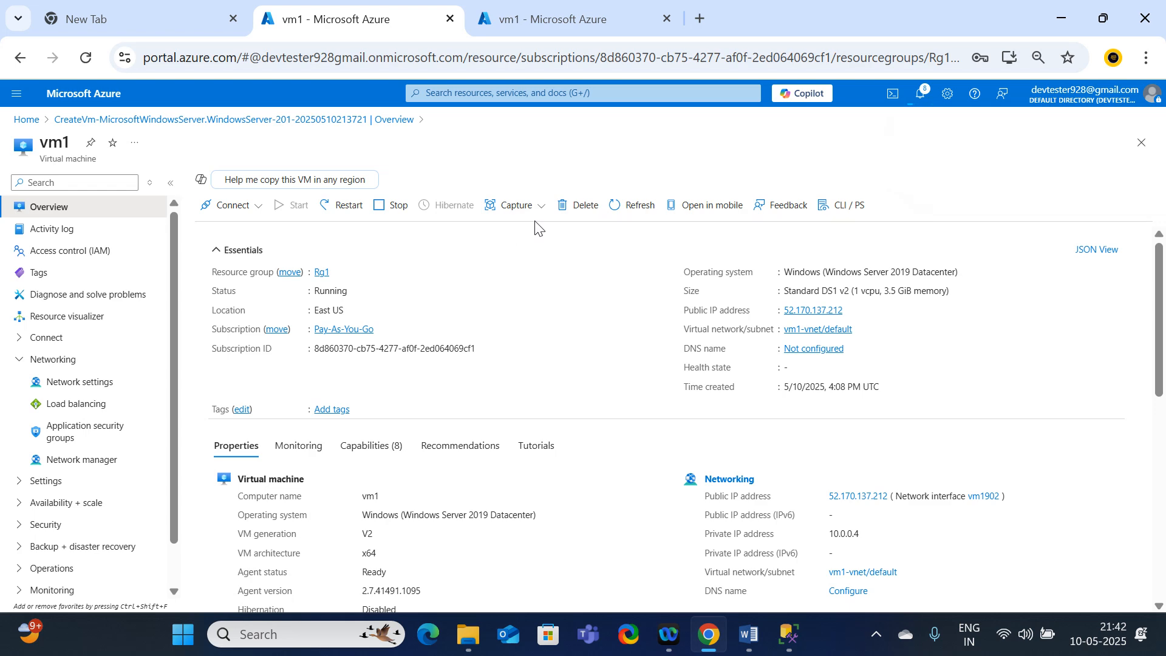
# Step: Refresh vm1's activity log, check the machine's status on its overview in the other tab and return to the log
pyautogui.click(536, 17)
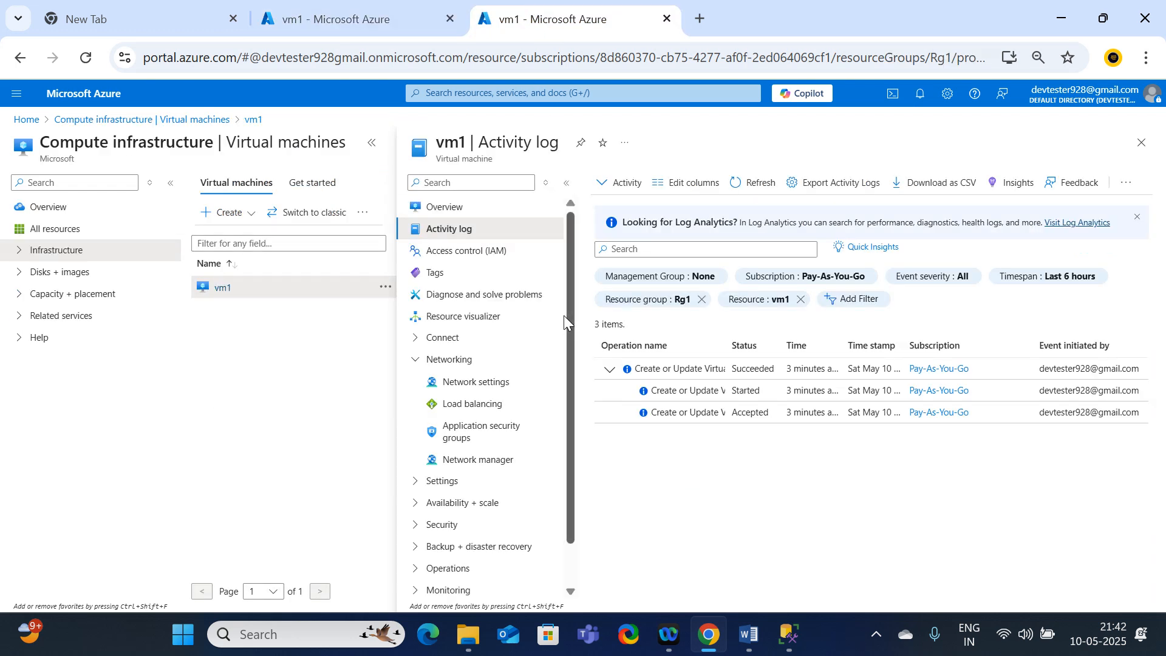
pyautogui.click(753, 184)
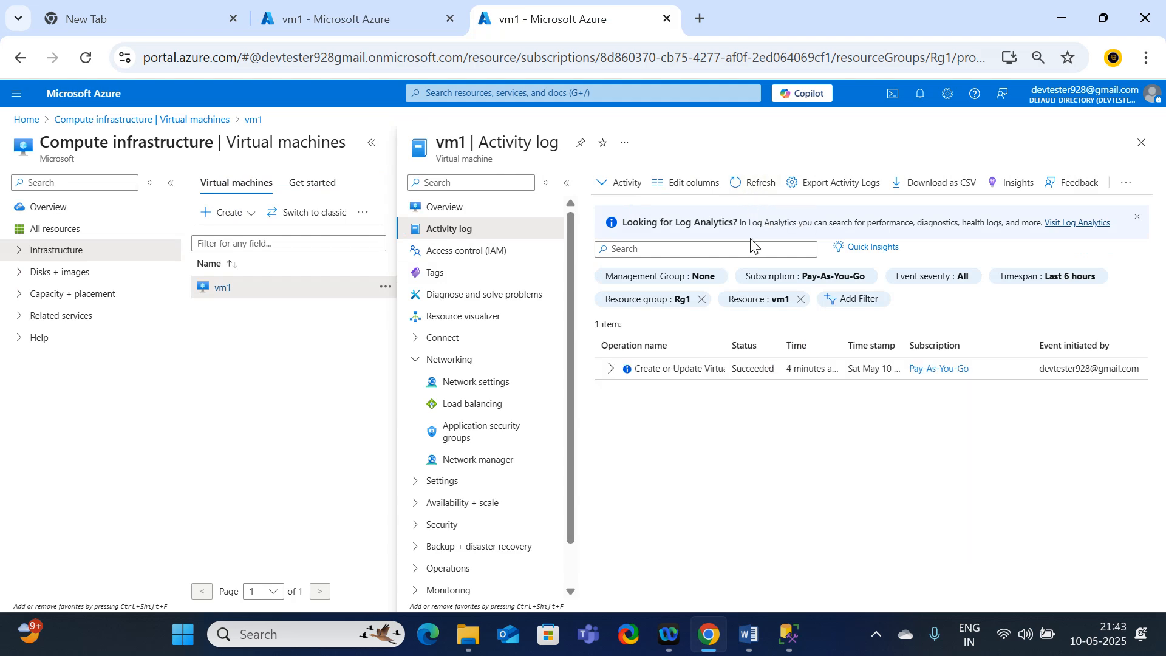
pyautogui.click(354, 22)
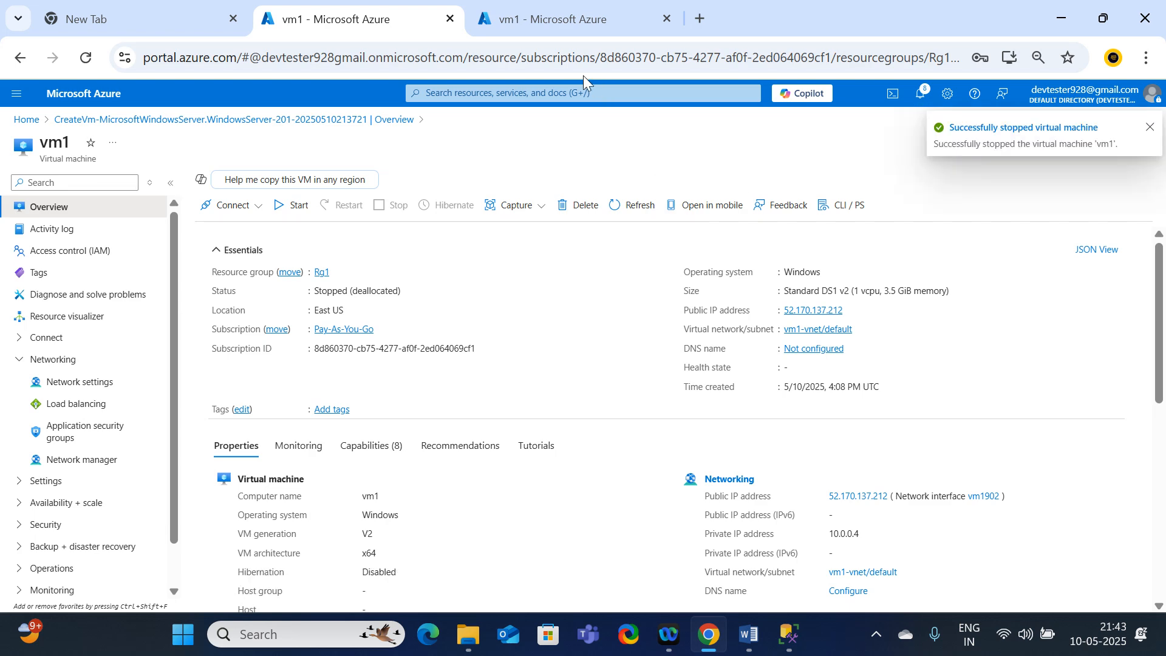
pyautogui.click(561, 21)
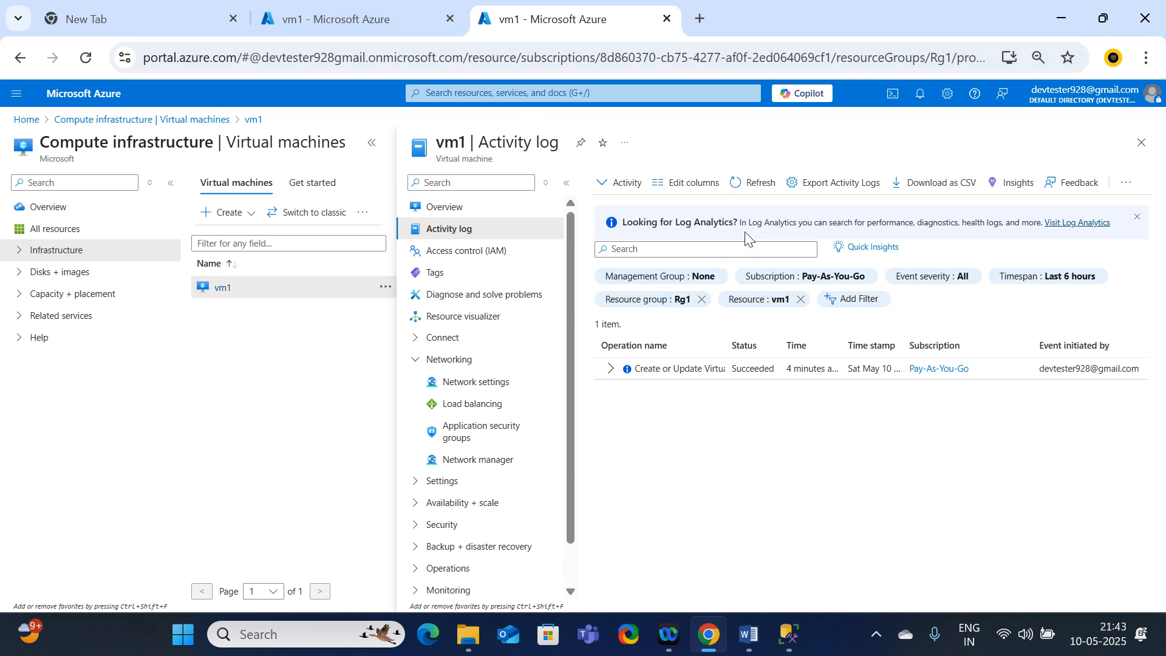
# Step: Refresh vm1's activity log, view the details of the Create or Update Virtual Machine event and reload the log
pyautogui.click(769, 184)
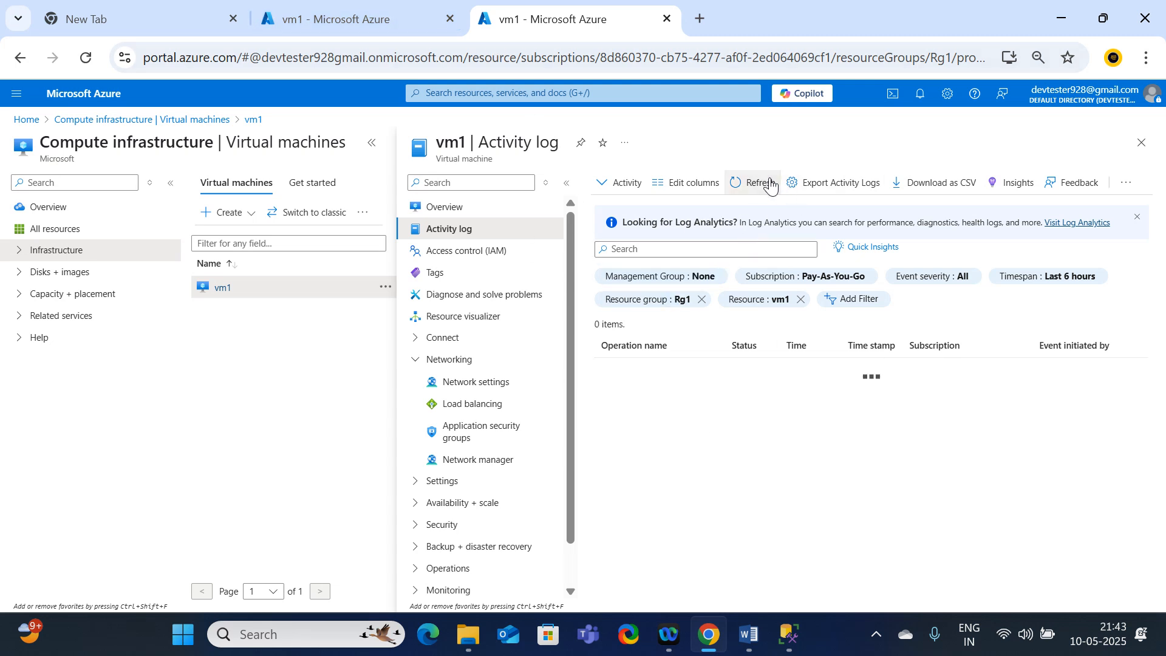
pyautogui.click(741, 191)
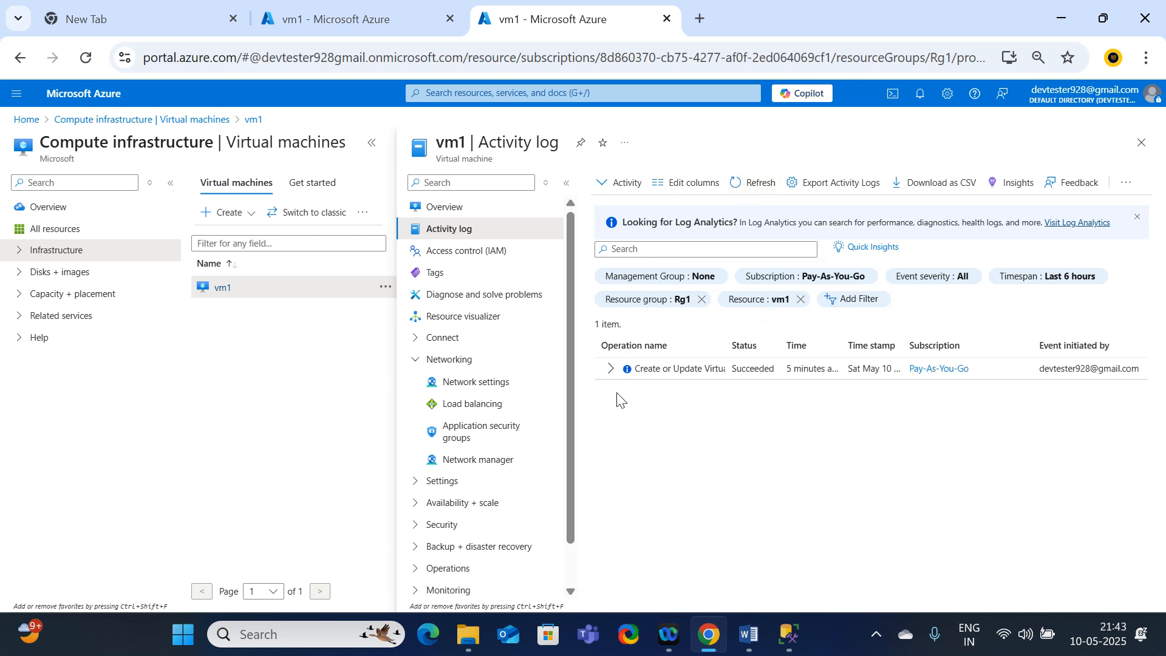
pyautogui.click(614, 369)
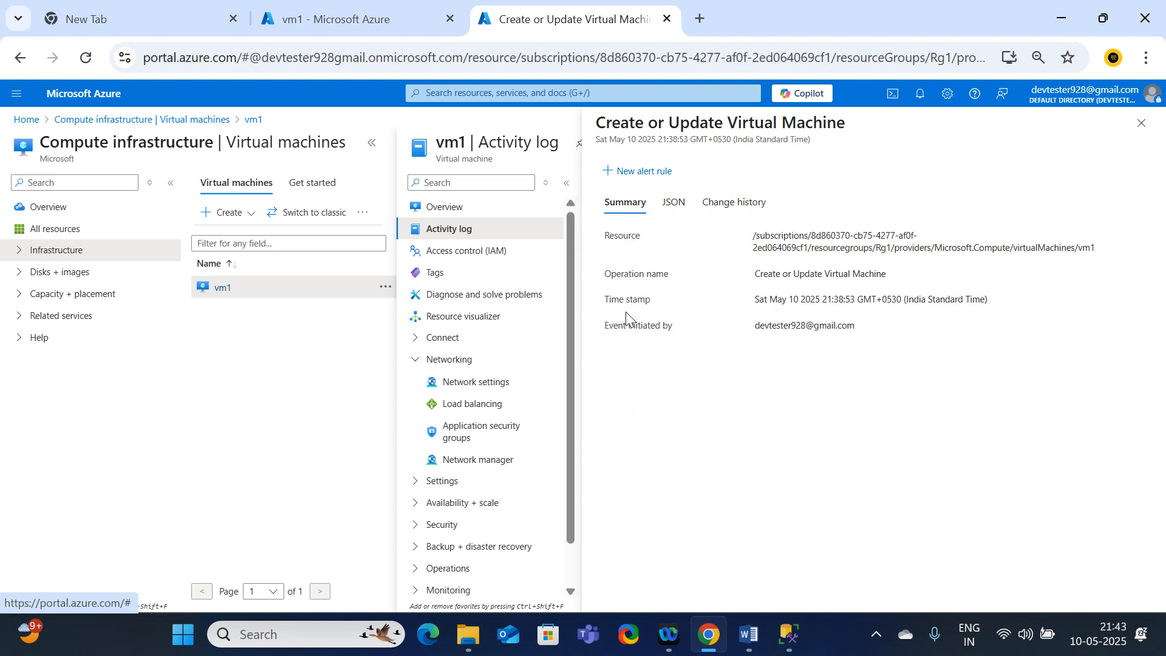
pyautogui.click(475, 229)
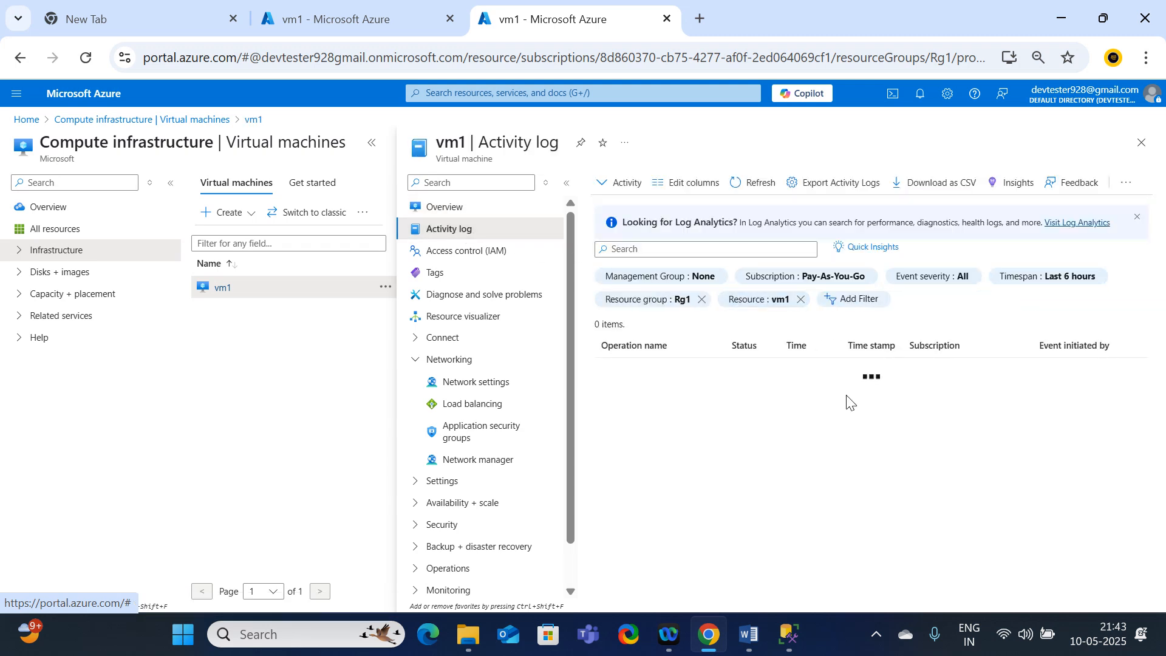
pyautogui.click(747, 186)
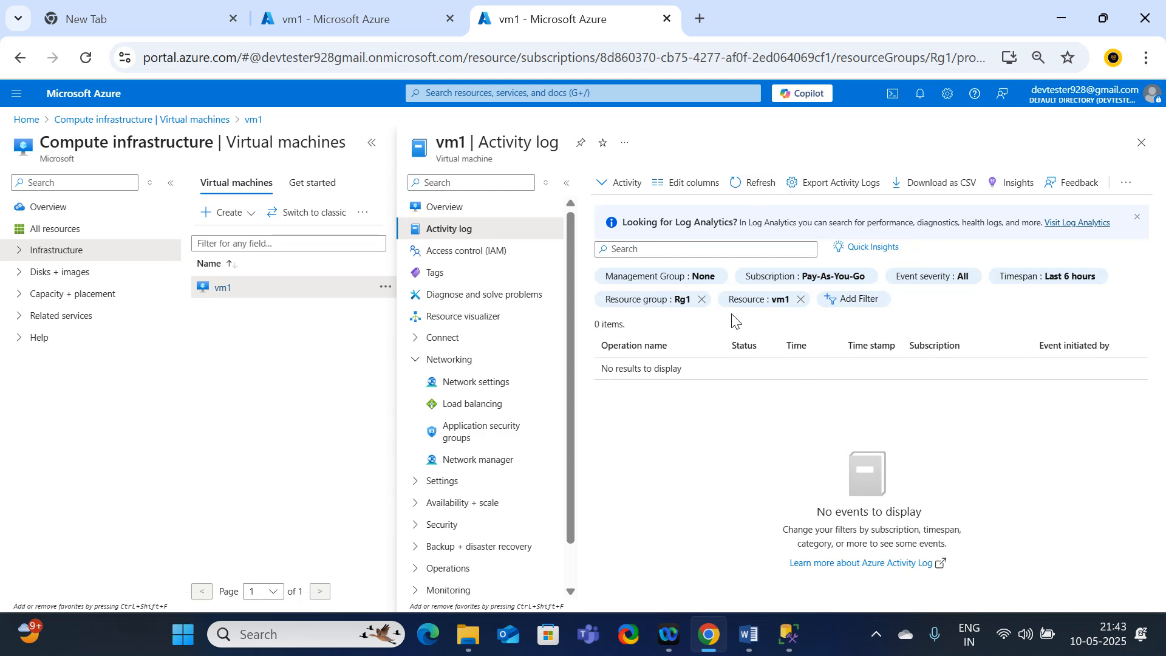
# Step: Return to the full virtual machines list, reopen vm1 and display its activity log
pyautogui.click(300, 193)
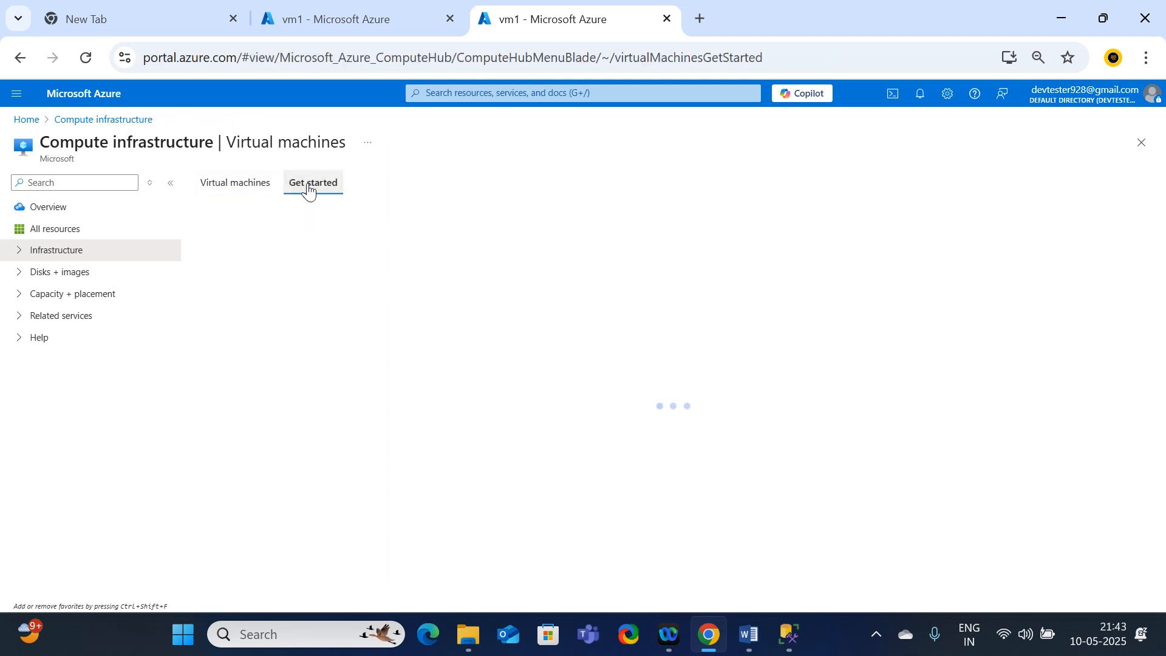
pyautogui.click(226, 186)
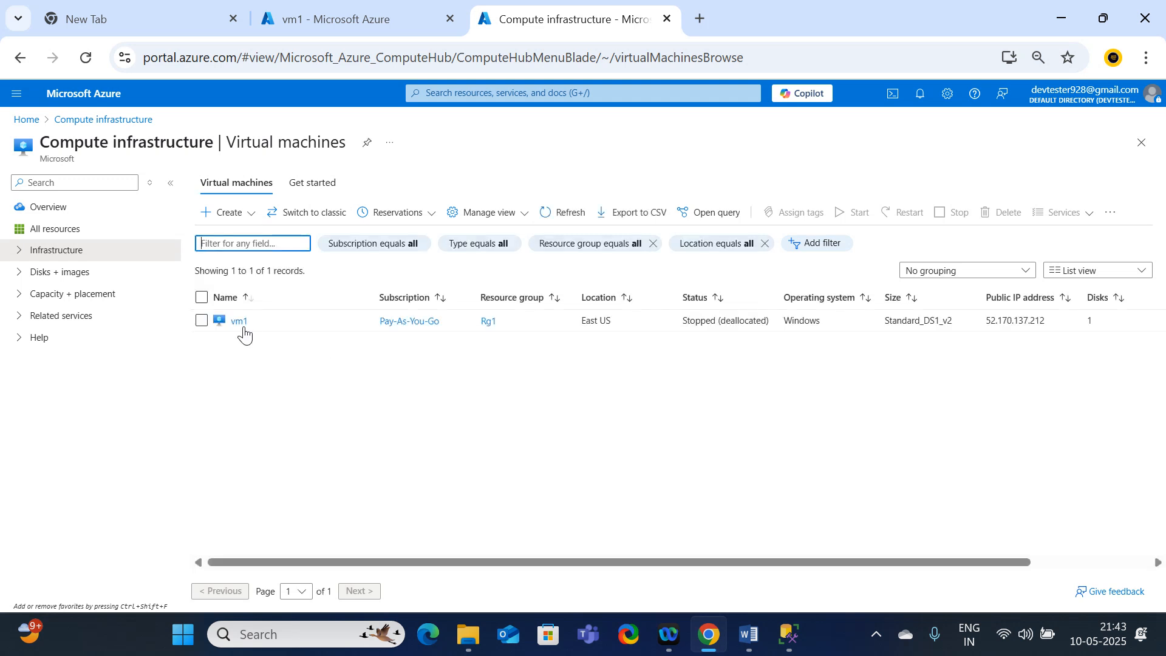
pyautogui.click(238, 326)
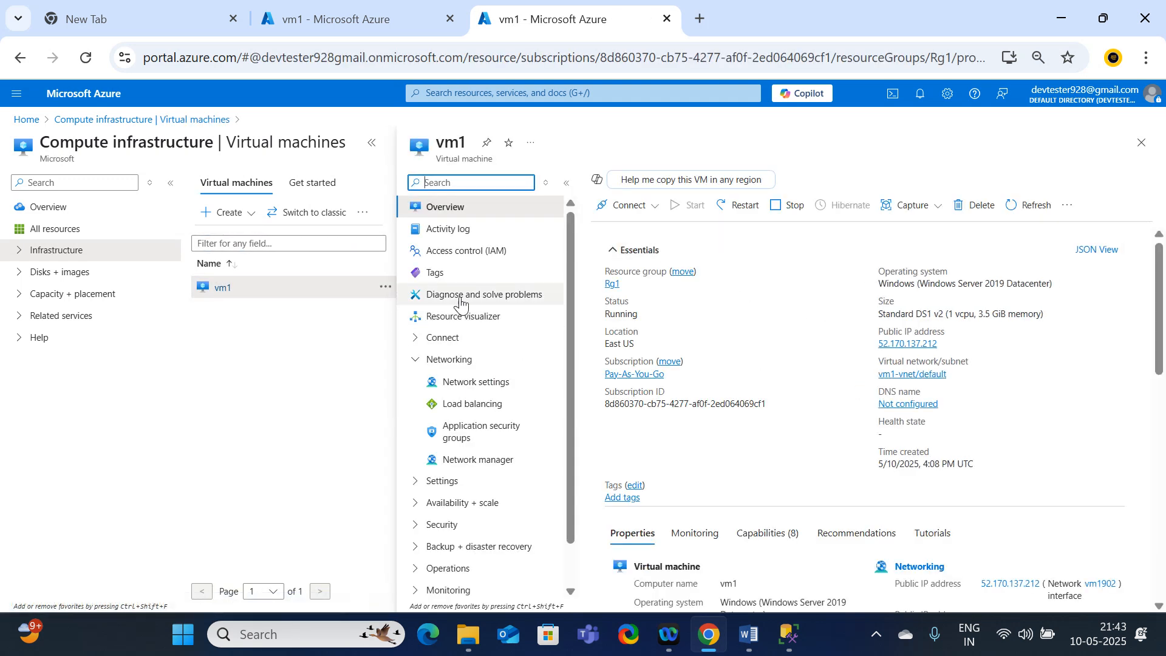
pyautogui.click(448, 229)
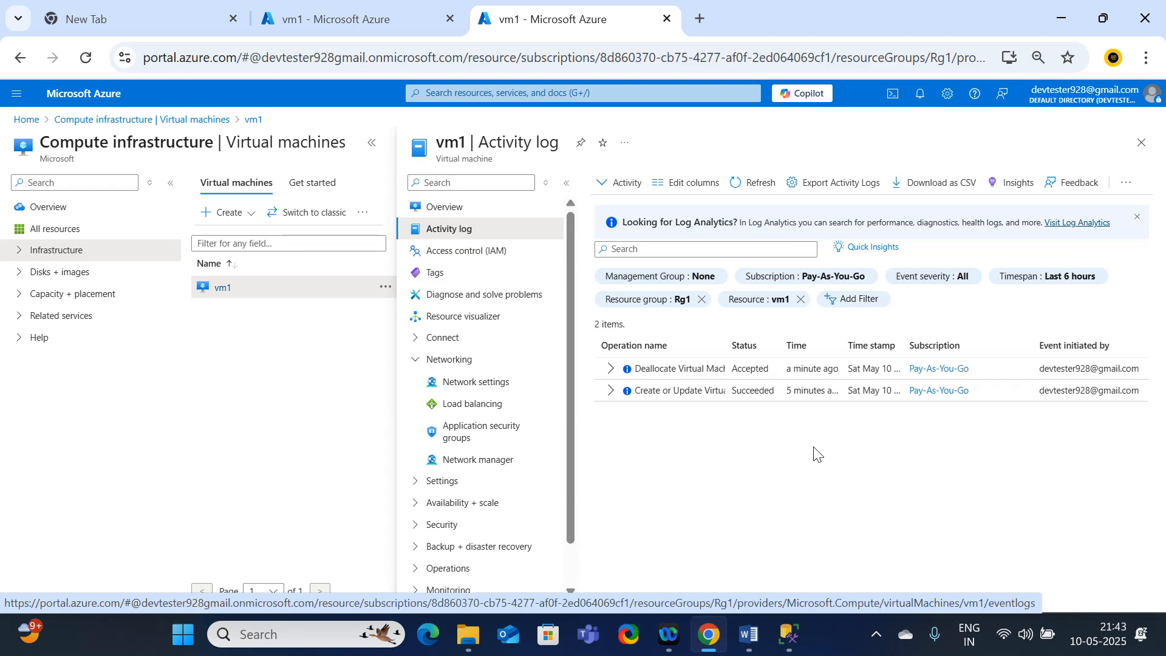
# Step: Expand both logged events and examine the Deallocate Virtual Machine event's operation name, time stamp and initiator
pyautogui.click(613, 394)
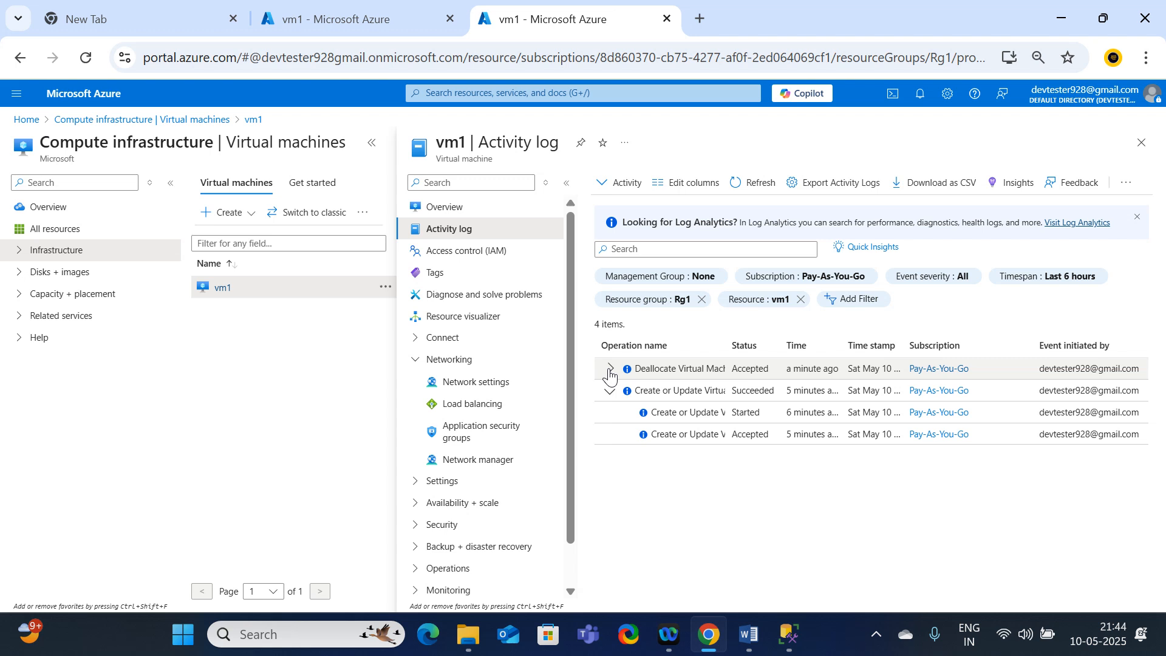
pyautogui.click(610, 371)
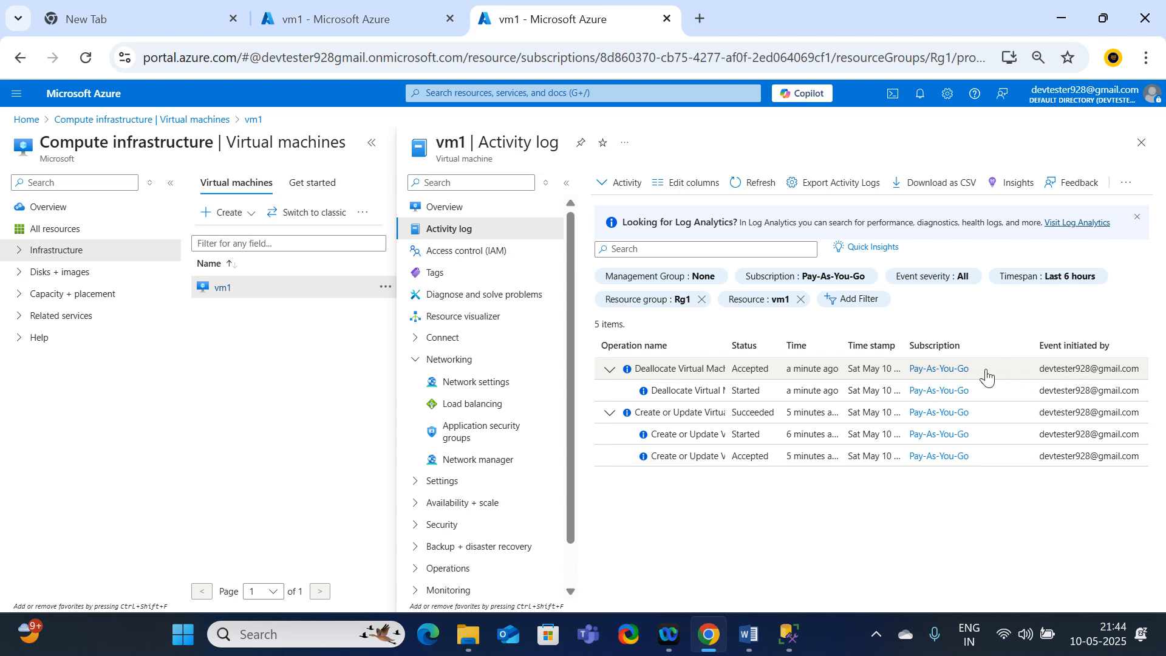
pyautogui.click(635, 375)
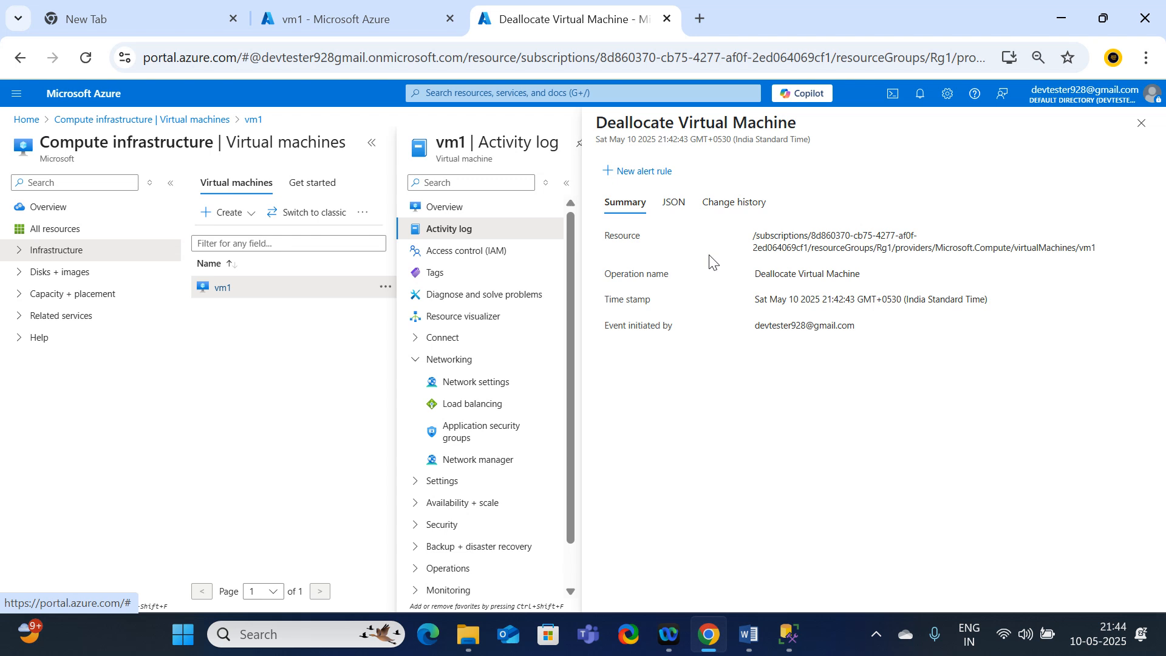
pyautogui.moveTo(751, 273); pyautogui.dragTo(877, 281)
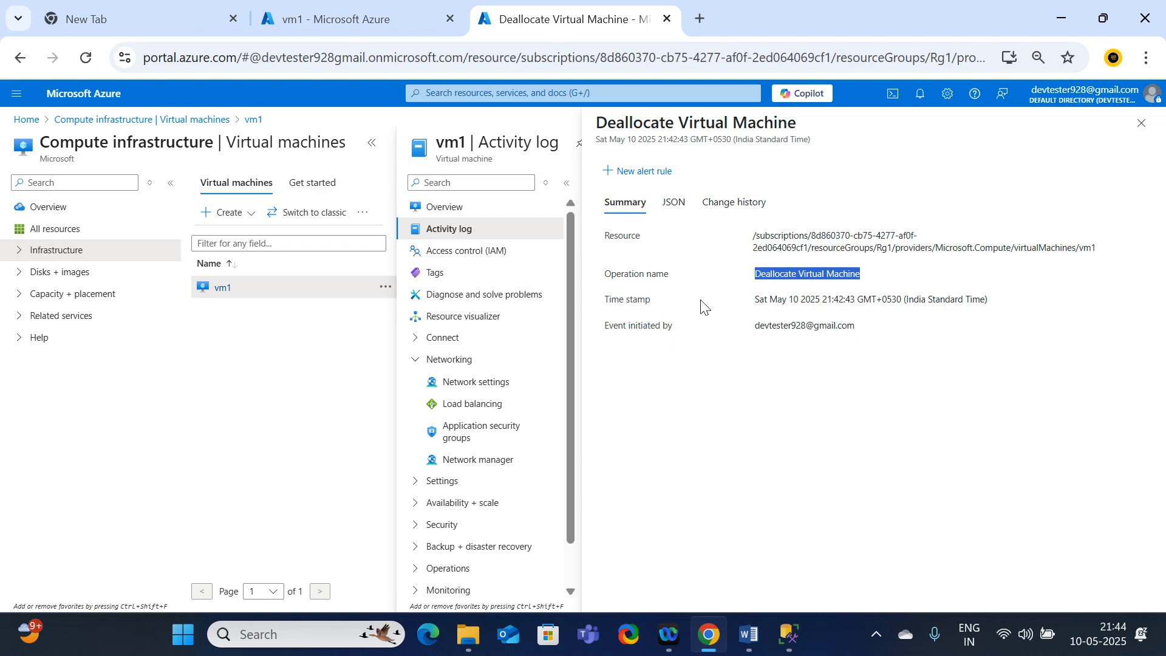
pyautogui.moveTo(758, 303); pyautogui.dragTo(1000, 311)
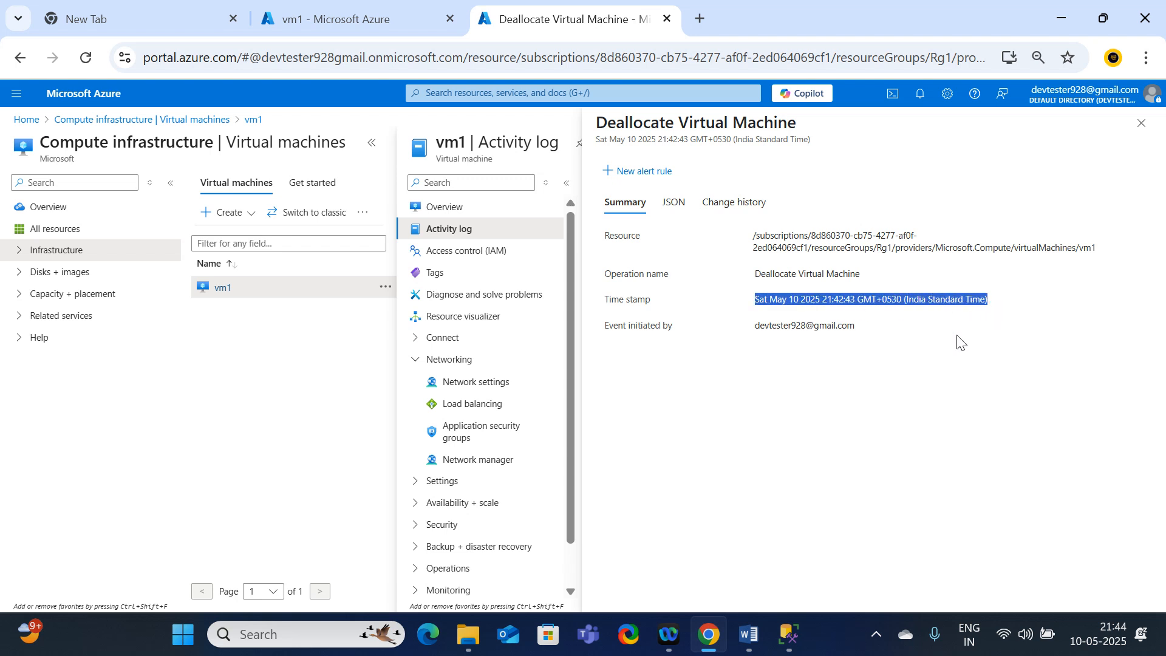
pyautogui.moveTo(754, 326); pyautogui.dragTo(869, 328)
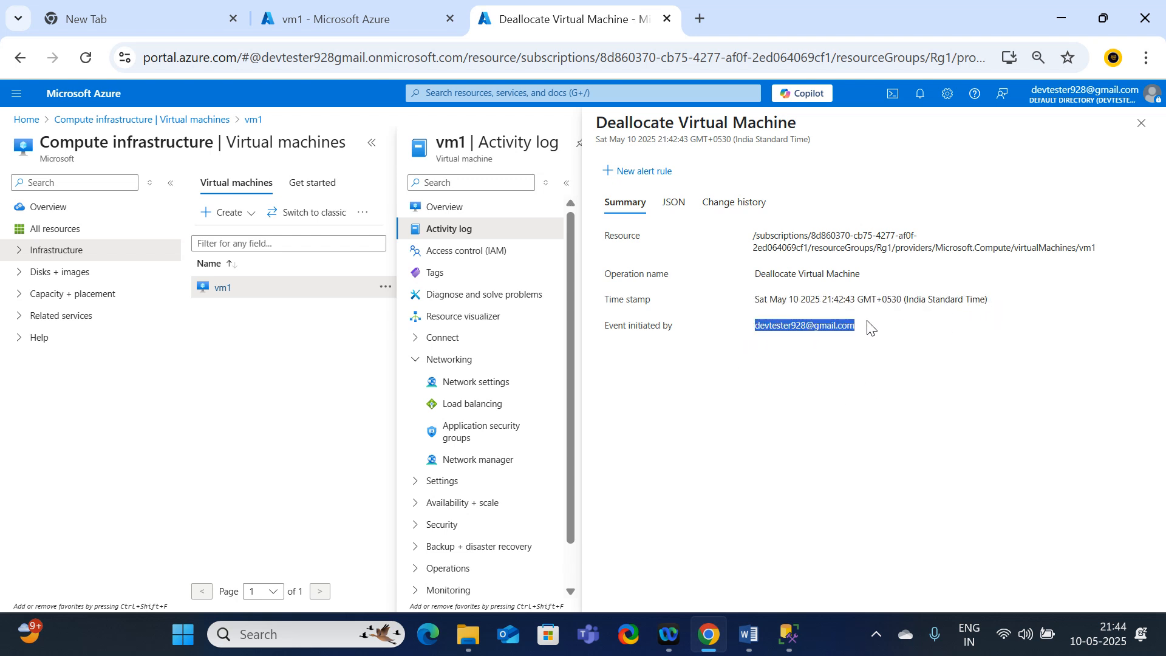
# Step: Resize vm1 to DS2_v2 under Availability + scale in the other browser tab and check the portal notifications
pyautogui.click(408, 15)
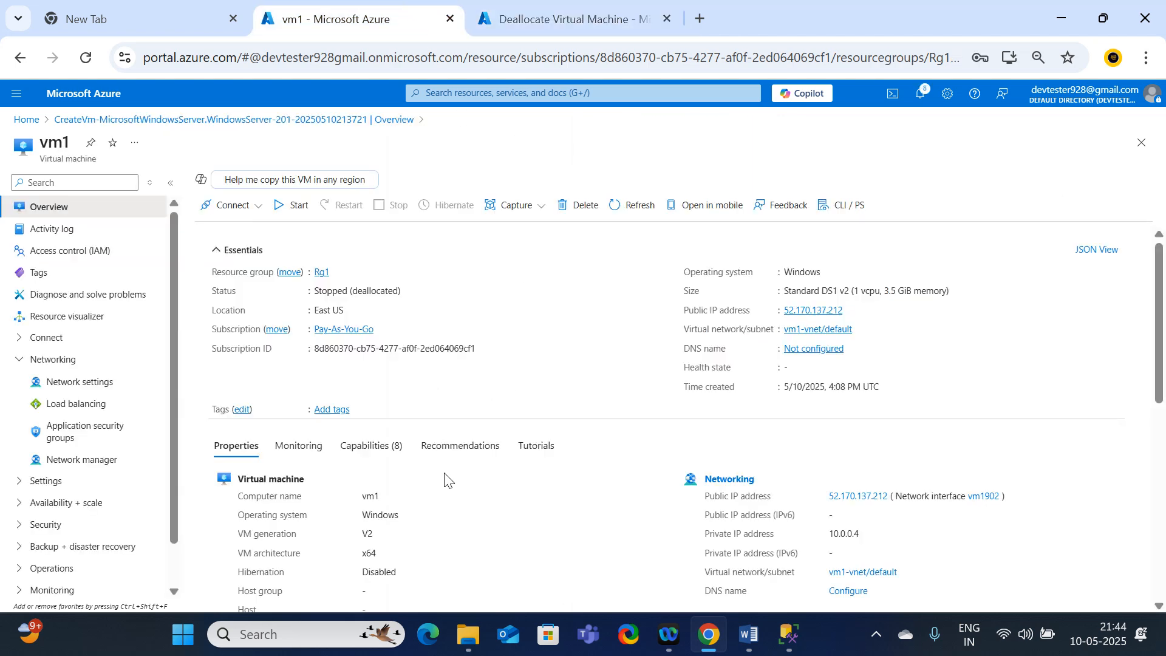
pyautogui.click(34, 505)
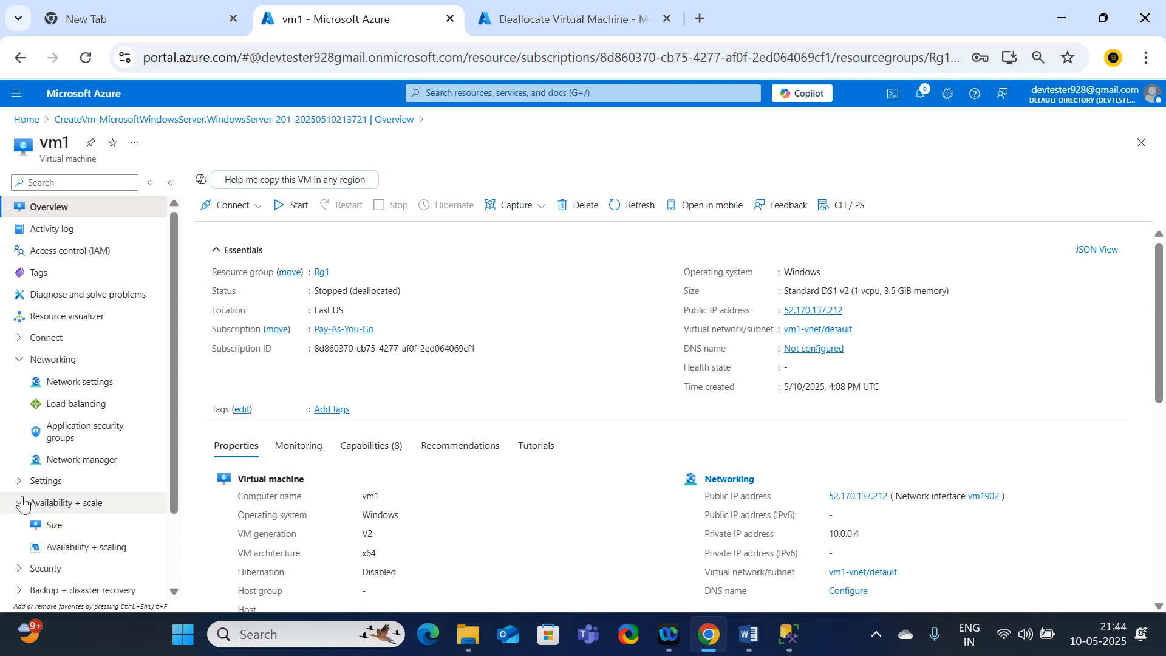
pyautogui.scroll(-2, 54, 480)
pyautogui.click(59, 436)
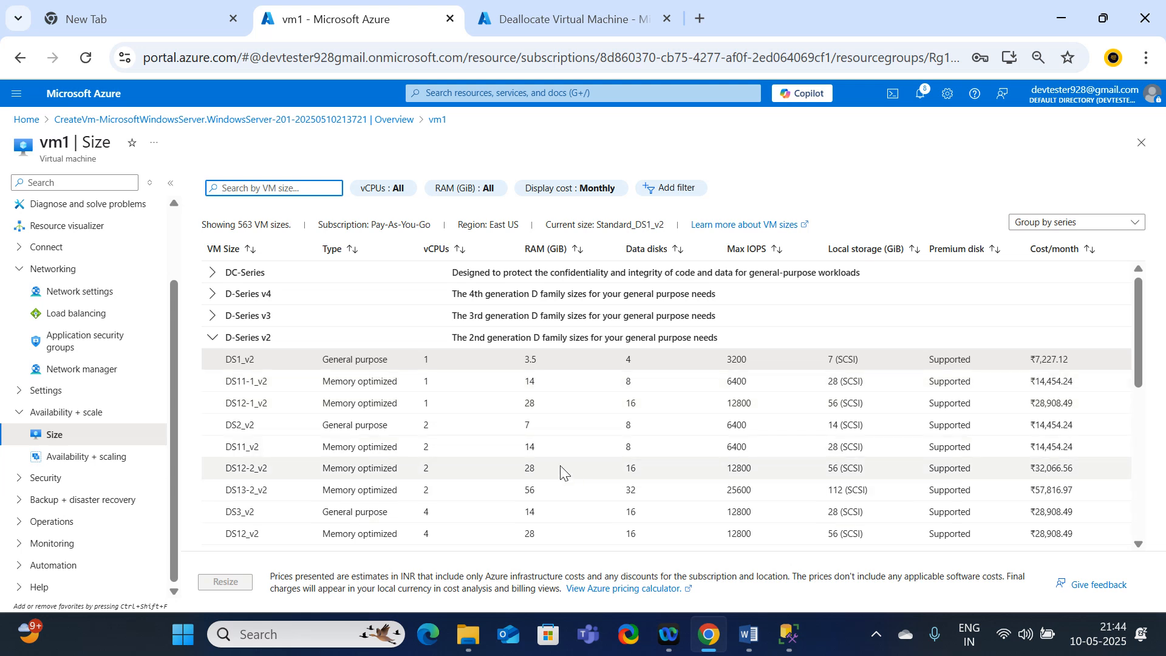
pyautogui.click(236, 425)
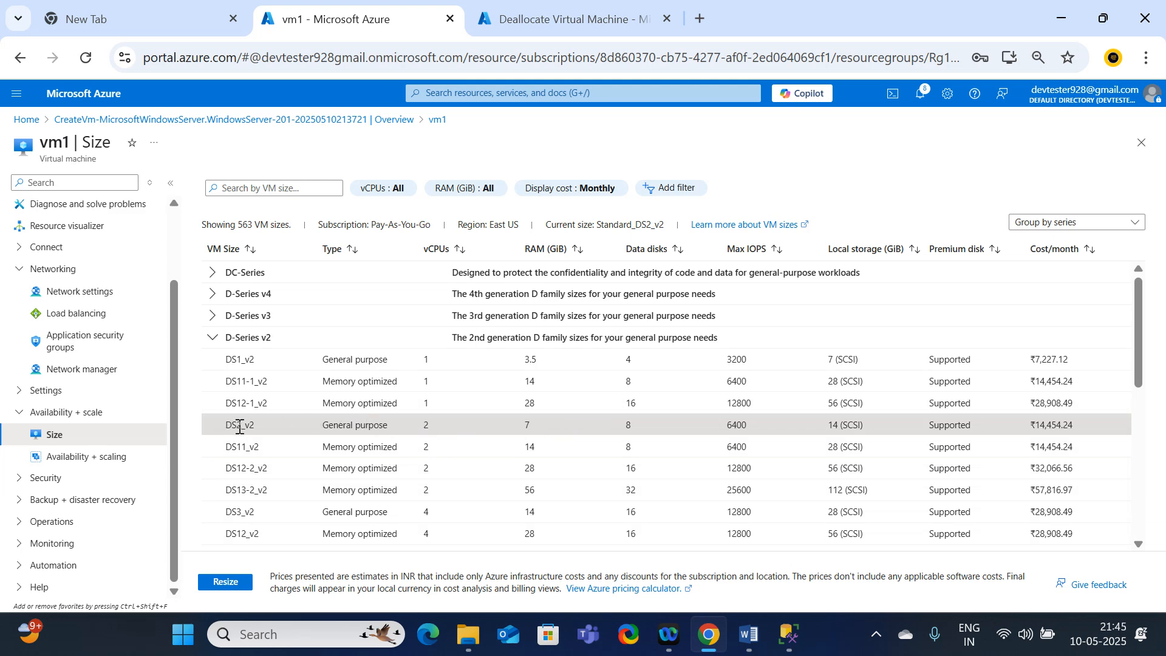
pyautogui.click(249, 585)
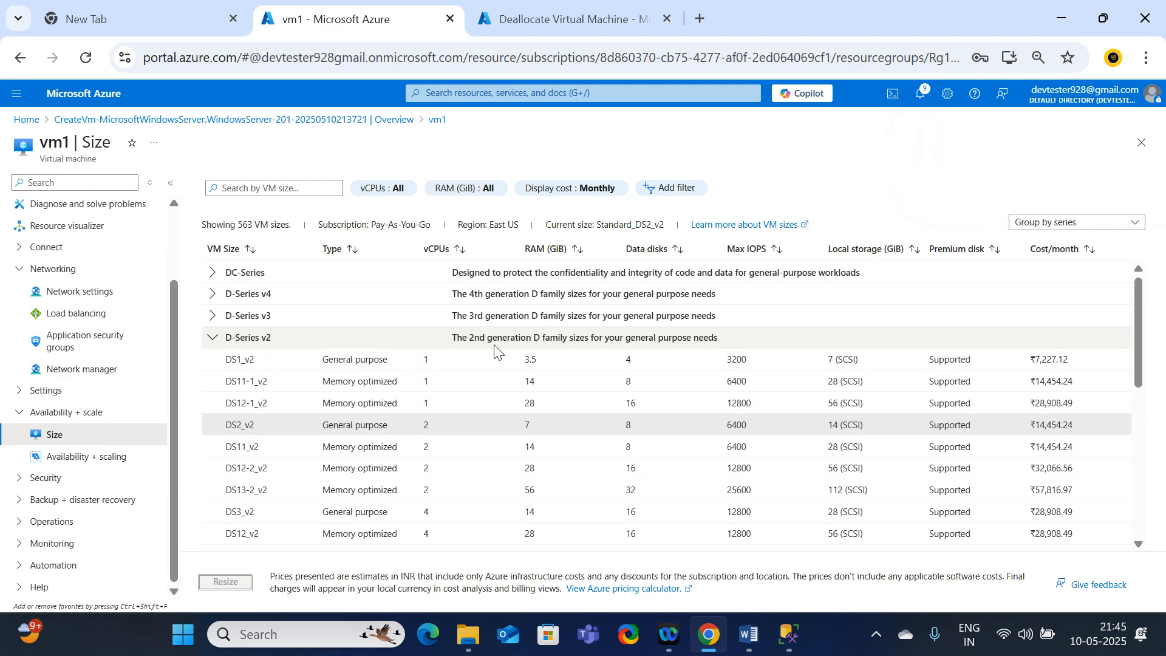
pyautogui.scroll(-5, 495, 348)
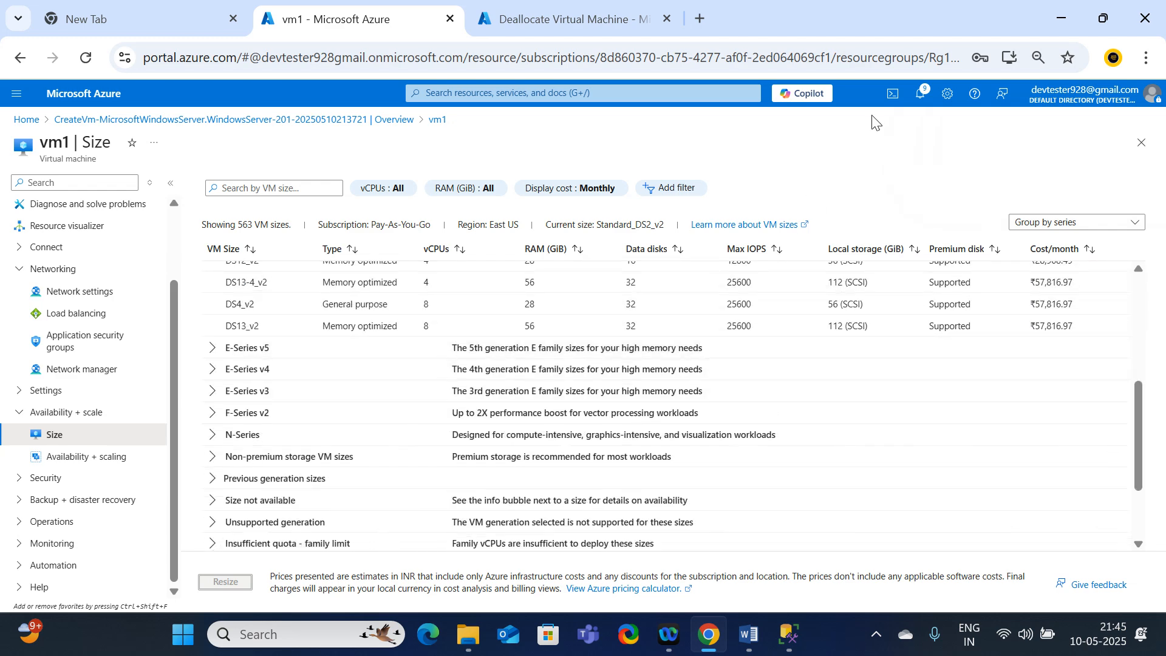
pyautogui.click(921, 91)
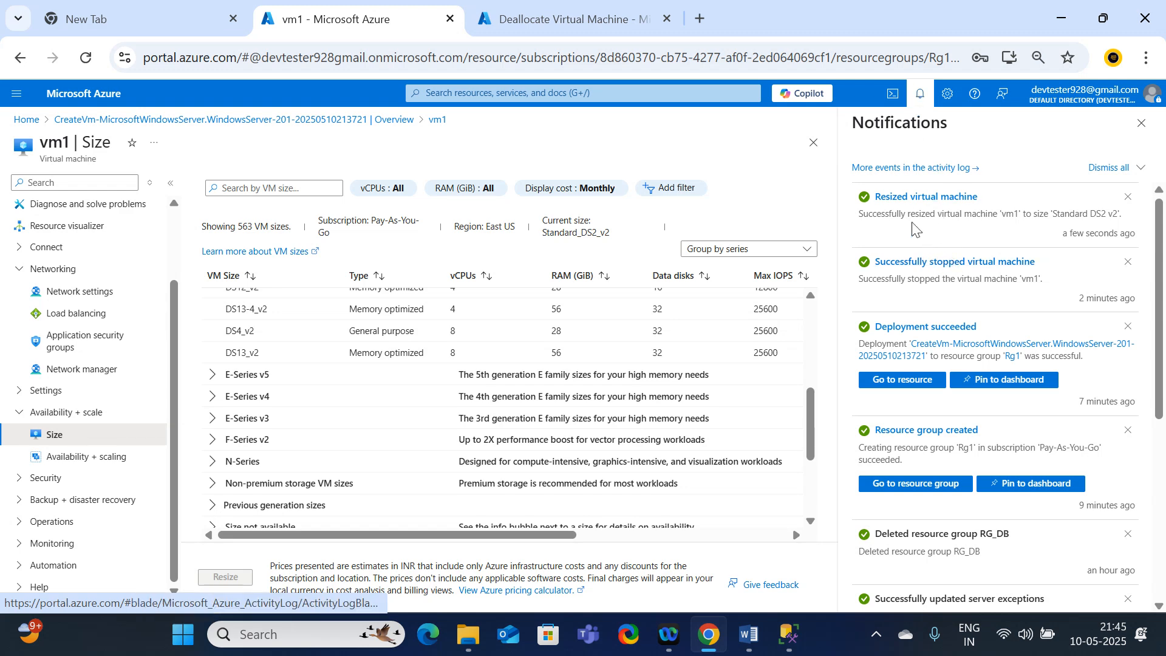
pyautogui.scroll(-3, 537, 458)
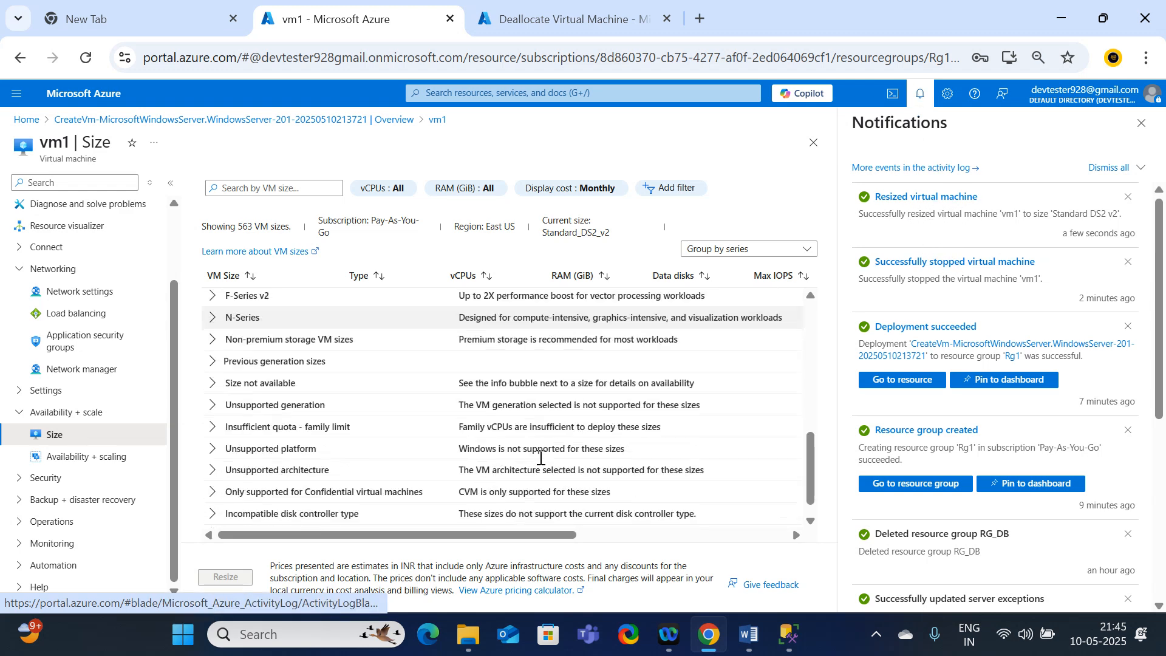
# Step: Start the vm1 virtual machine from its overview
pyautogui.scroll(8, 541, 465)
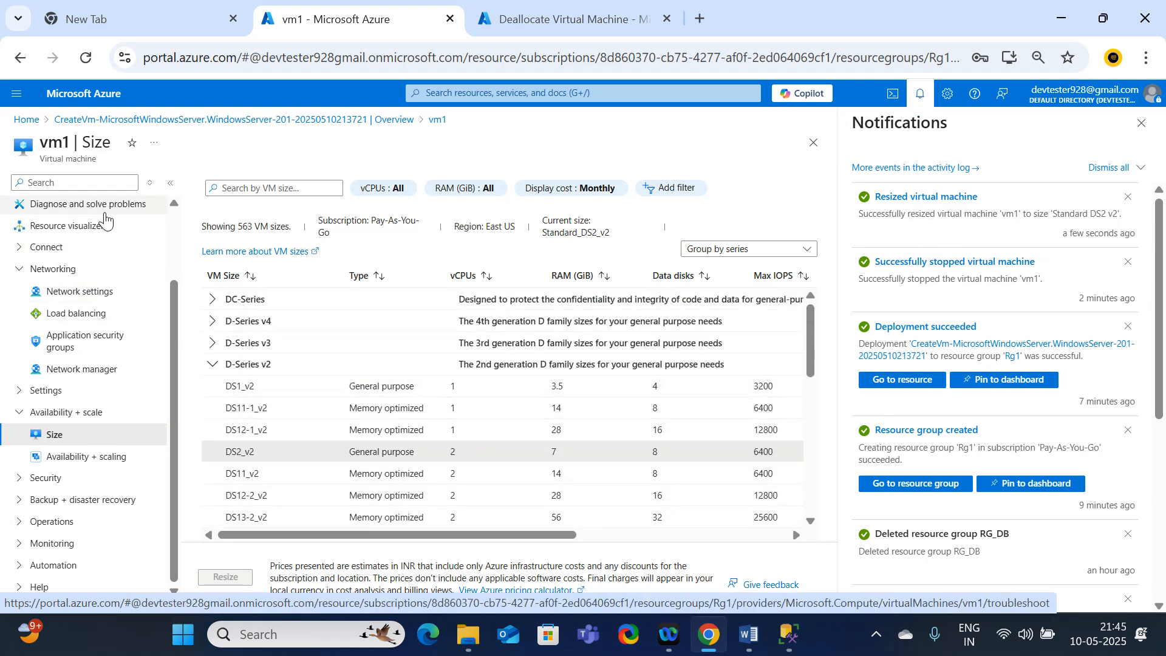
pyautogui.scroll(2, 73, 212)
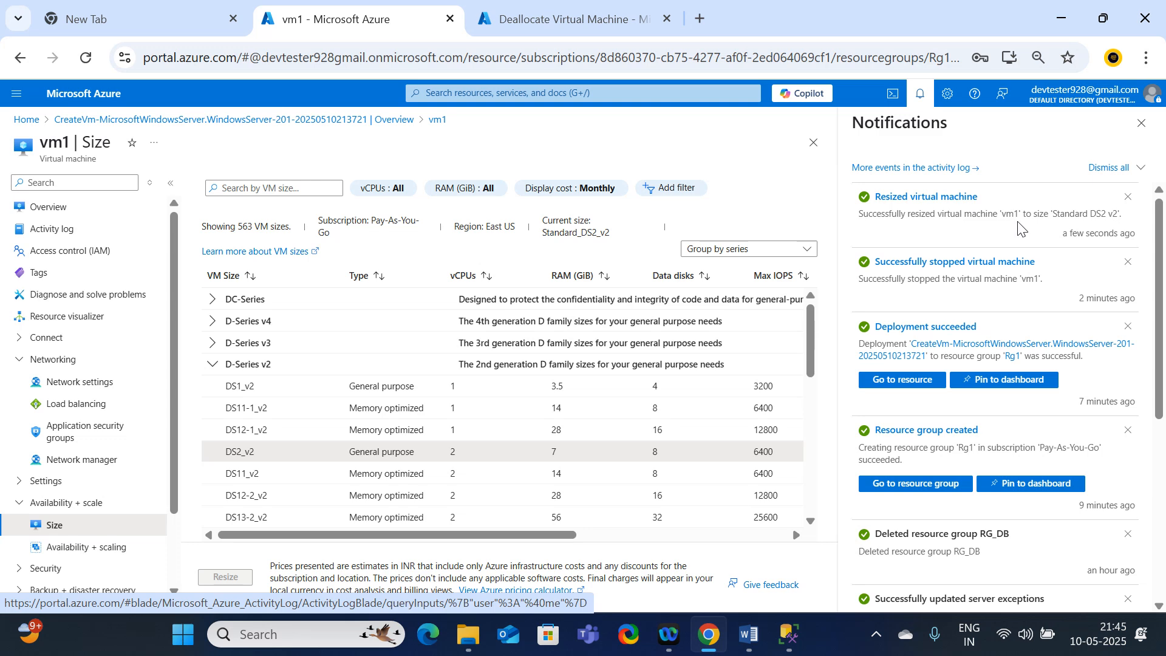
pyautogui.click(40, 213)
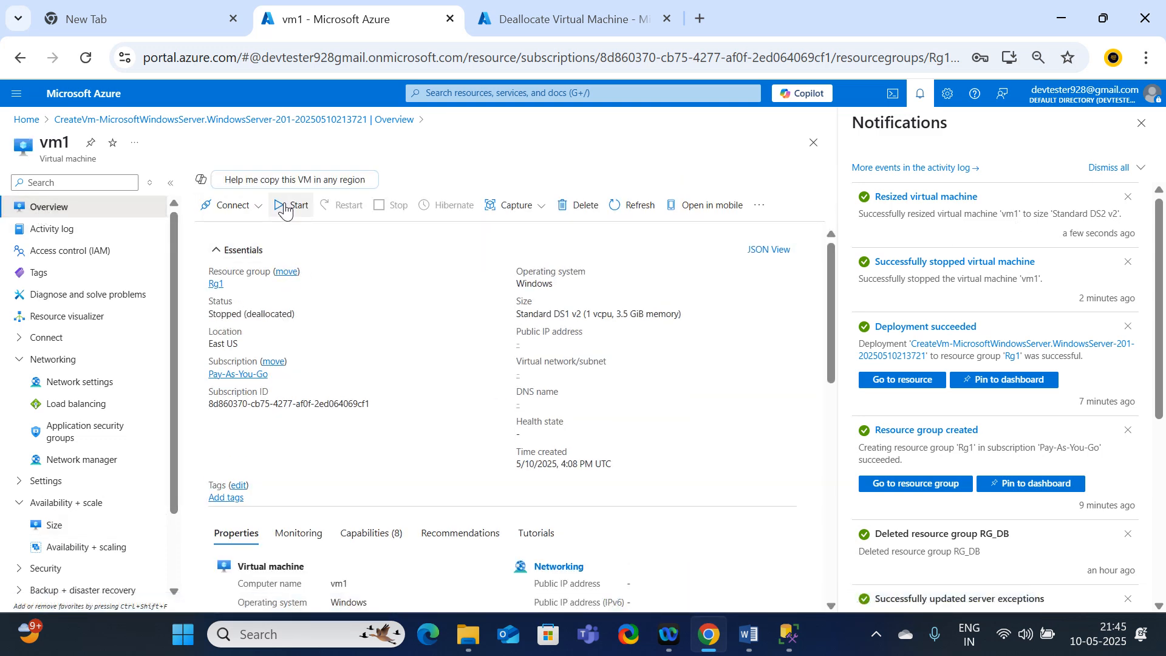
pyautogui.click(286, 207)
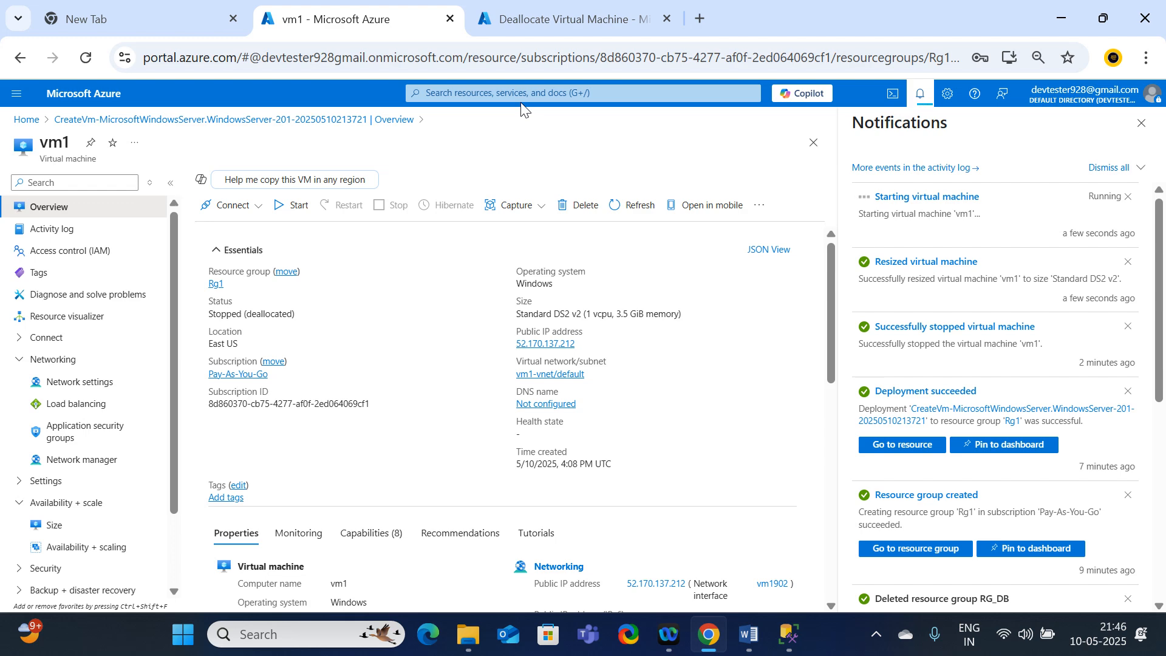
# Step: Switch to the browser tab with the Deallocate event, reopen vm1's activity log and refresh it for new operations
pyautogui.click(541, 20)
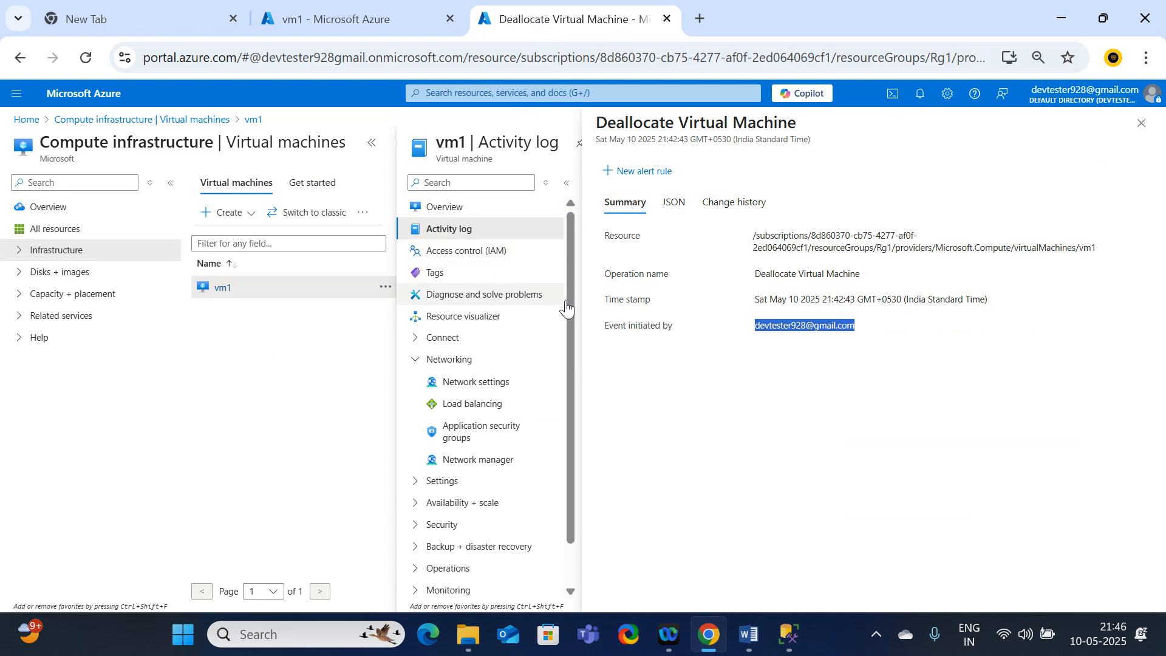
pyautogui.click(445, 210)
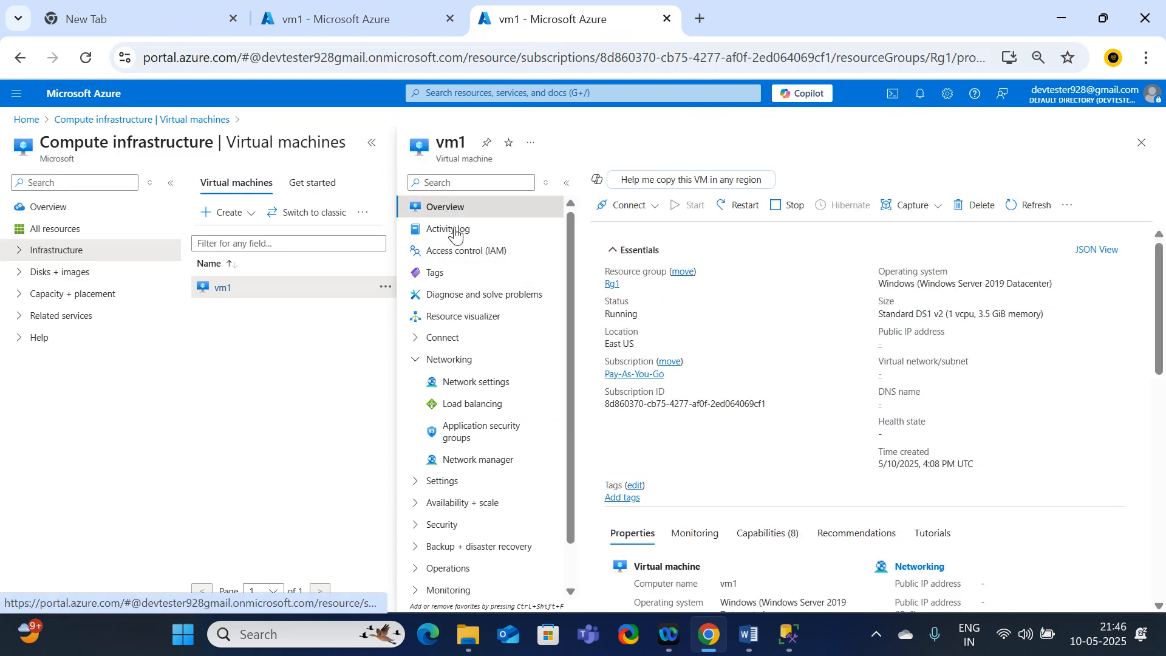
pyautogui.click(457, 236)
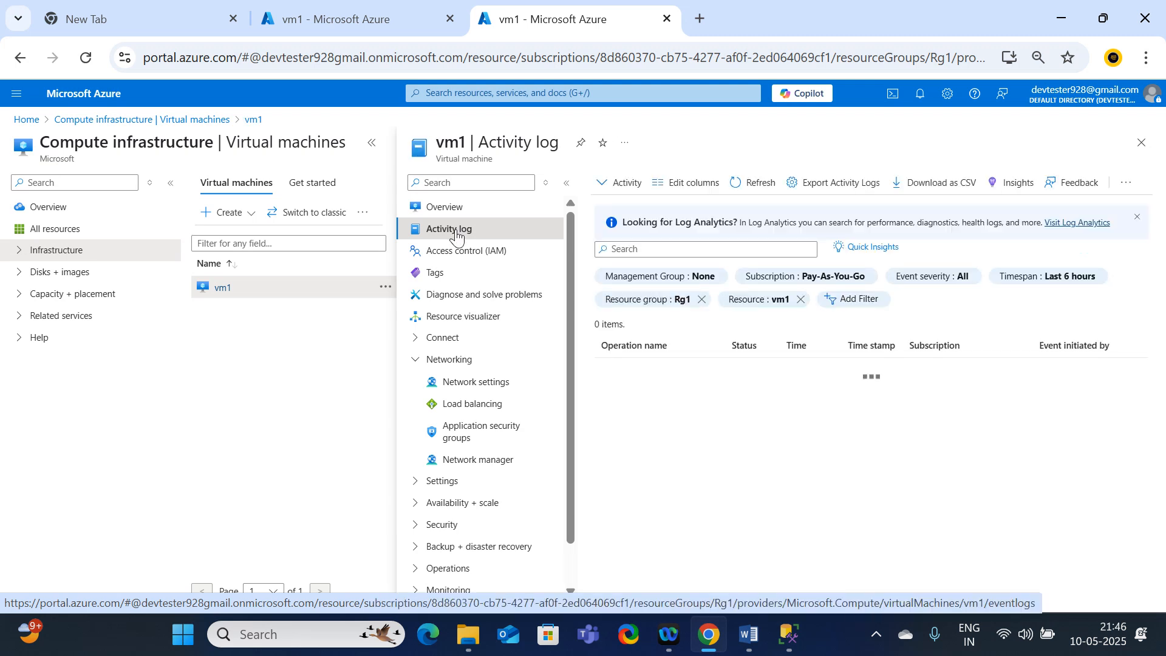
pyautogui.click(753, 193)
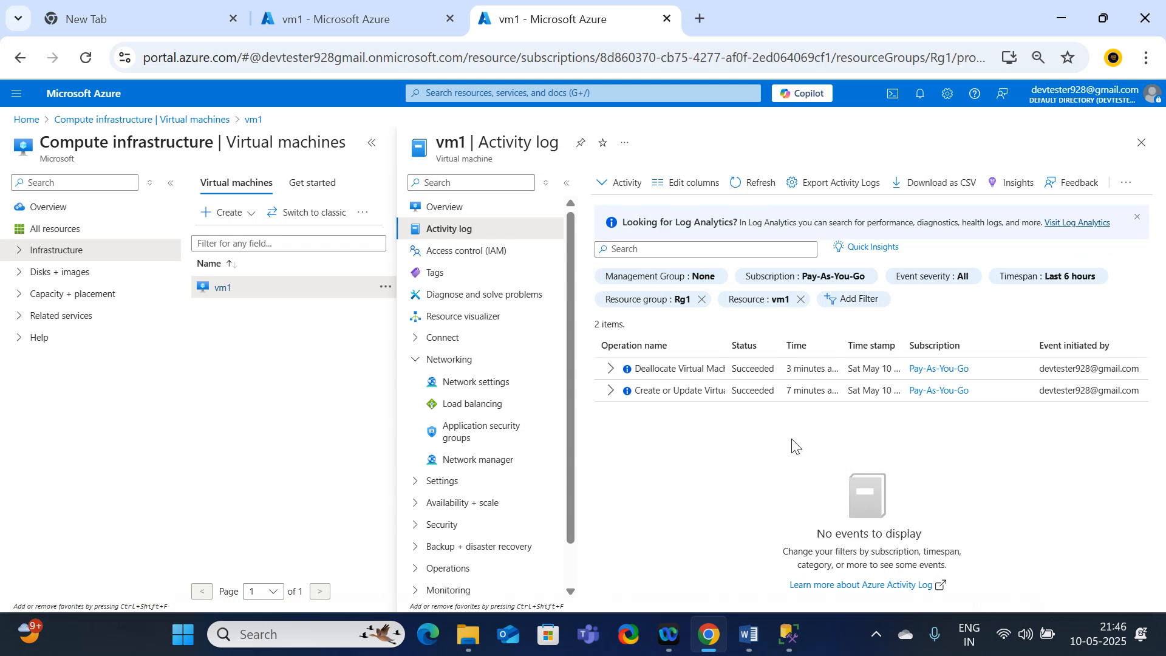
pyautogui.click(759, 182)
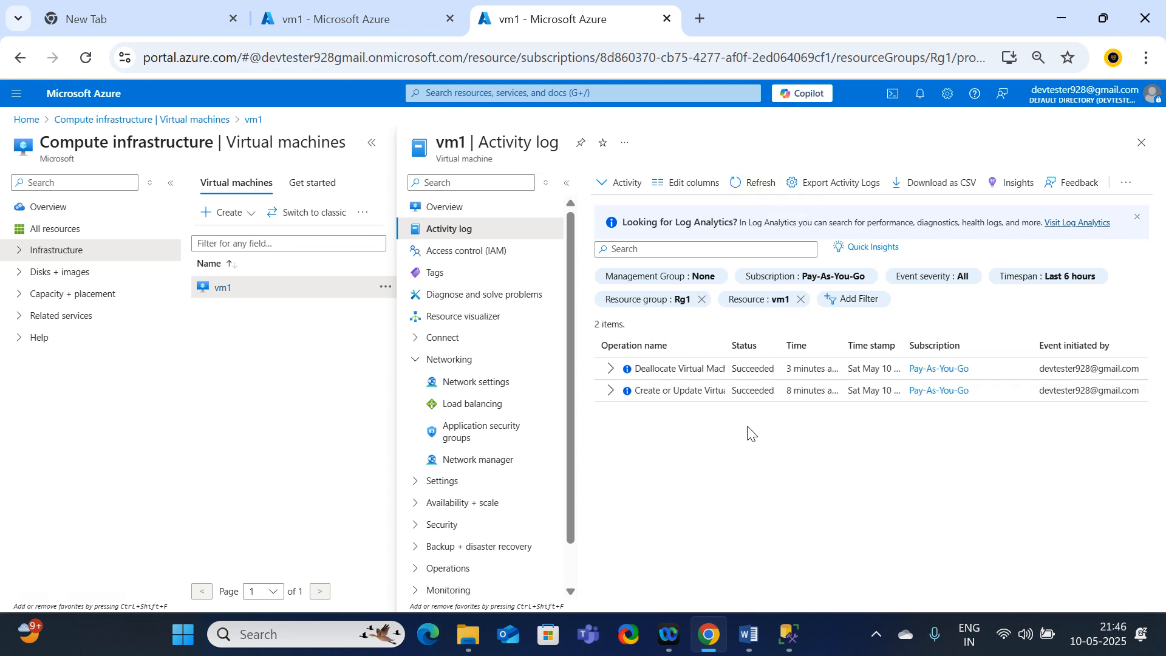
# Step: Check vm1's start status in the other browser tab, then return and open vm1's overview with the machine list collapsed
pyautogui.click(393, 20)
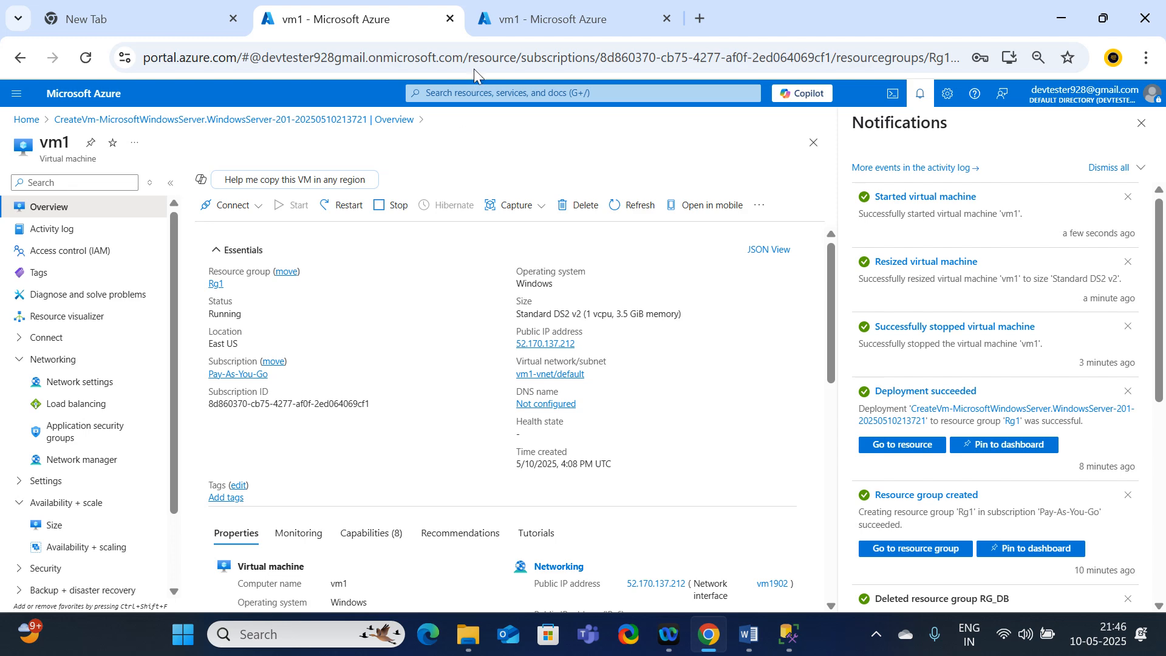
pyautogui.click(516, 23)
pyautogui.click(455, 209)
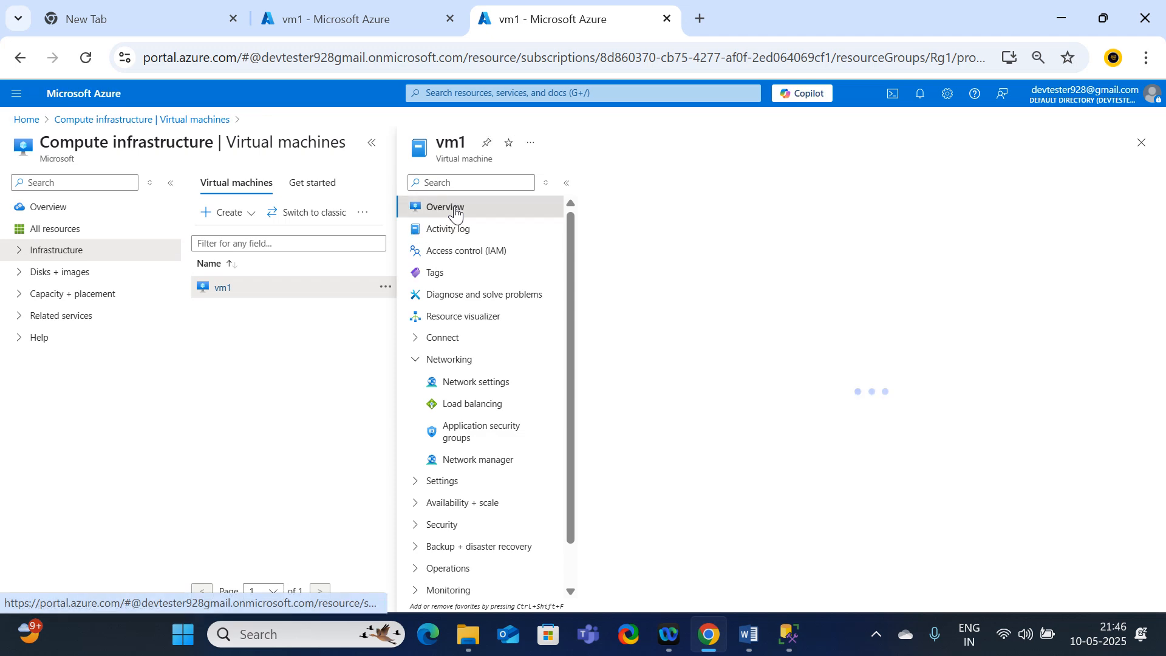
pyautogui.click(373, 144)
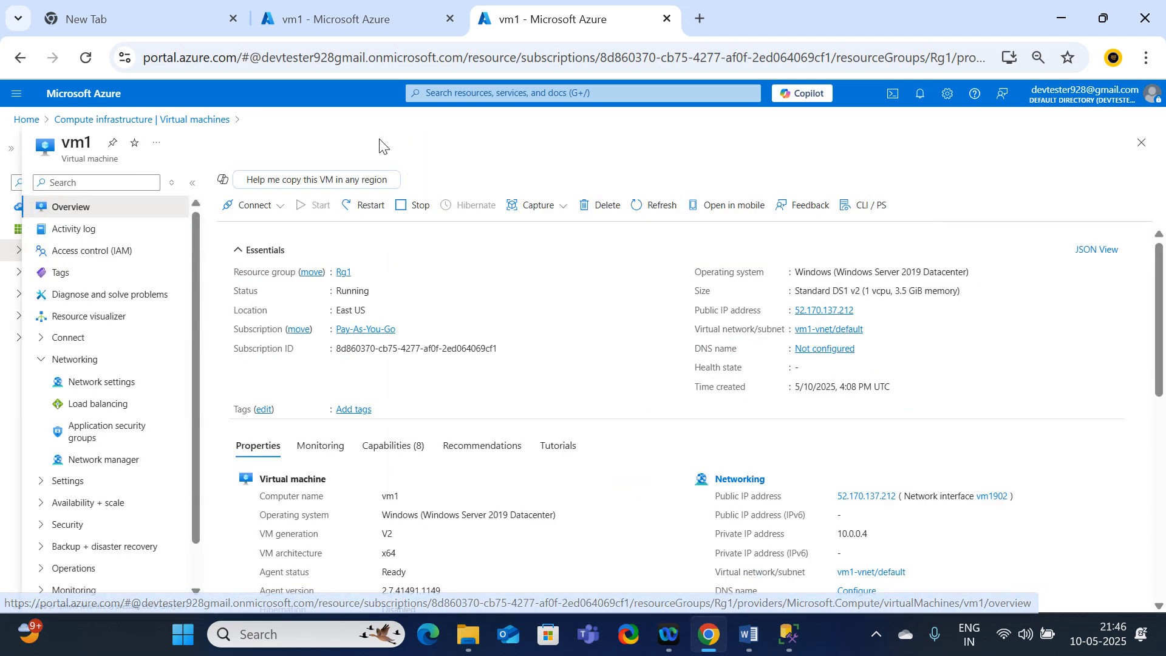
# Step: Open vm1's activity log and refresh it repeatedly to look for the resize and start operations
pyautogui.click(74, 231)
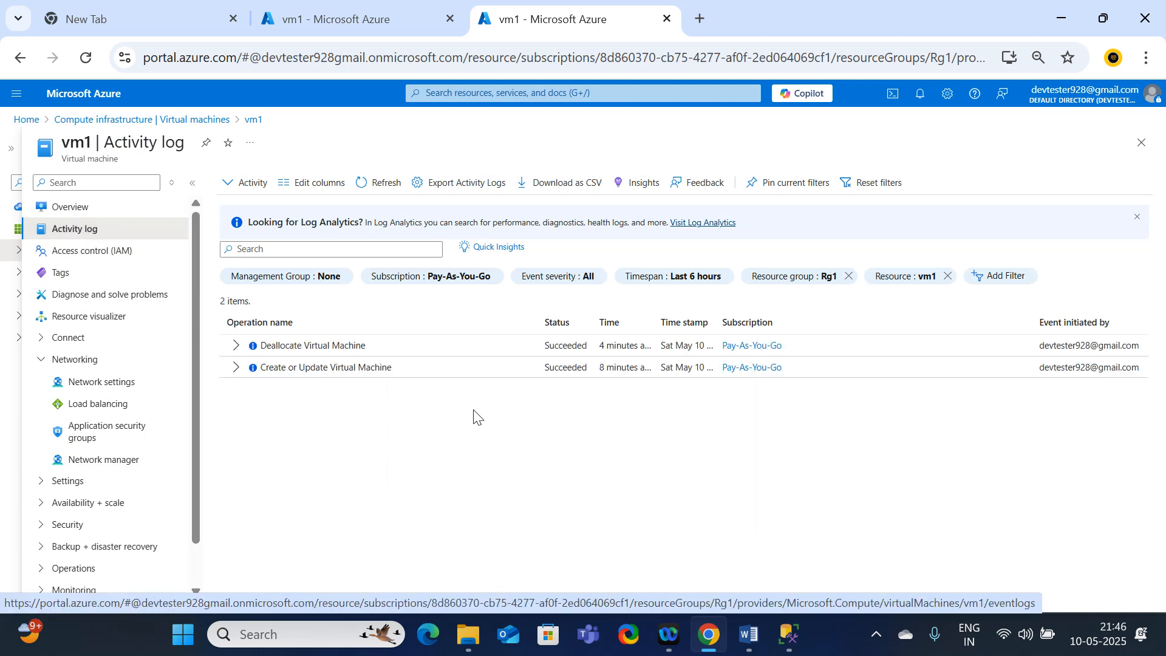
pyautogui.click(361, 184)
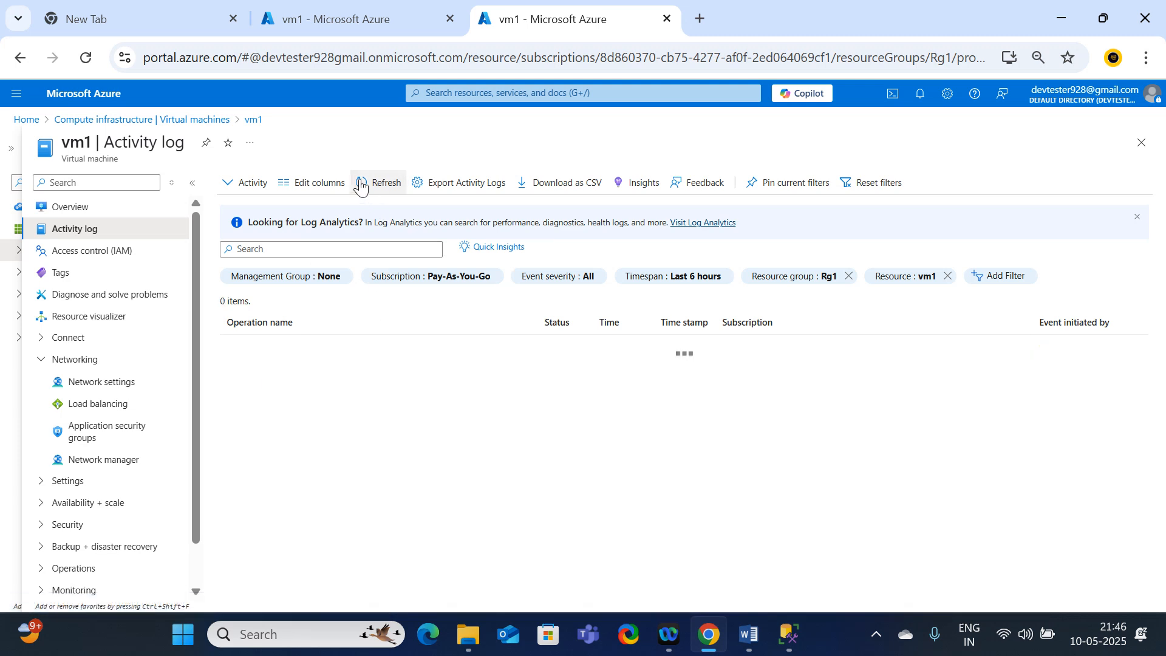
pyautogui.click(361, 186)
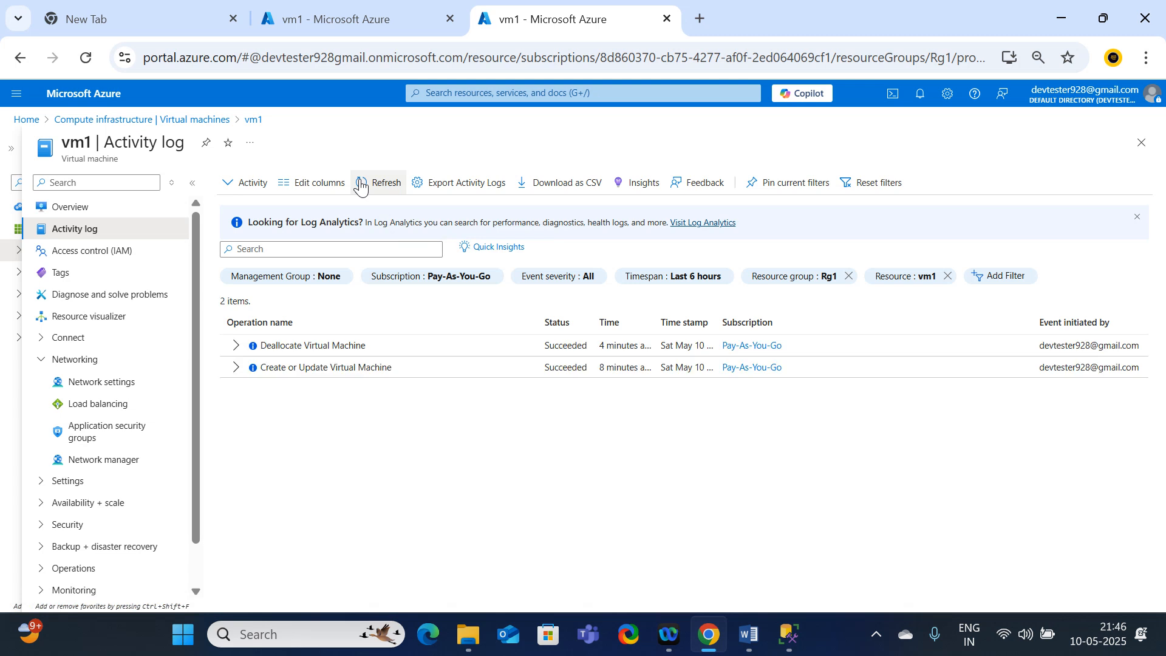
pyautogui.click(361, 187)
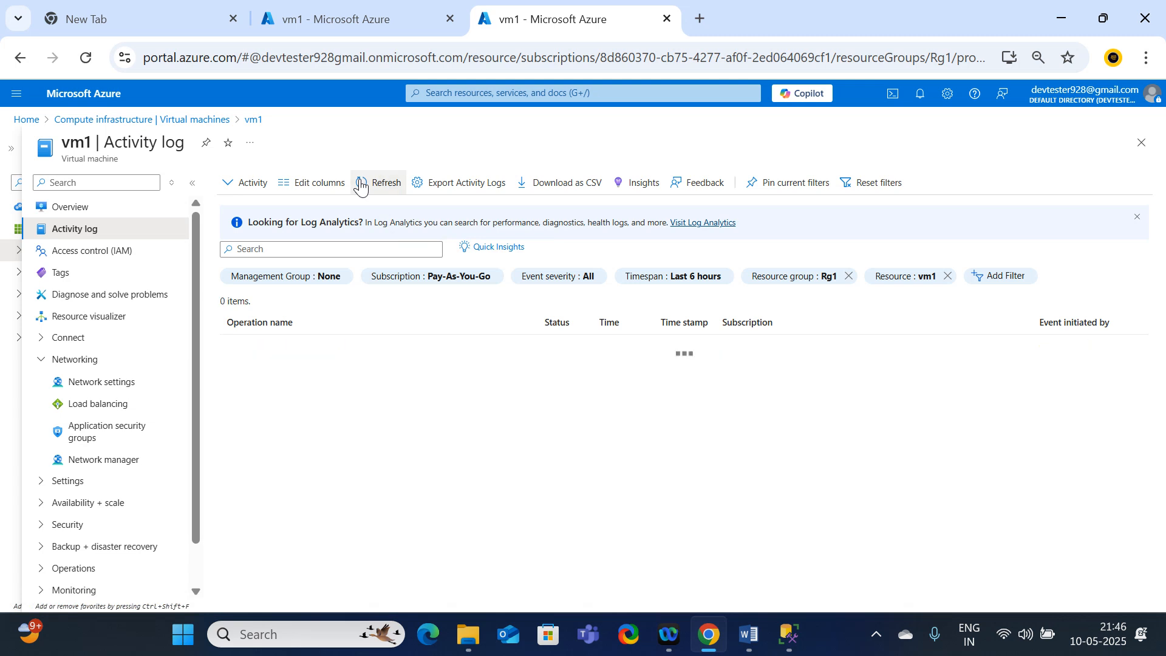
# Step: Return to Compute infrastructure, reopen vm1 from All resources and open its activity log
pyautogui.click(97, 120)
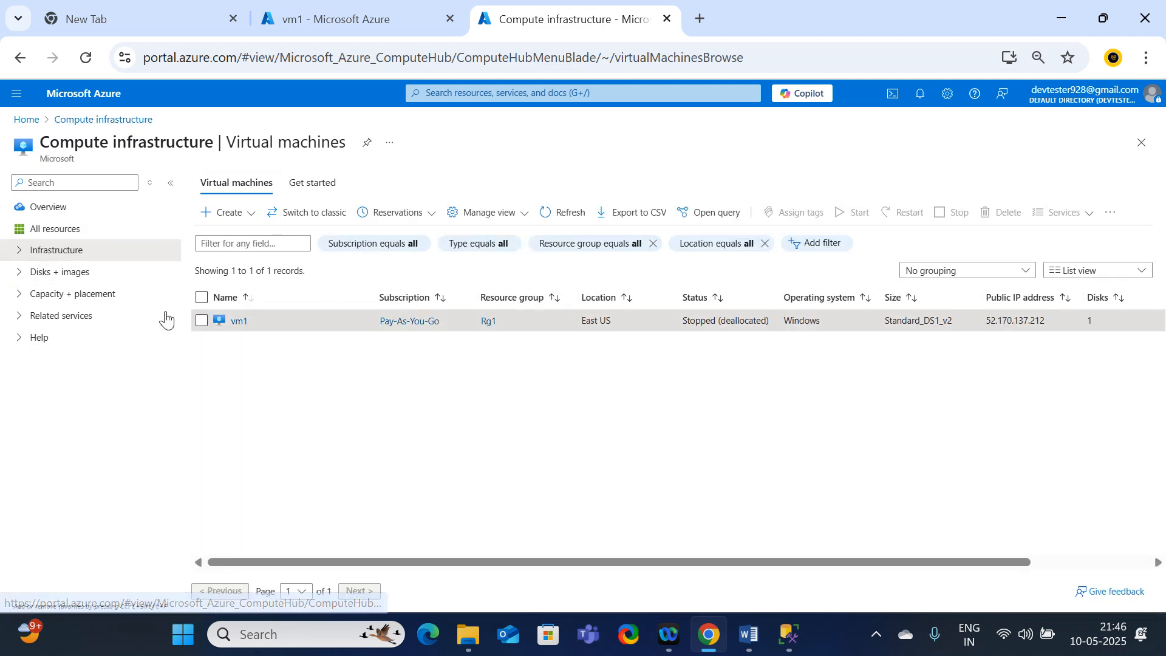
pyautogui.click(46, 206)
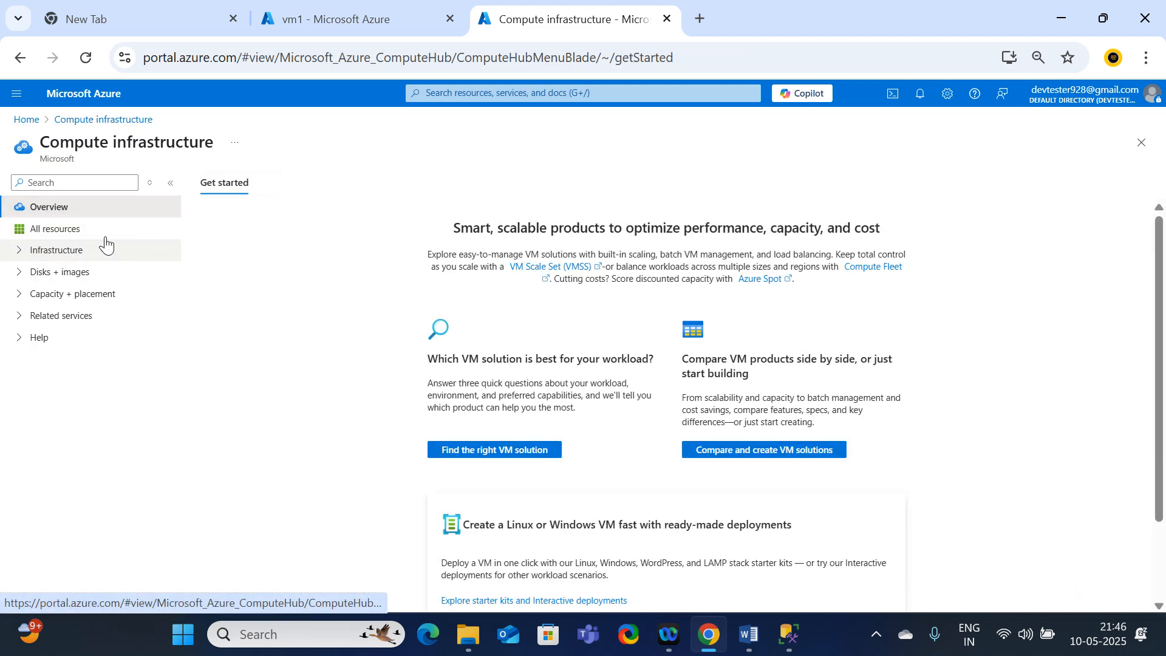
pyautogui.click(48, 229)
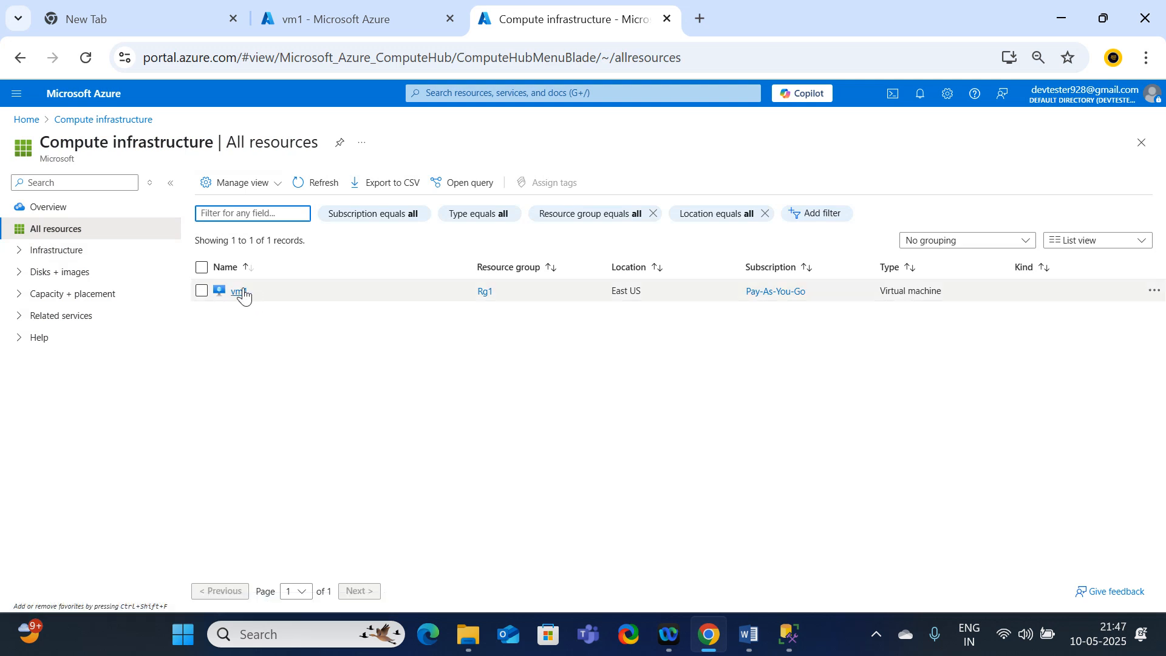
pyautogui.click(239, 292)
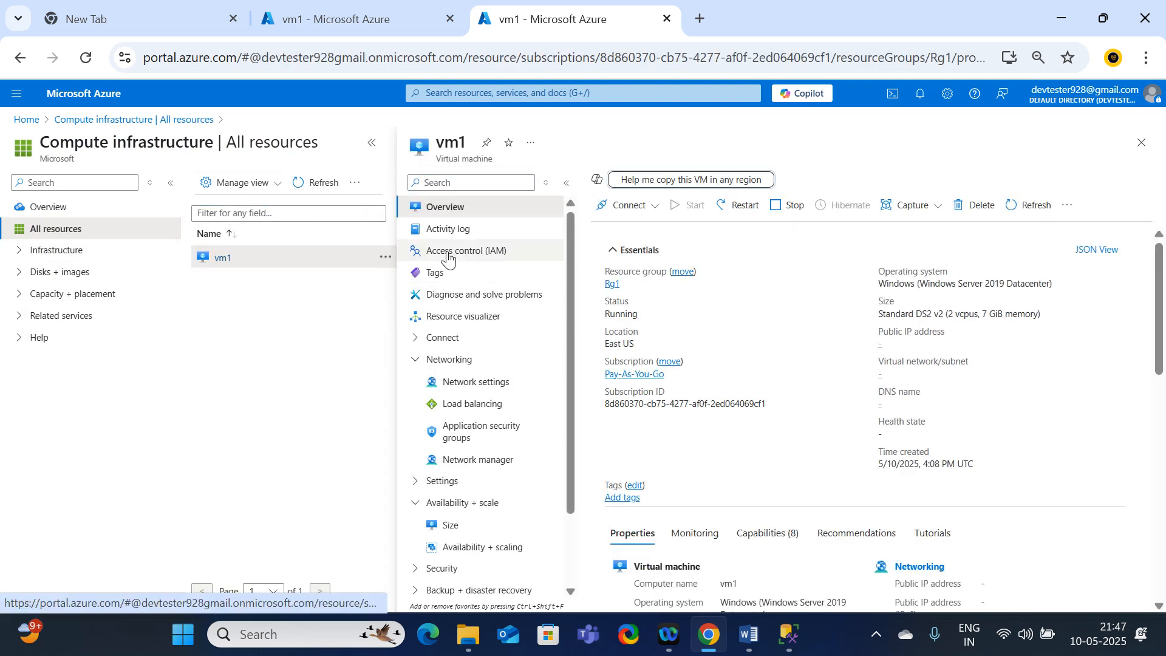
pyautogui.click(446, 231)
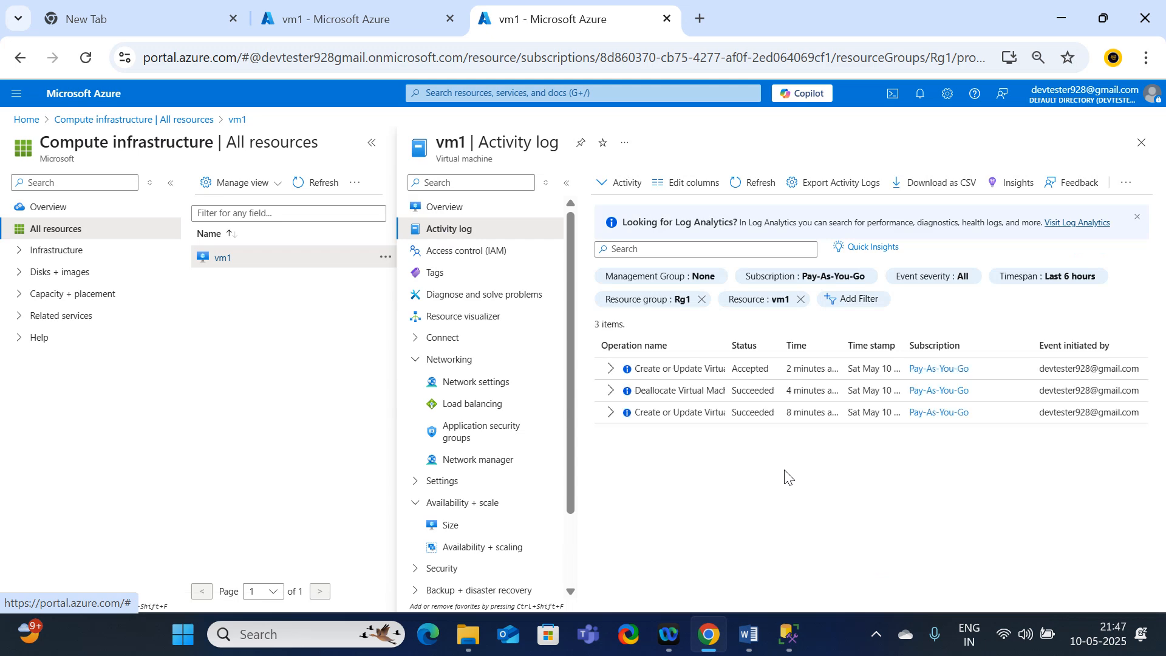
# Step: Examine the sub-events of both Create or Update Virtual Machine operations, and check the notifications in the other vm1 browser tab
pyautogui.click(610, 413)
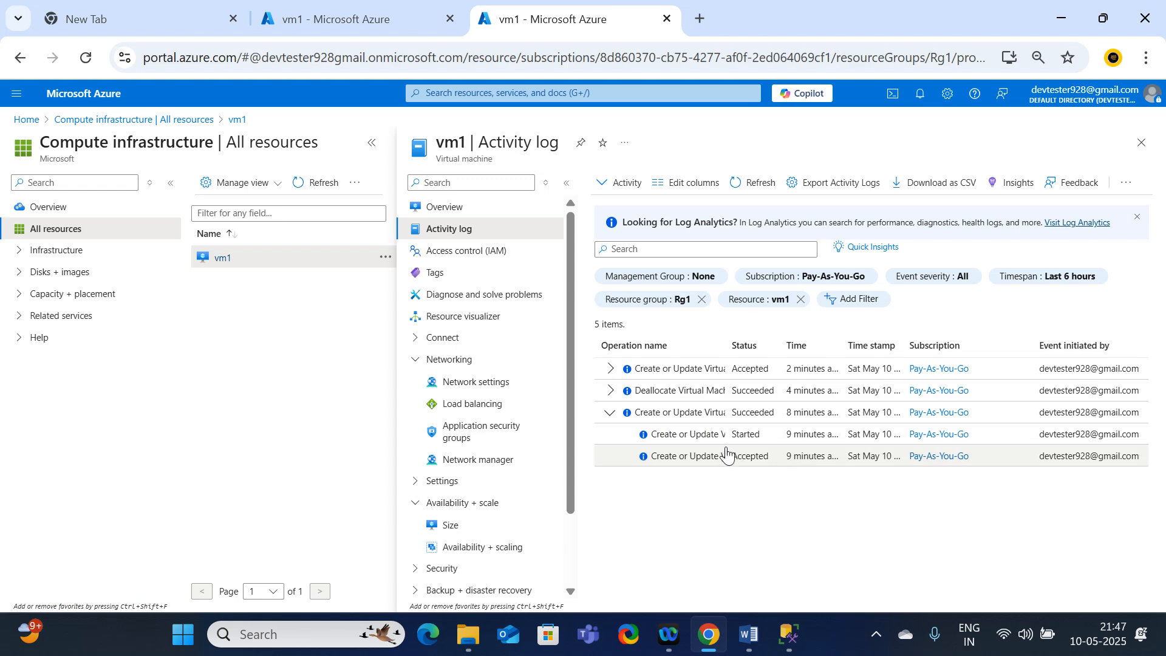
pyautogui.click(612, 371)
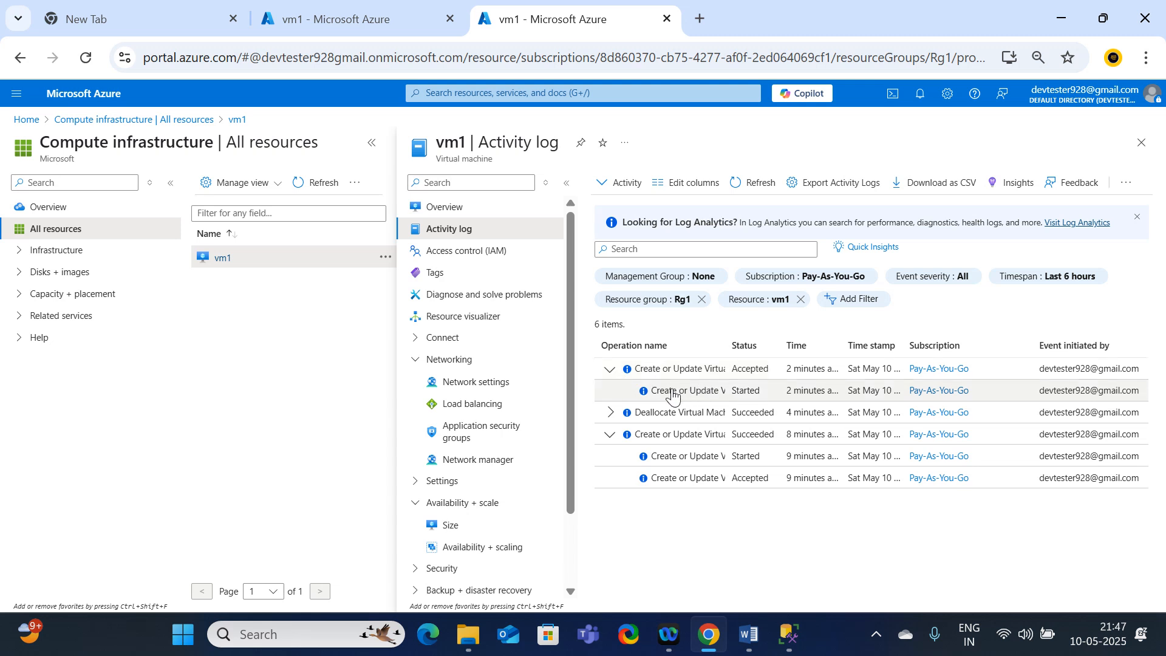
pyautogui.click(611, 434)
pyautogui.click(610, 370)
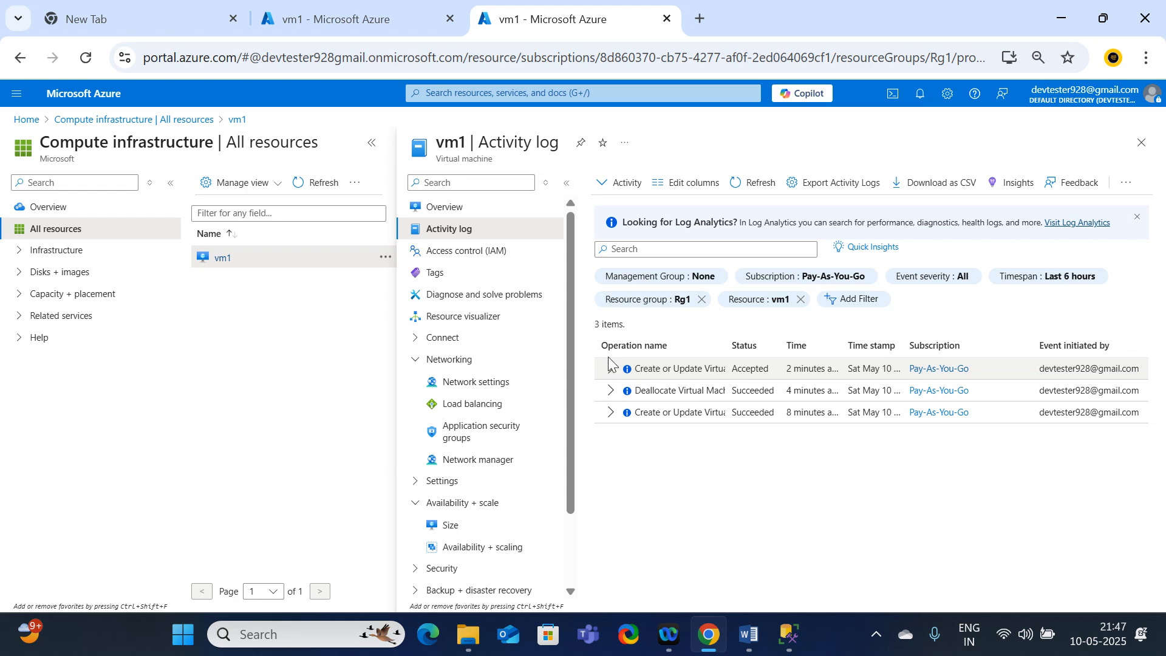
pyautogui.click(361, 14)
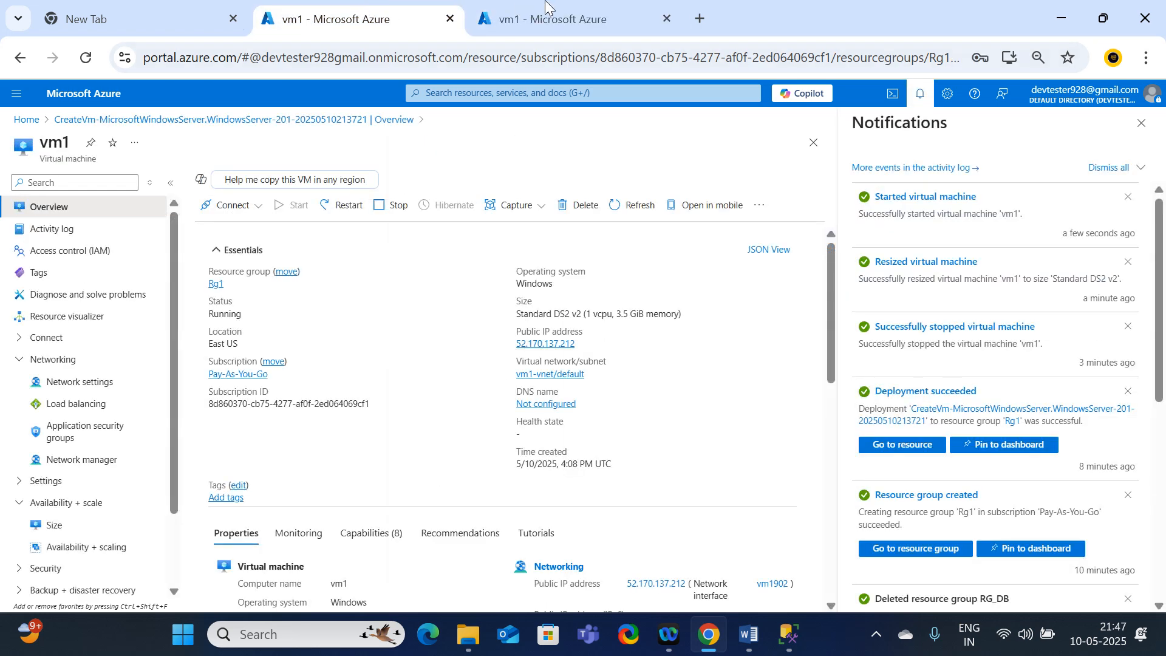
pyautogui.click(551, 15)
# Step: Go from the portal home to Monitor's Alerts page and start creating a new alert rule
pyautogui.click(26, 121)
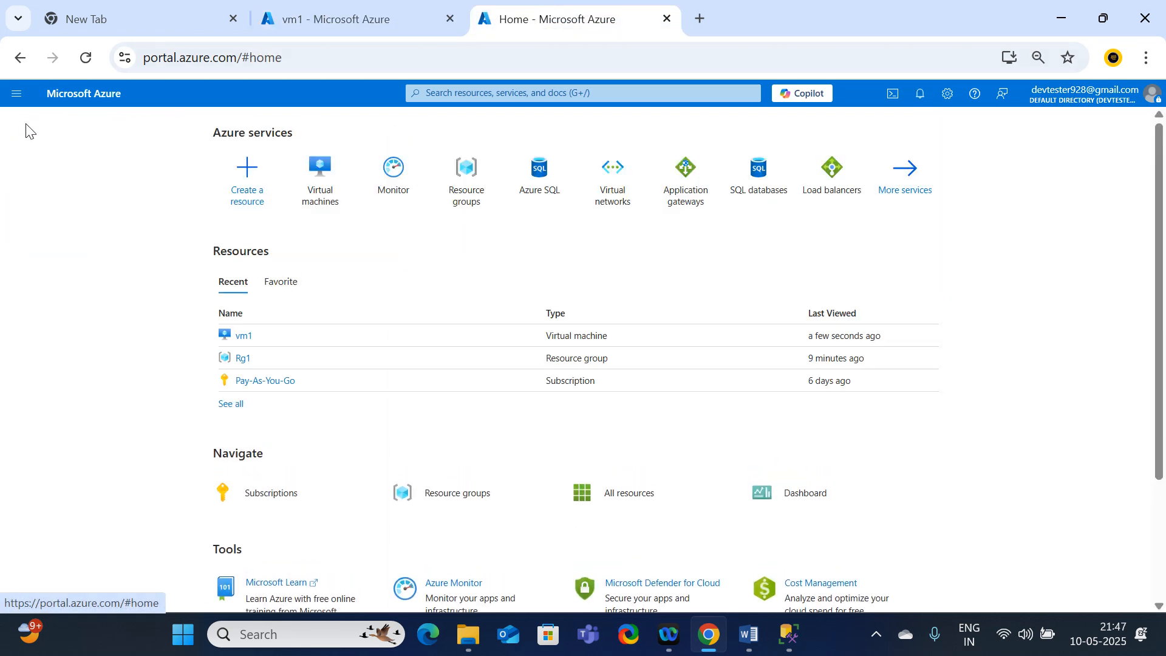
pyautogui.click(409, 195)
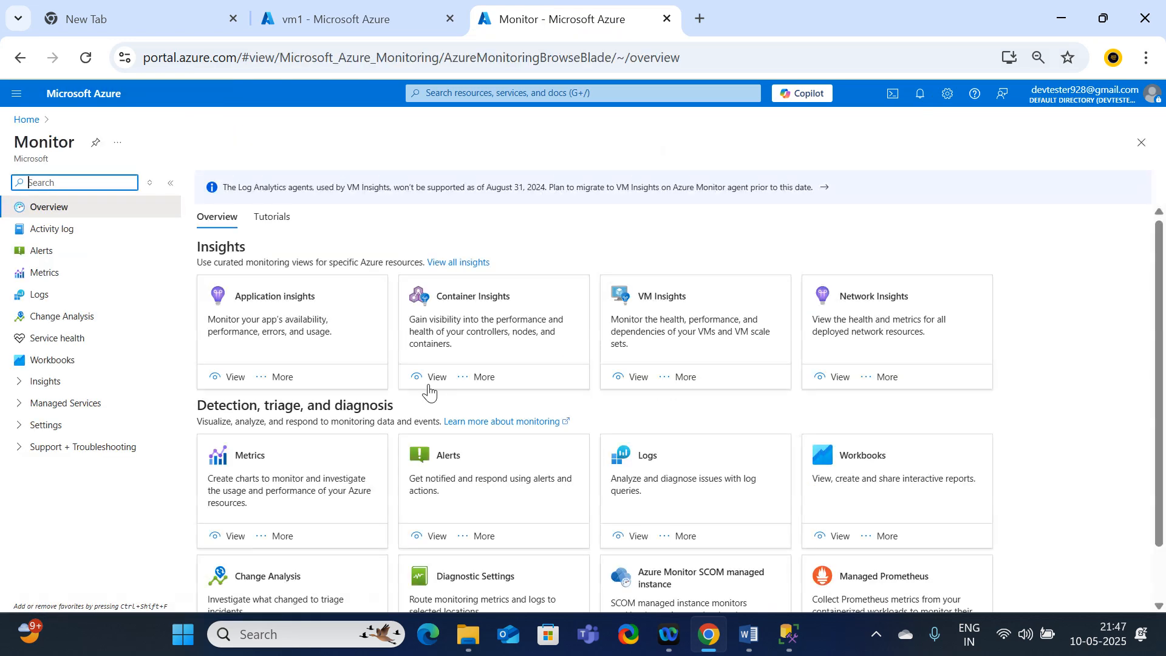
pyautogui.click(67, 259)
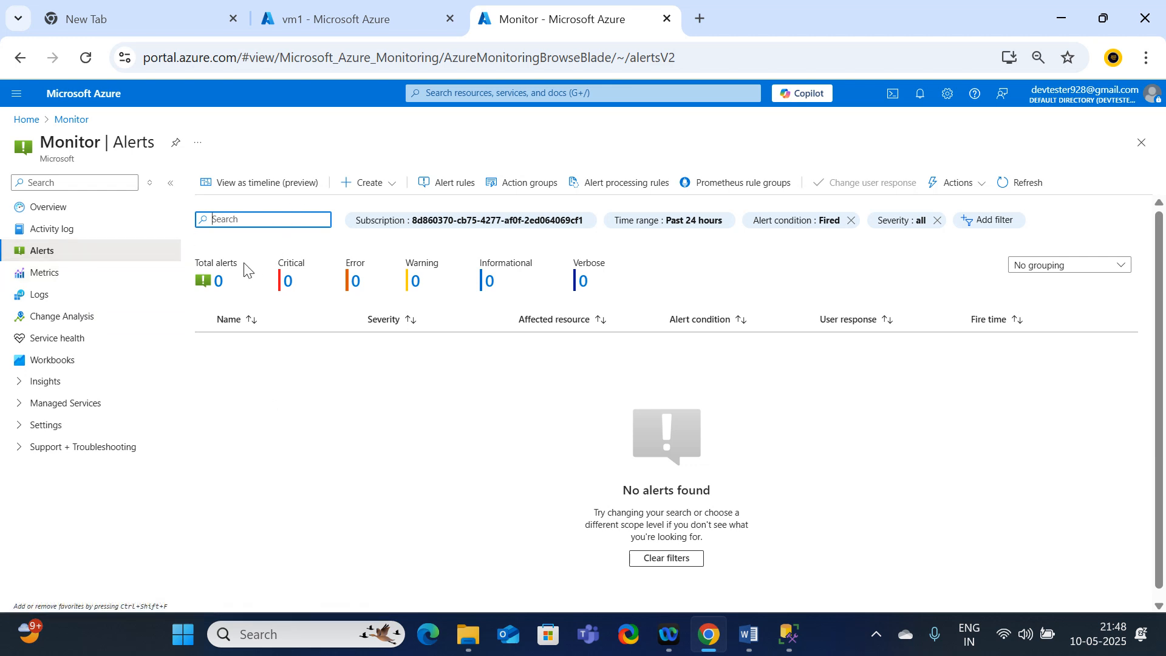
pyautogui.click(373, 188)
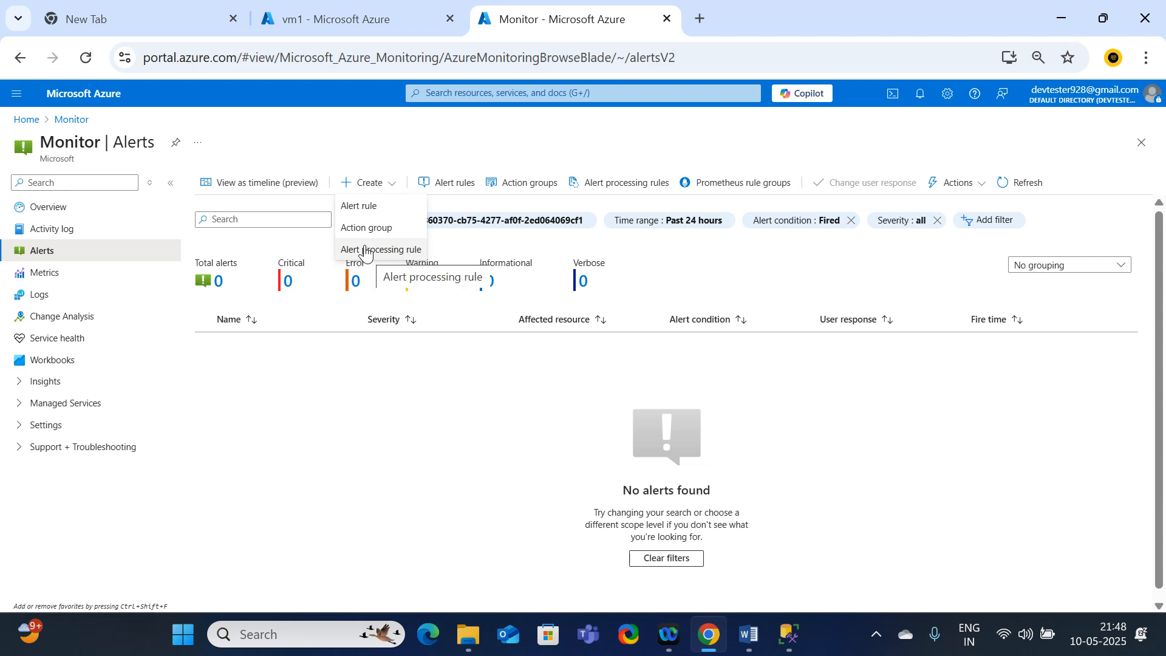
pyautogui.click(381, 211)
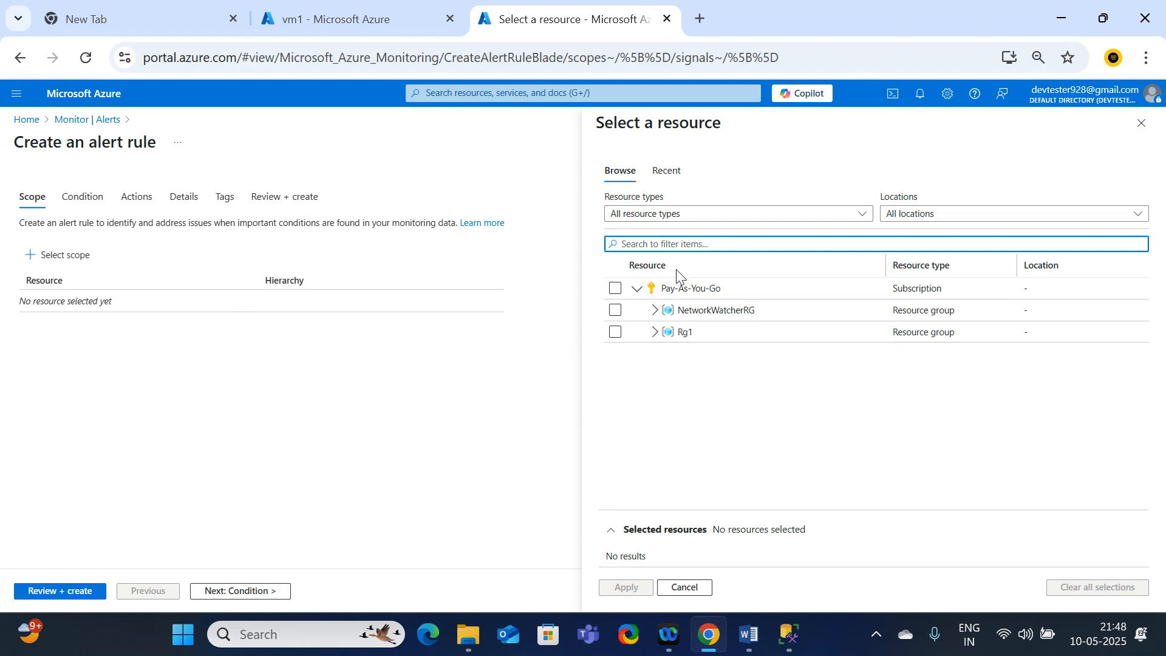
# Step: Set the alert rule's scope to the vm1 virtual machine in Rg1 and continue to the condition settings
pyautogui.click(655, 332)
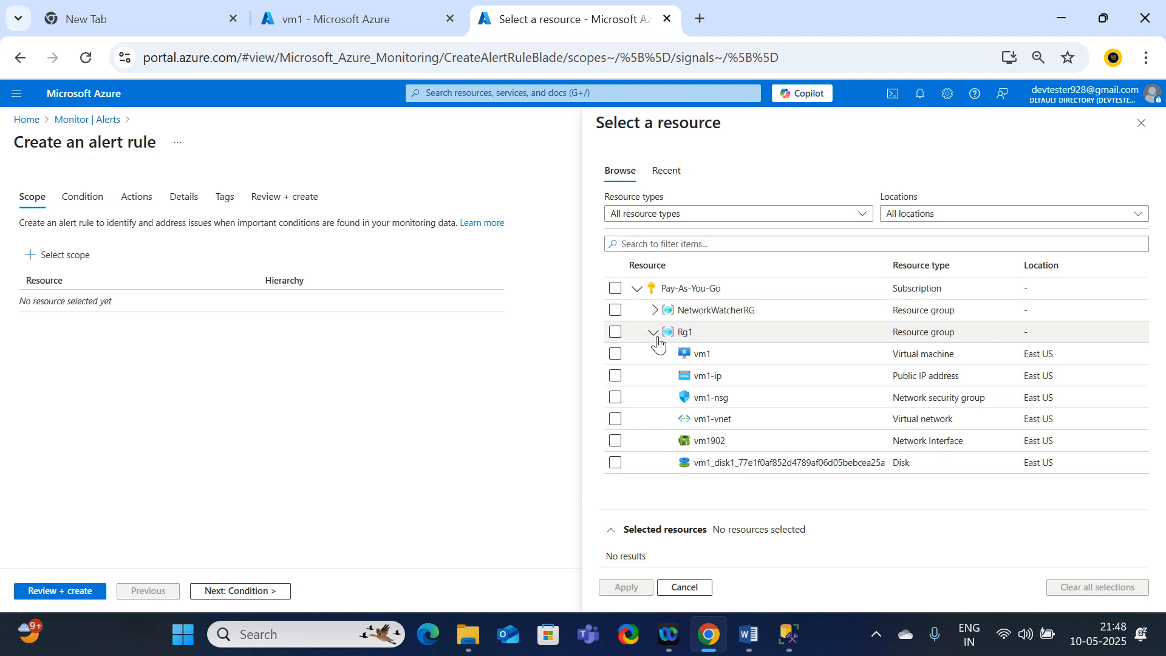
pyautogui.click(615, 354)
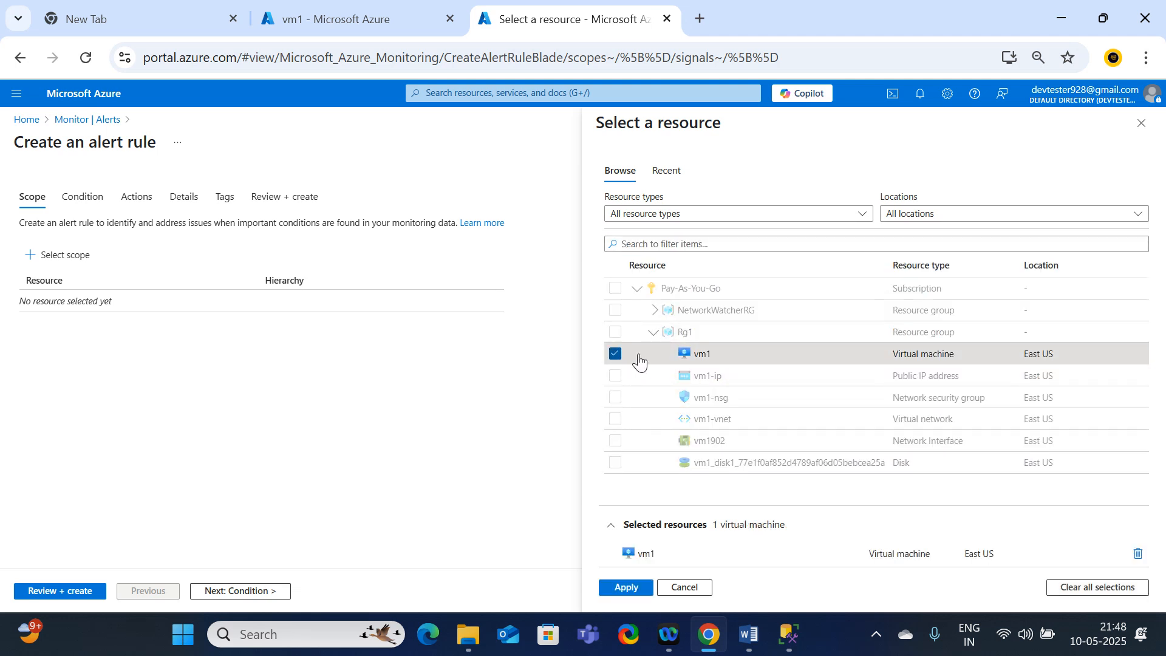
pyautogui.click(626, 588)
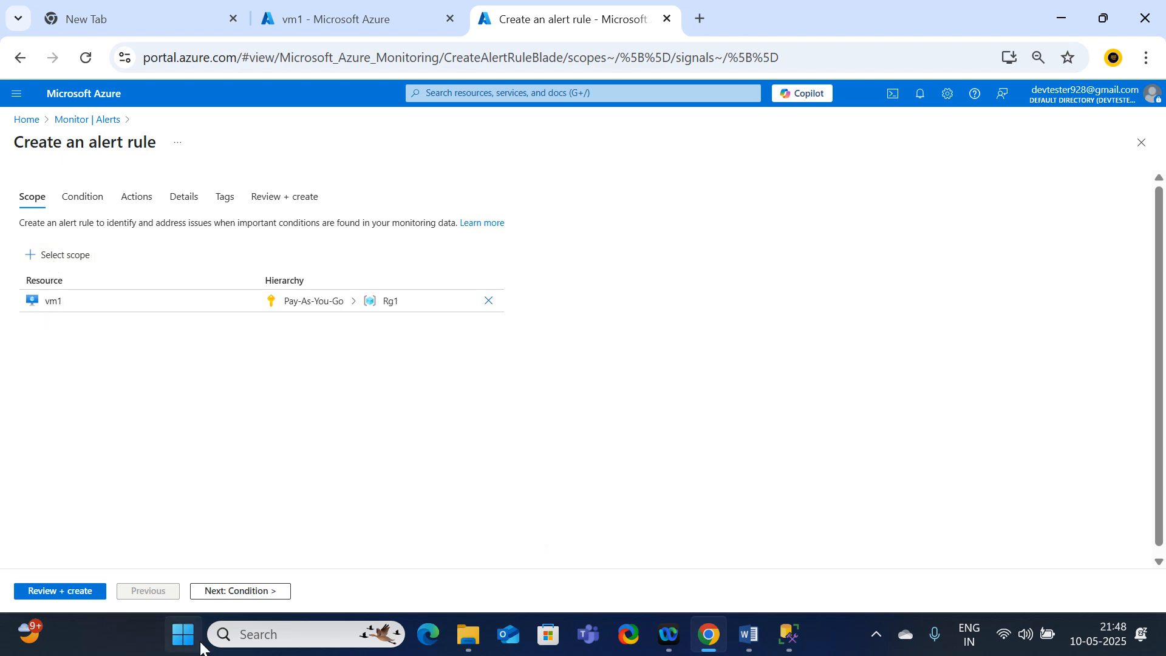
pyautogui.click(223, 593)
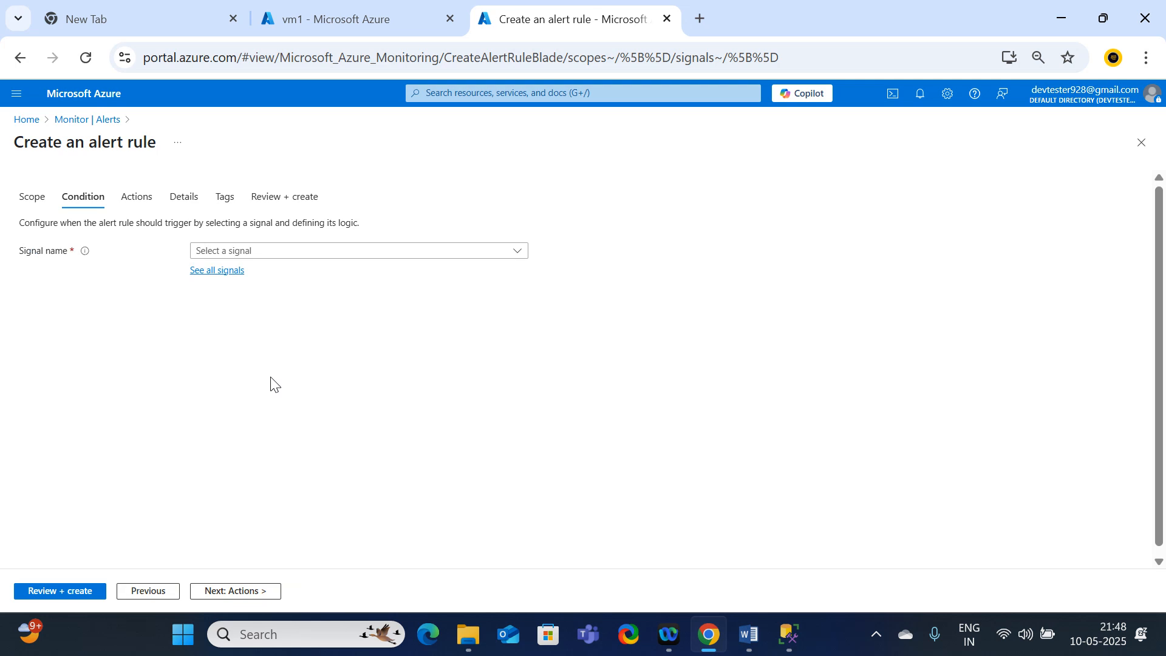
# Step: Try to list all available signals for the alert rule's condition
pyautogui.click(320, 252)
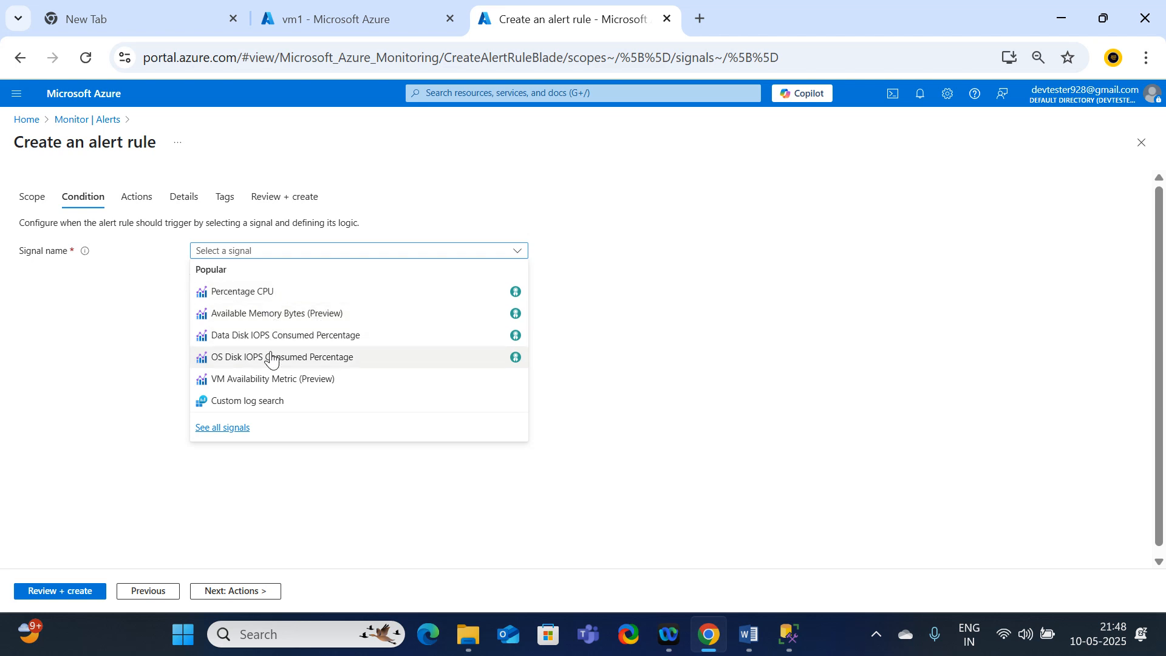
pyautogui.click(241, 251)
pyautogui.click(241, 251)
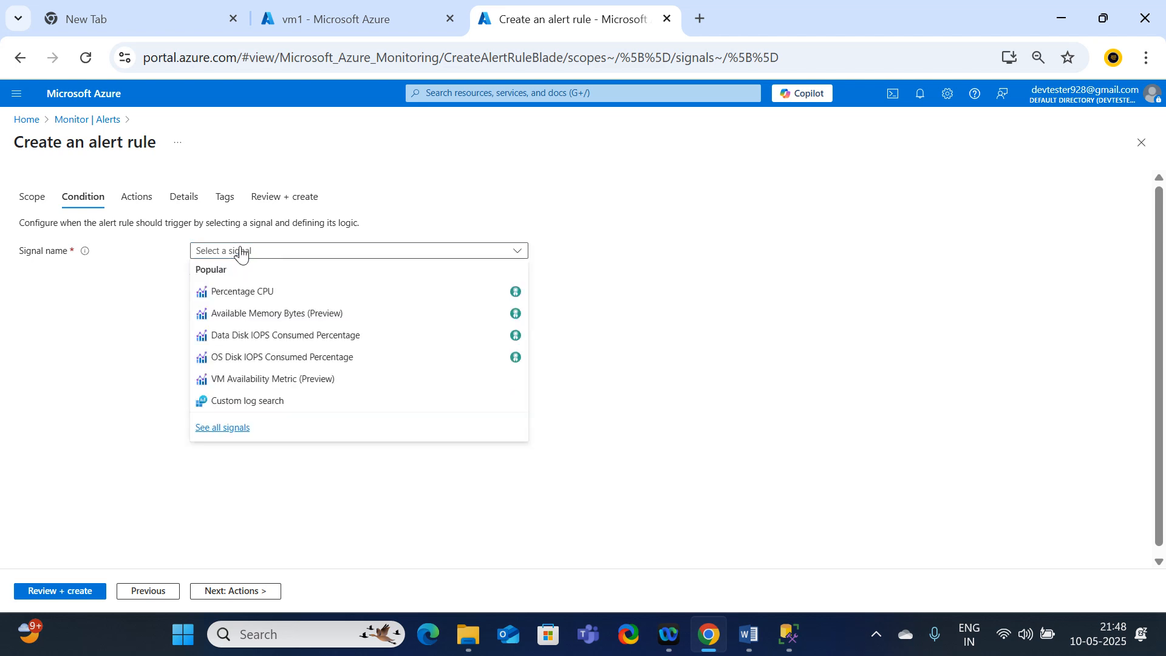
pyautogui.click(239, 431)
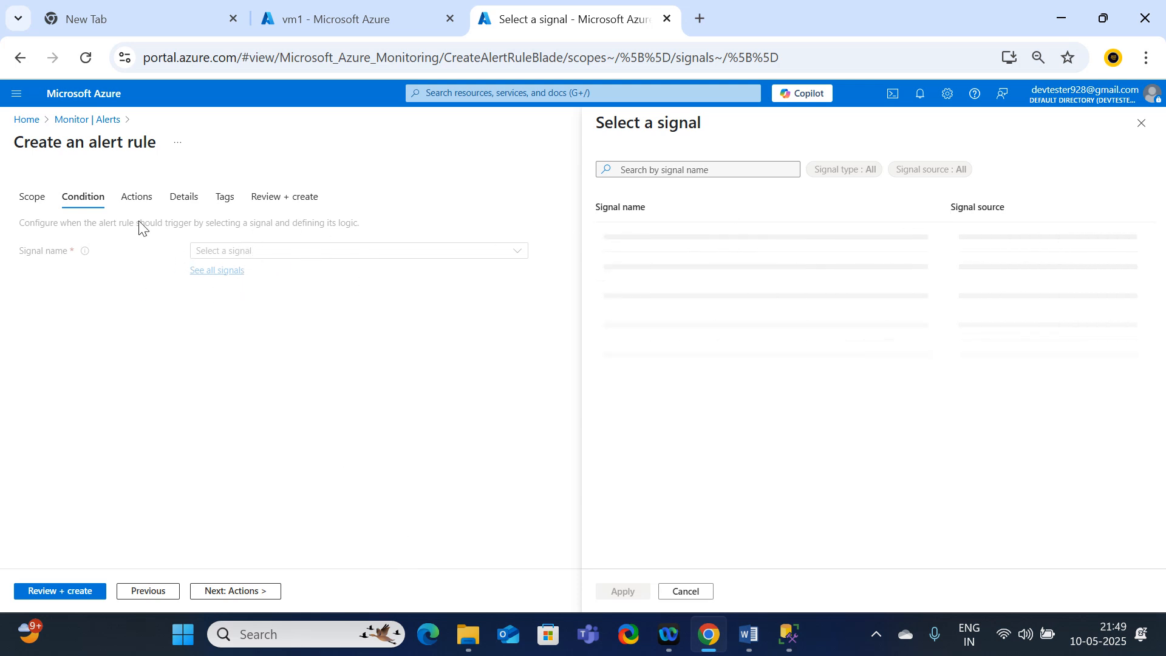
pyautogui.click(140, 198)
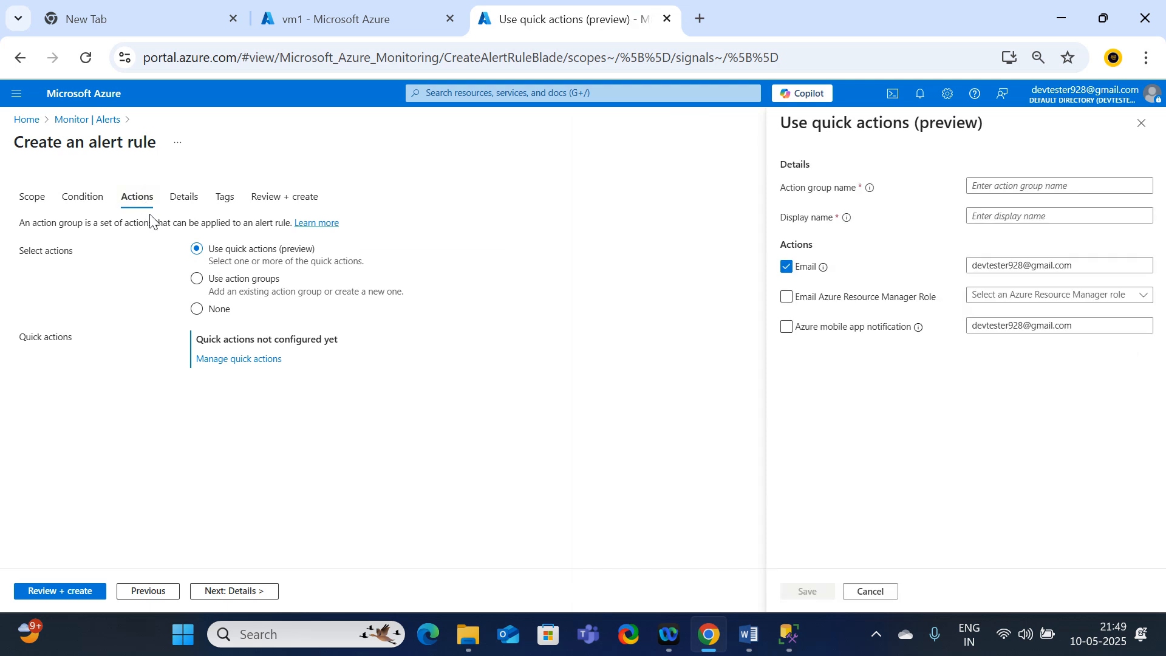
pyautogui.click(84, 198)
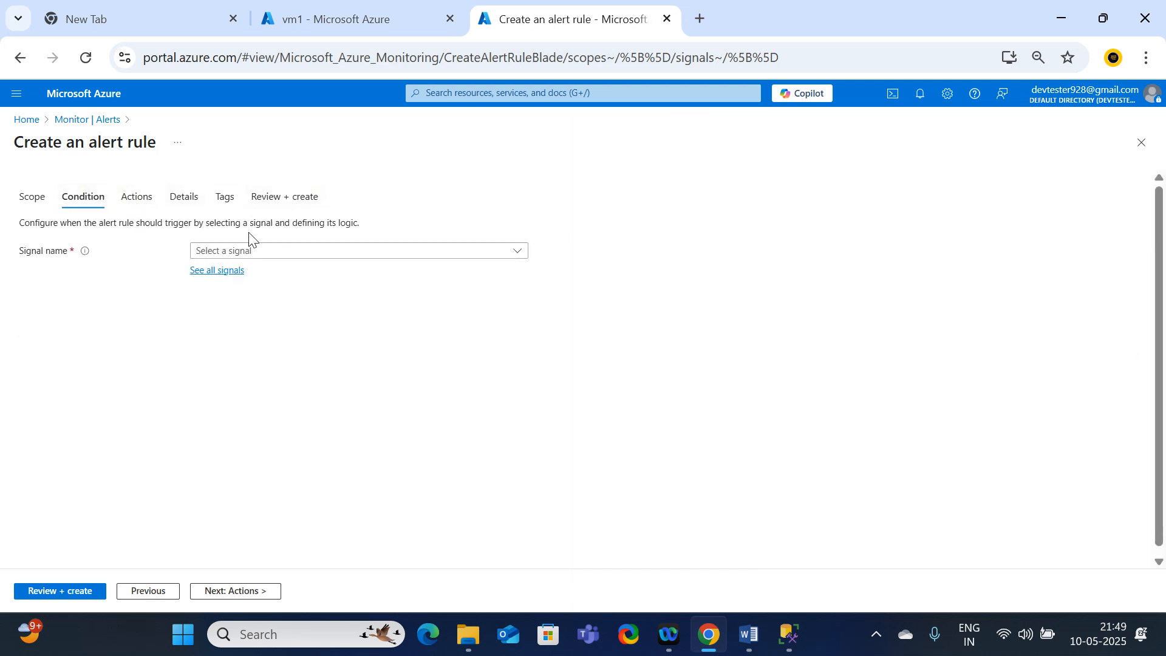
pyautogui.click(230, 251)
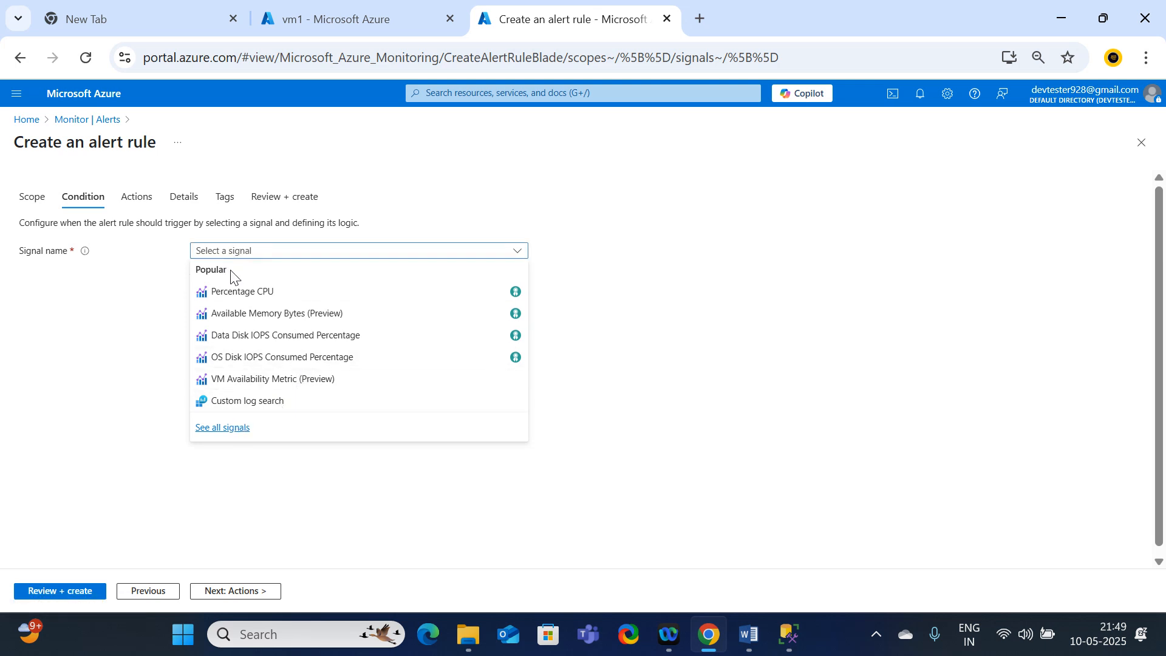
pyautogui.click(231, 428)
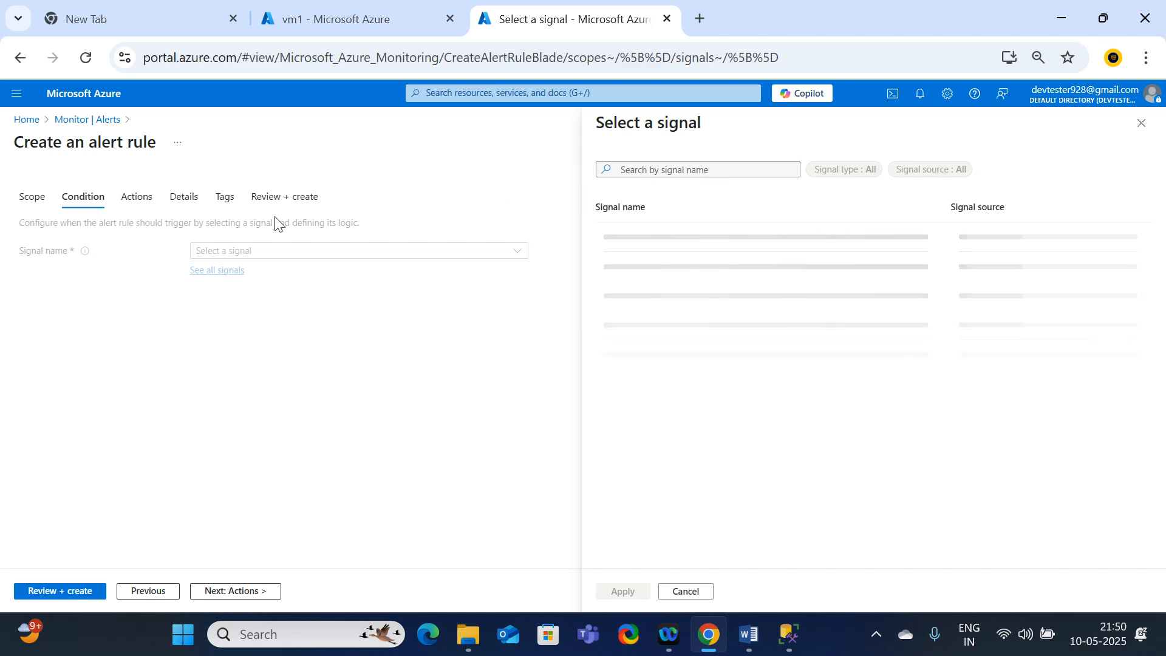
pyautogui.click(1141, 124)
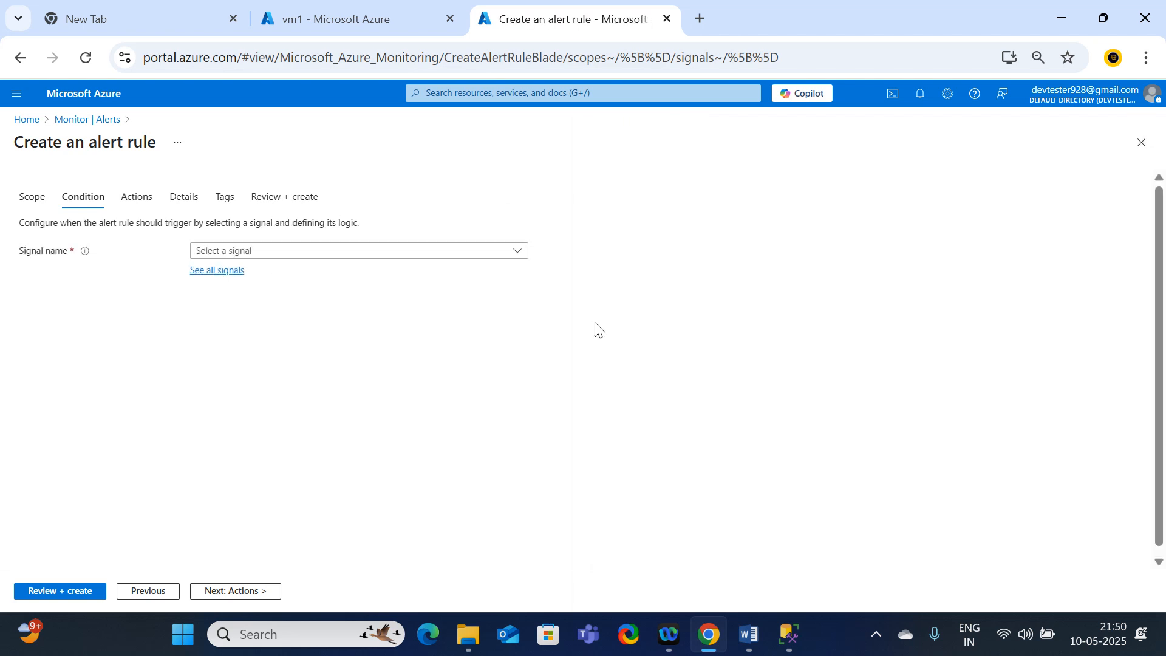
# Step: Choose Percentage CPU as the condition signal, review its evaluation settings without changing them, and continue to the rule's actions
pyautogui.click(239, 254)
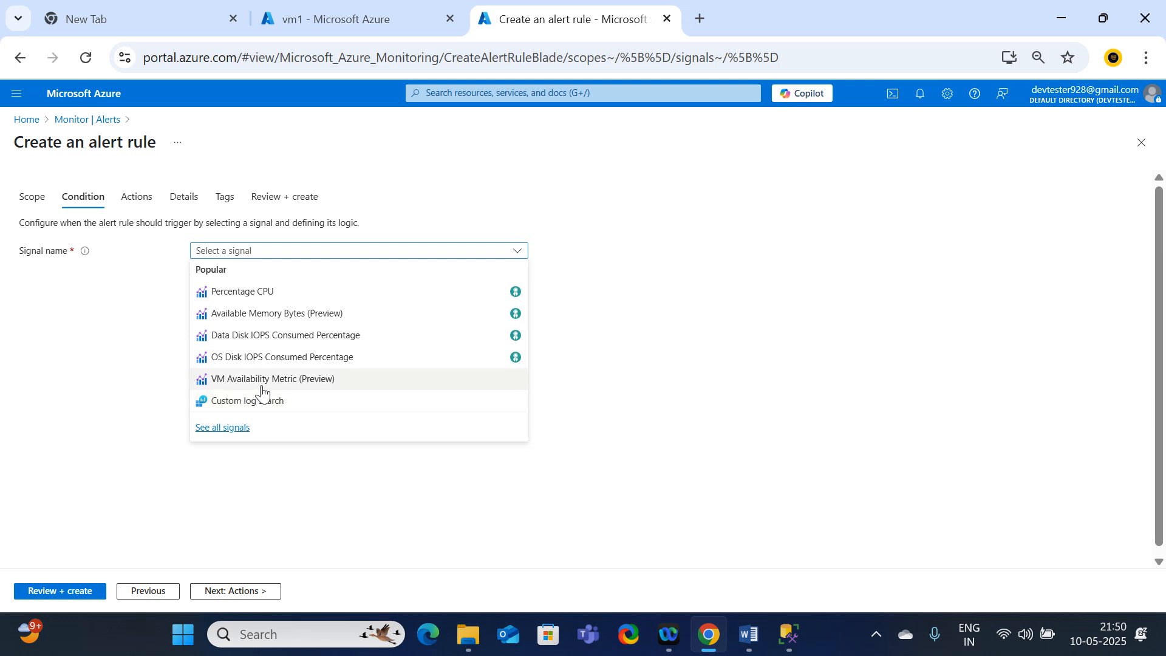
pyautogui.click(252, 297)
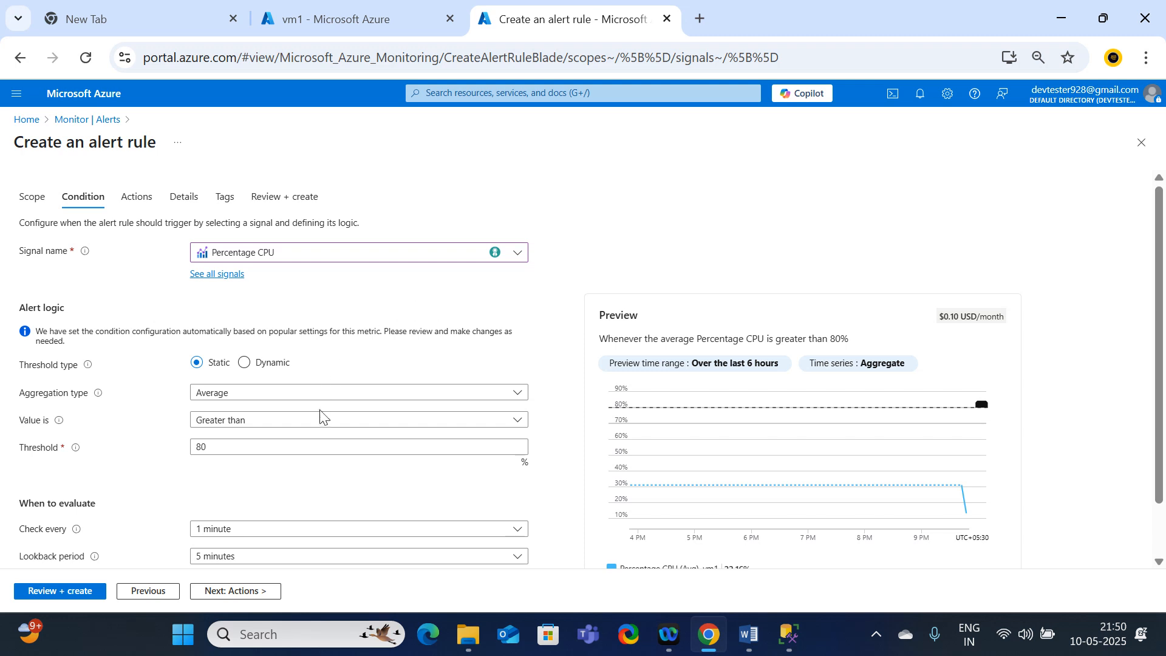
pyautogui.scroll(-1, 310, 414)
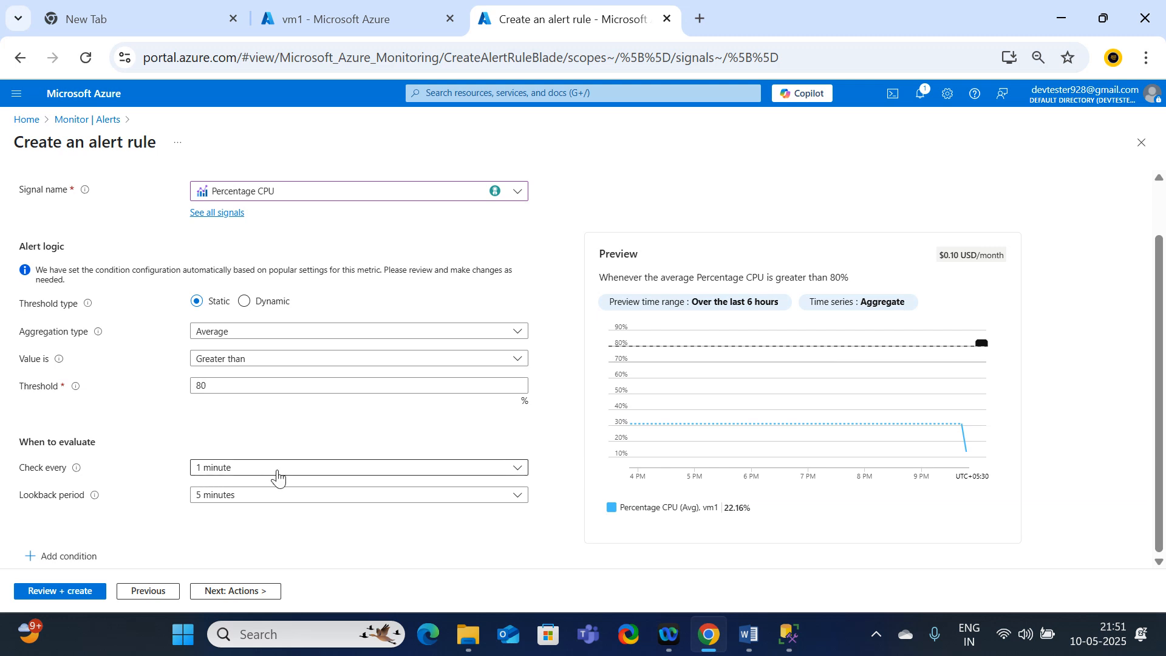
pyautogui.click(228, 472)
pyautogui.click(90, 533)
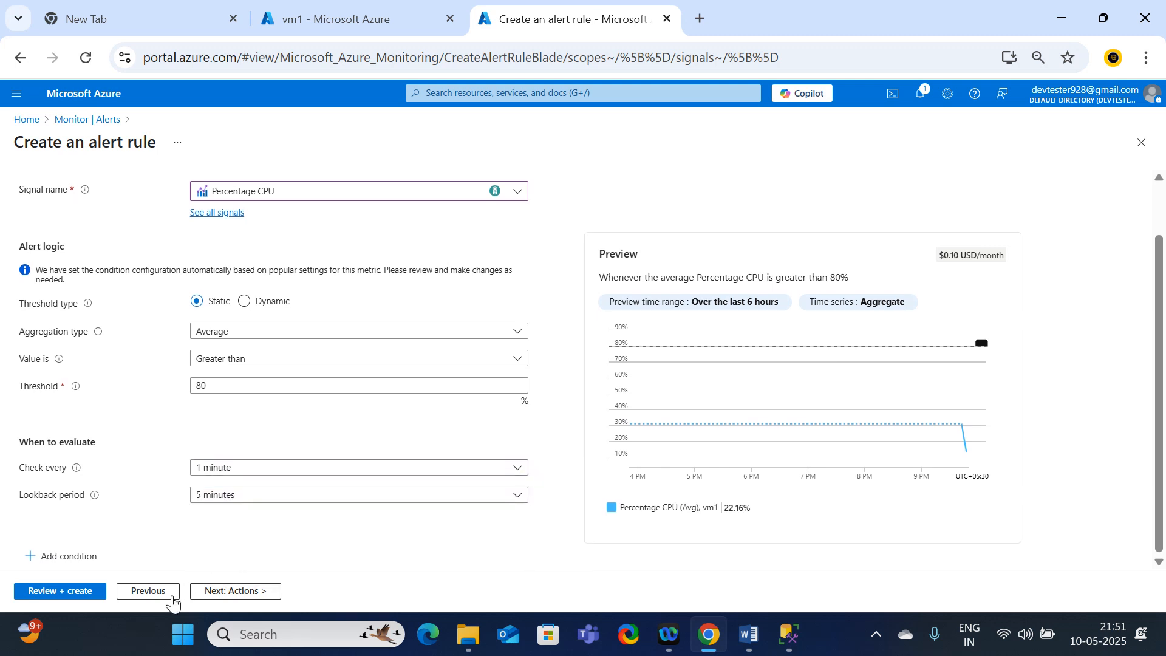
pyautogui.click(261, 592)
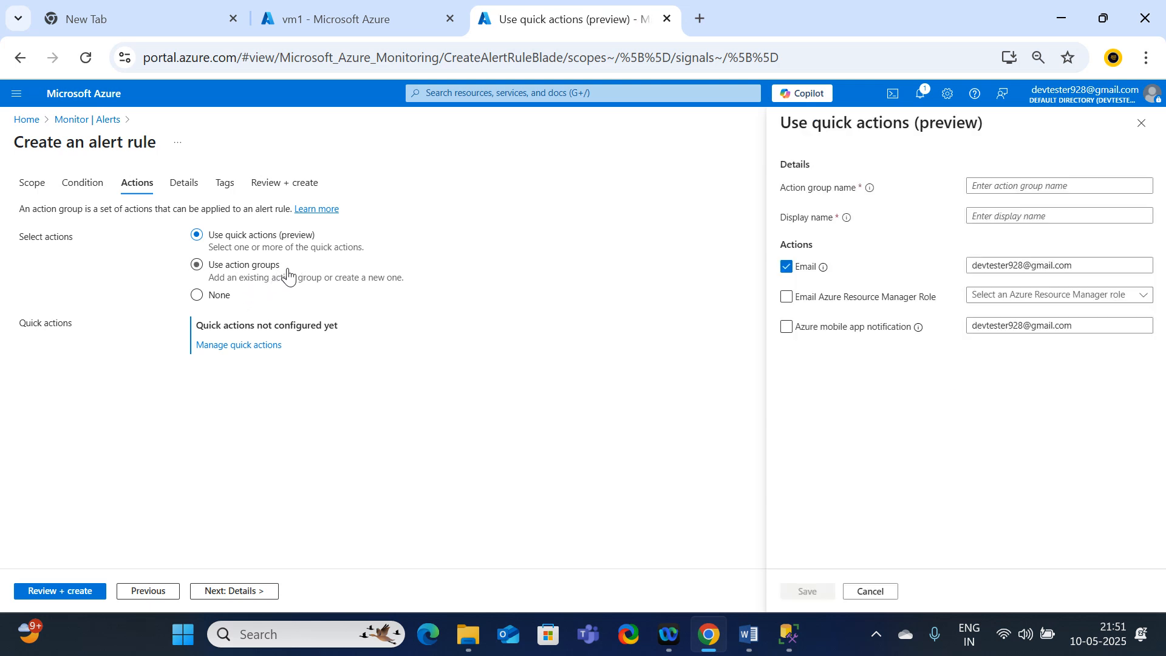
# Step: Switch the alert rule to action groups and start a new action group in resource group Rg1
pyautogui.click(237, 283)
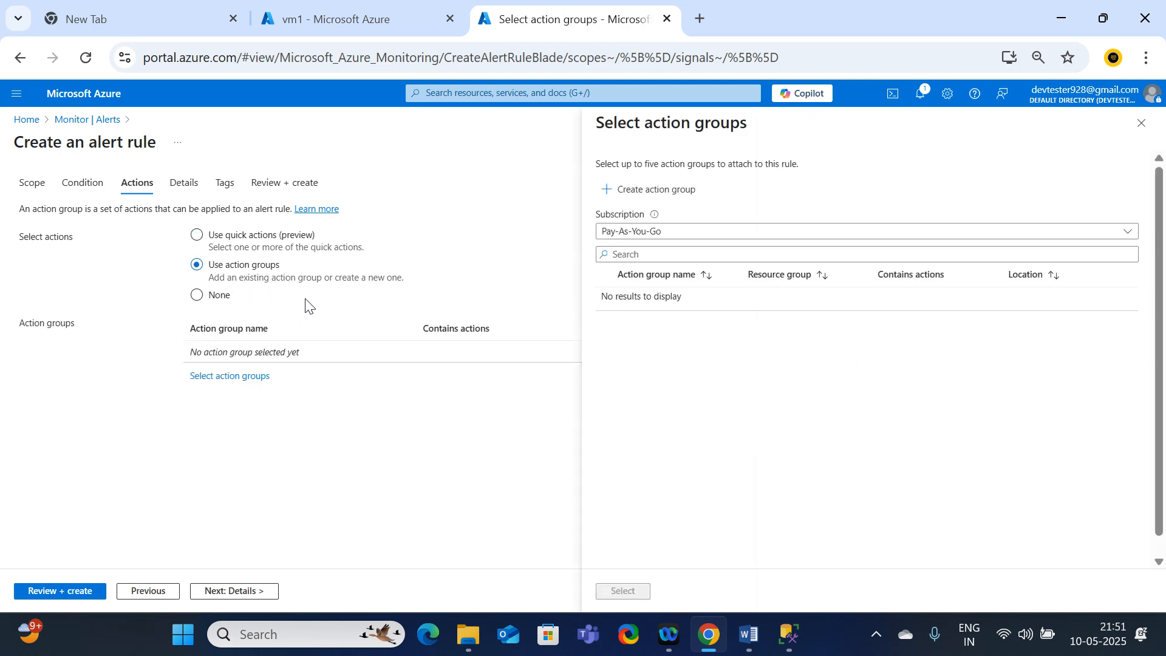
pyautogui.click(652, 195)
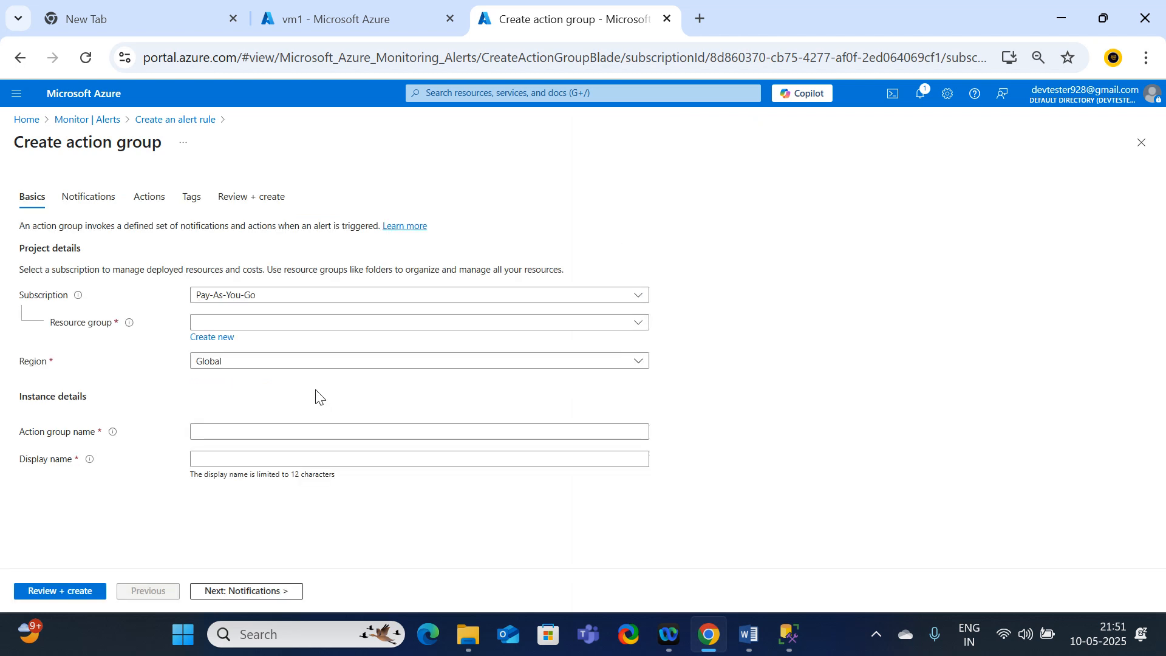
pyautogui.click(269, 326)
pyautogui.click(205, 393)
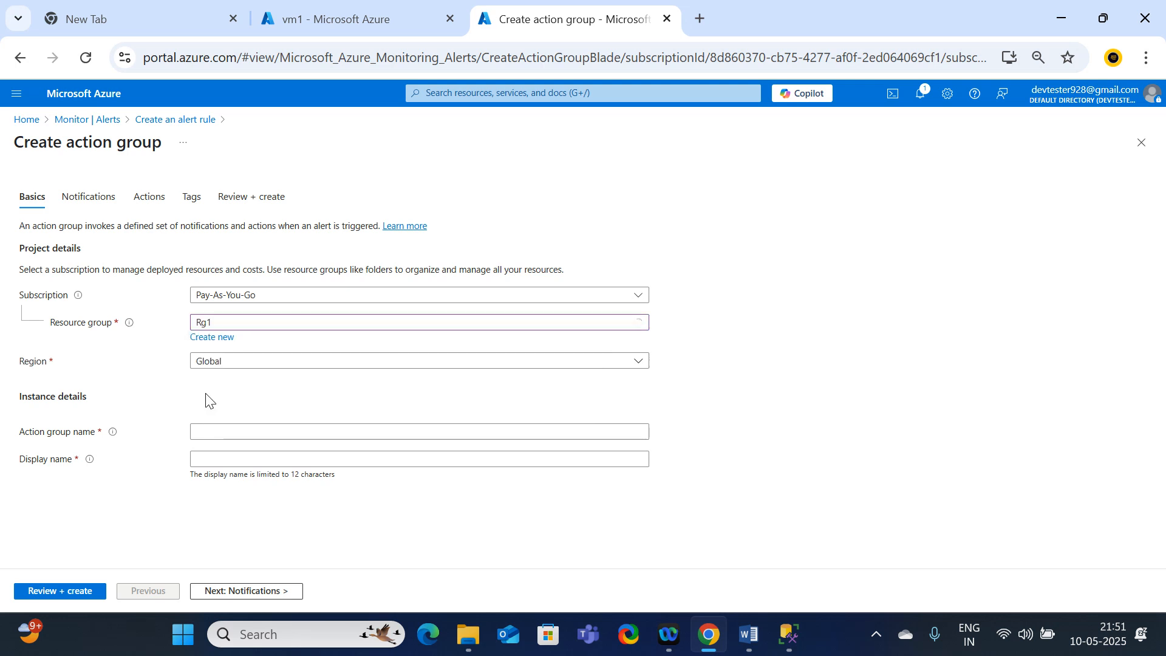
# Step: Set both the action group name and the display name to NOCteam, and continue to its notification settings
pyautogui.click(216, 436)
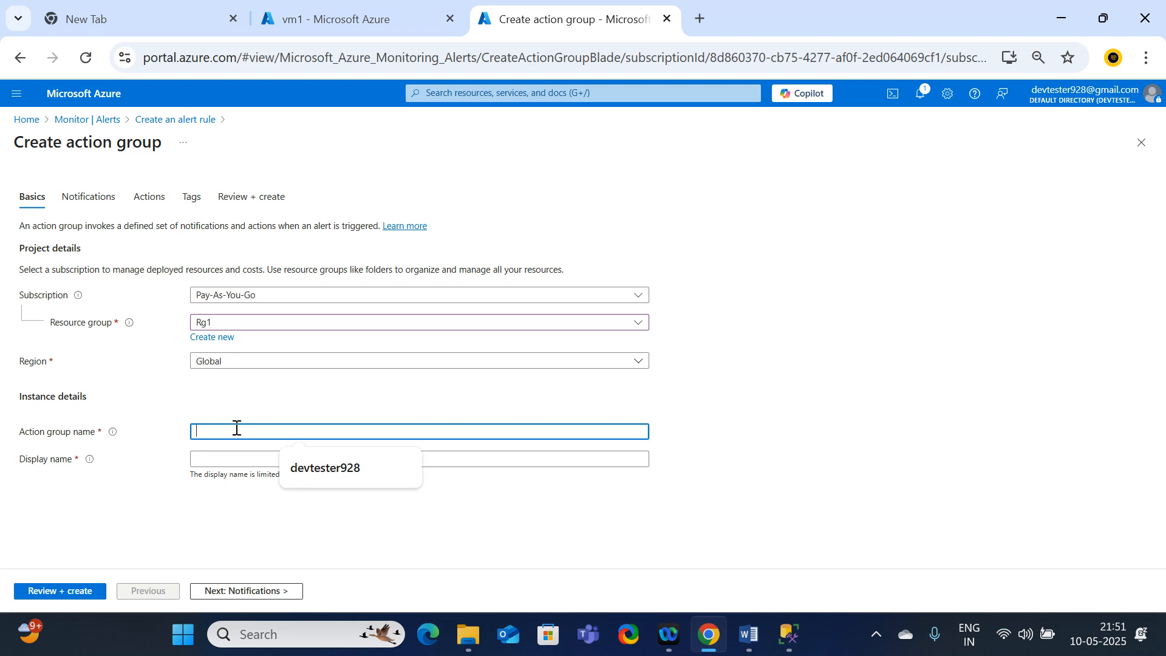
pyautogui.write('NOC')
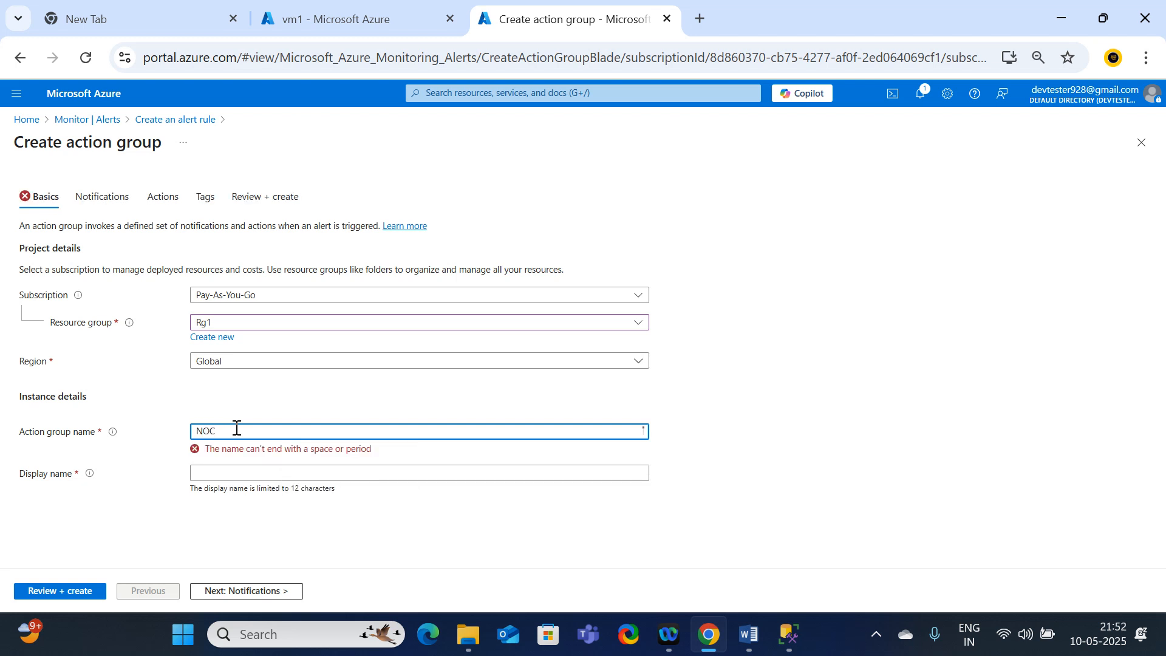
pyautogui.press('BackSpace')
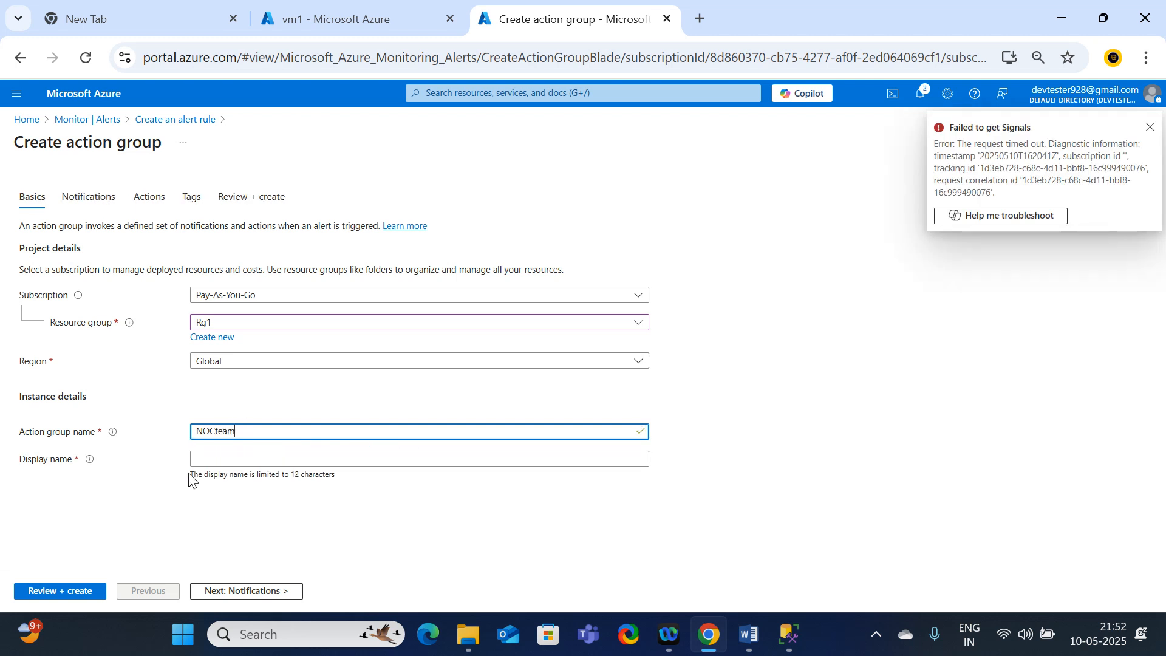
pyautogui.click(221, 461)
pyautogui.moveTo(247, 432); pyautogui.dragTo(188, 442)
pyautogui.hotkey('ctrl', 'c')
pyautogui.click(229, 458)
pyautogui.hotkey('ctrl', 'v')
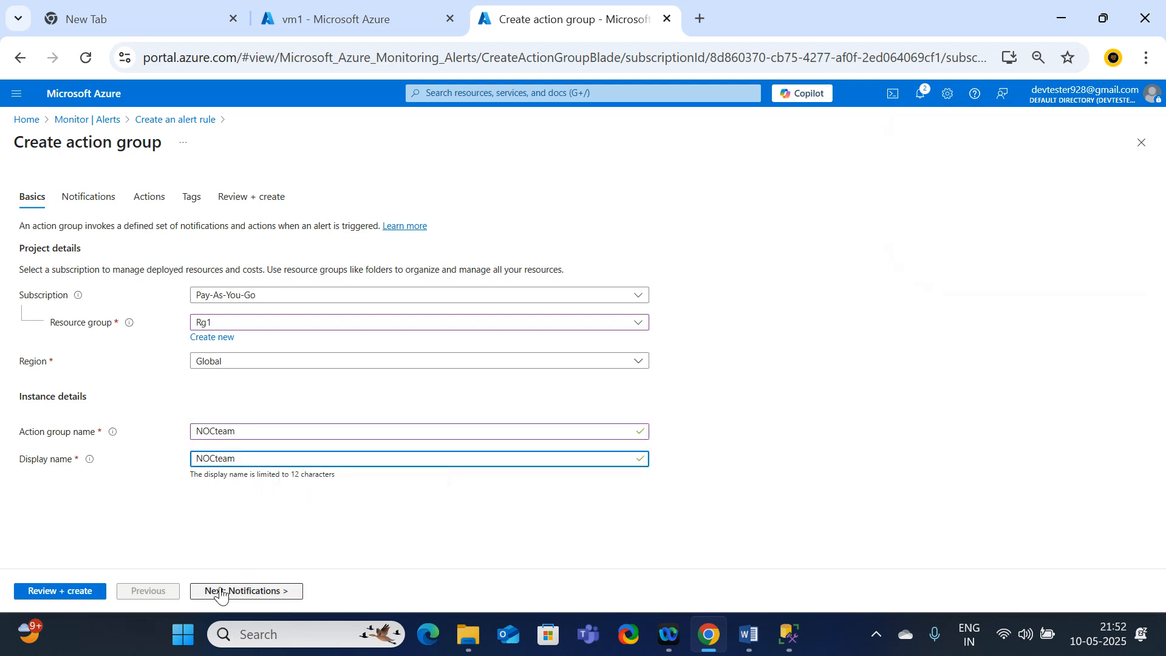
pyautogui.click(254, 596)
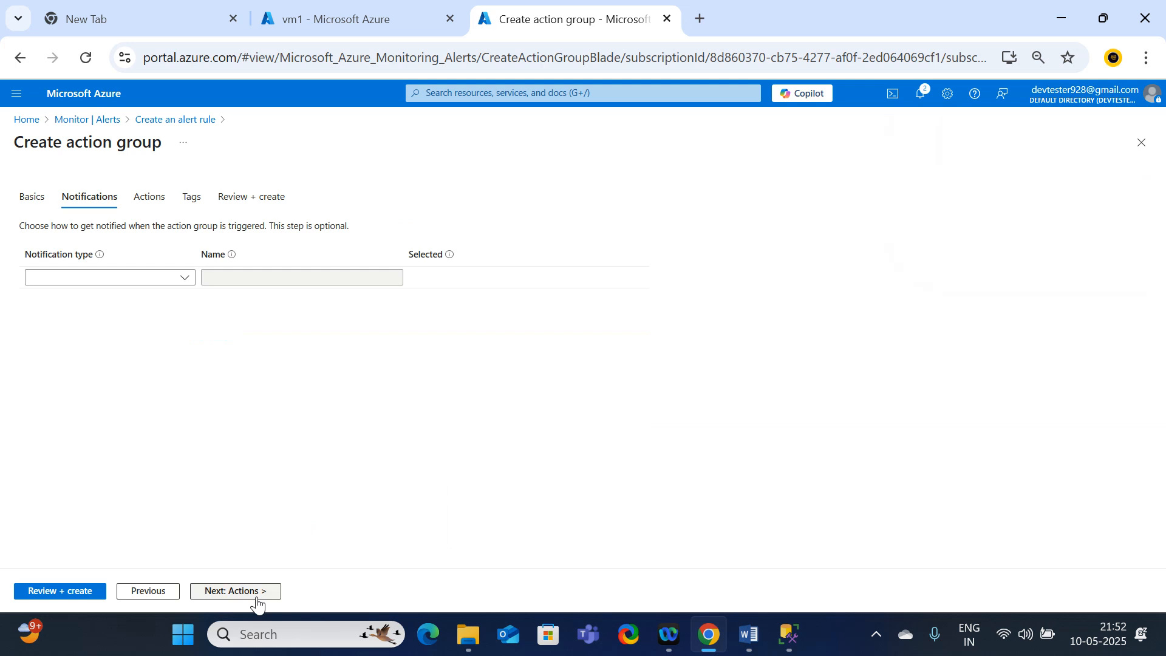
# Step: Add an Email/SMS message/Push/Voice notification and enter the recipient's e-mail address as its name
pyautogui.click(175, 282)
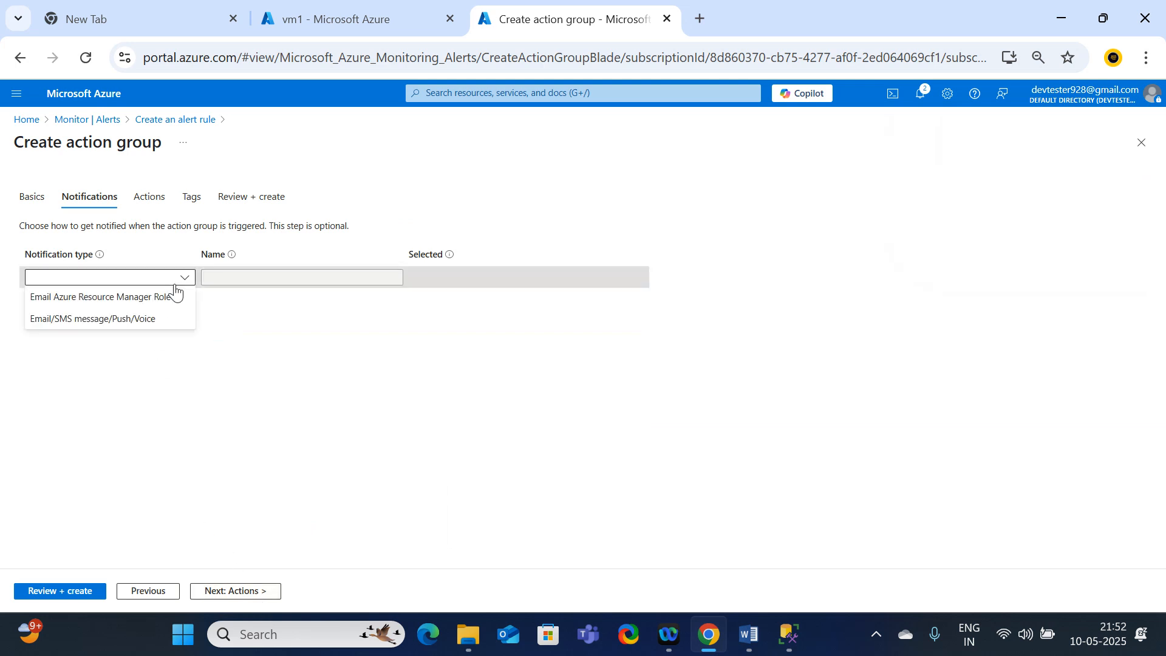
pyautogui.click(80, 326)
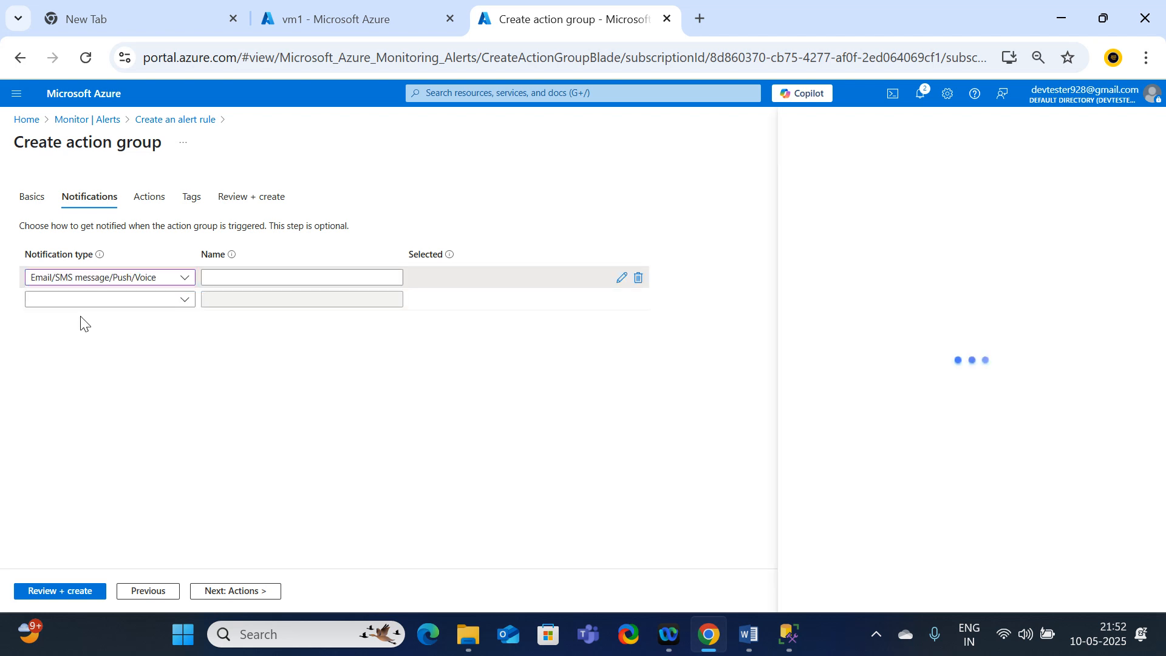
pyautogui.click(220, 276)
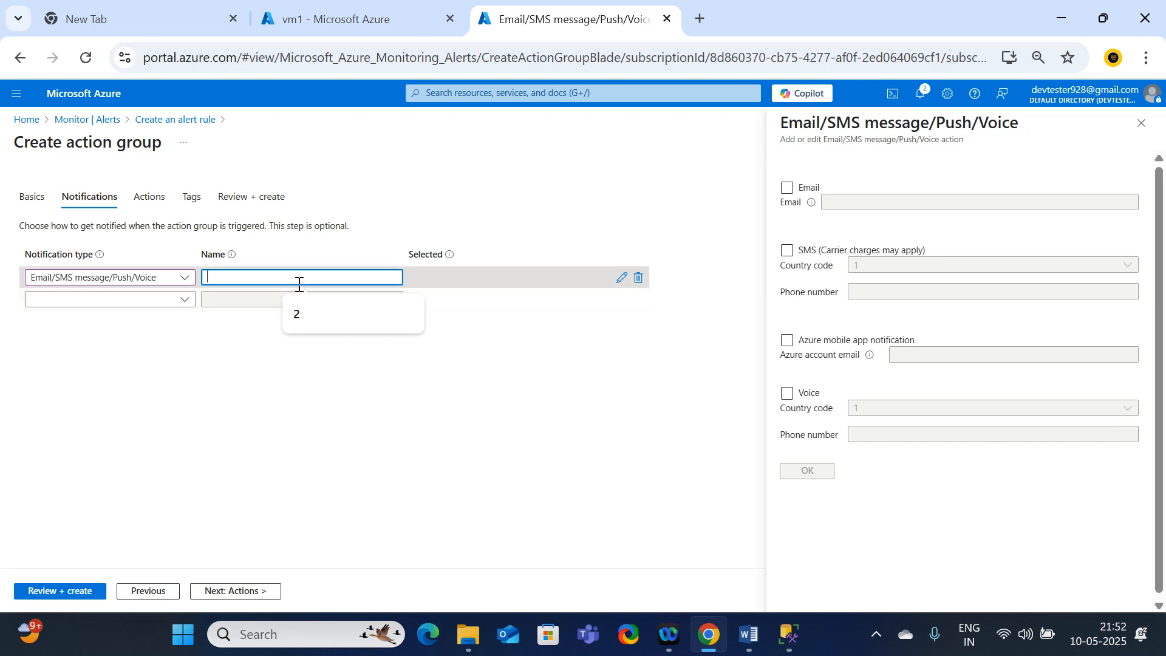
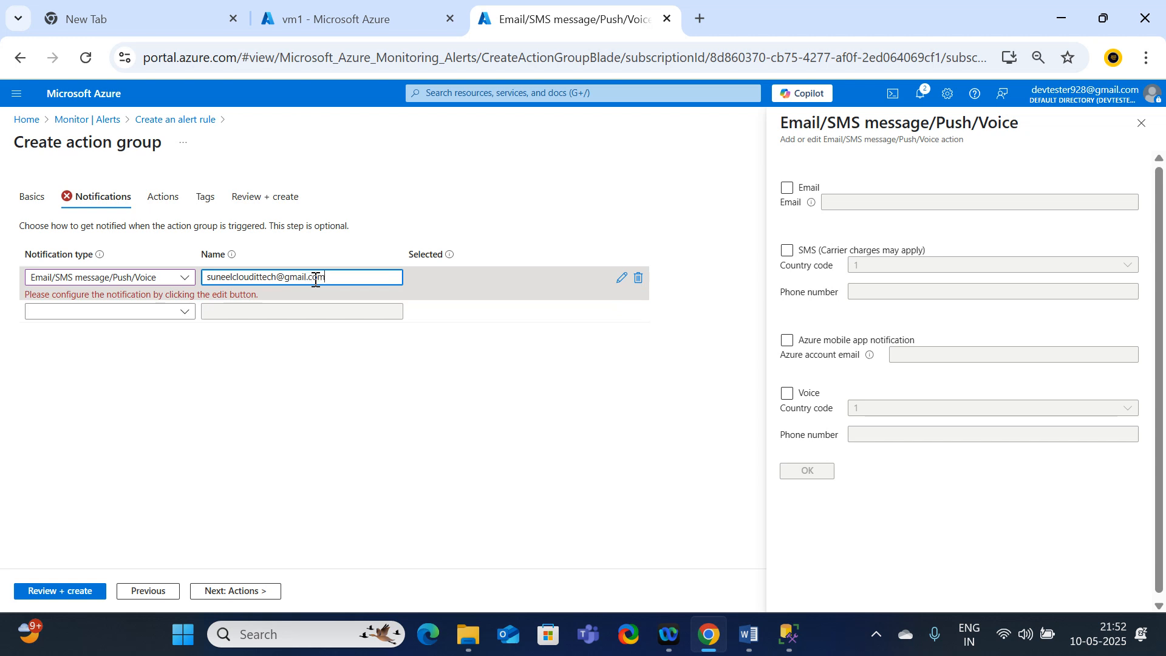
pyautogui.click(327, 410)
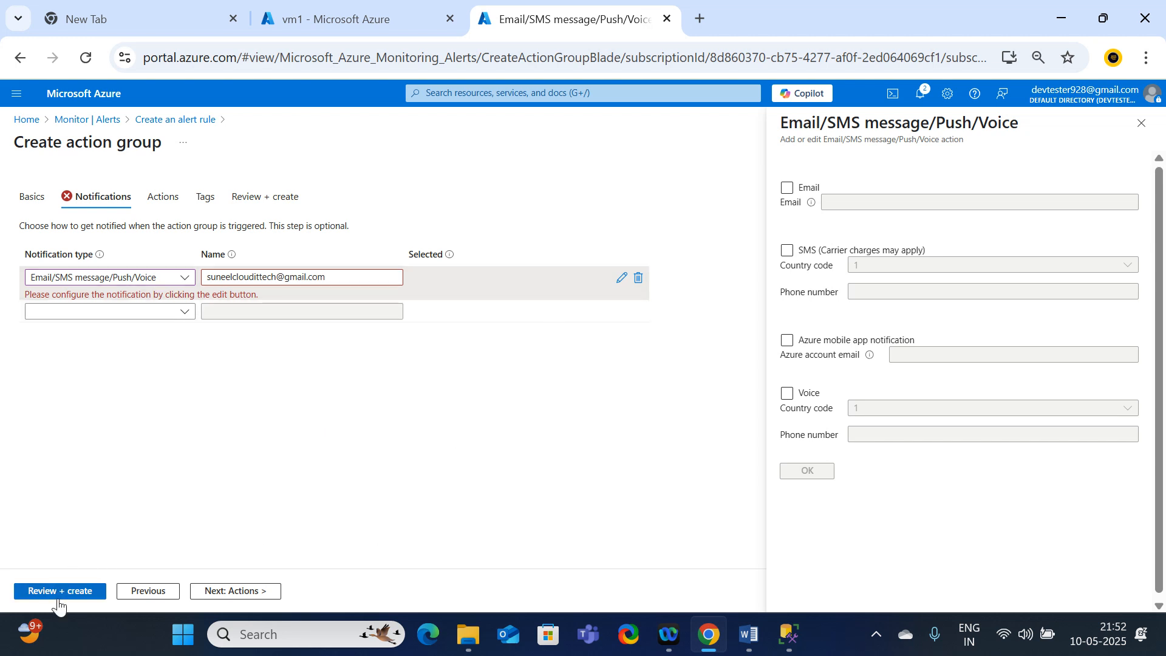
# Step: Examine the action types available to the action group without selecting one, and check the group's review summary
pyautogui.click(235, 592)
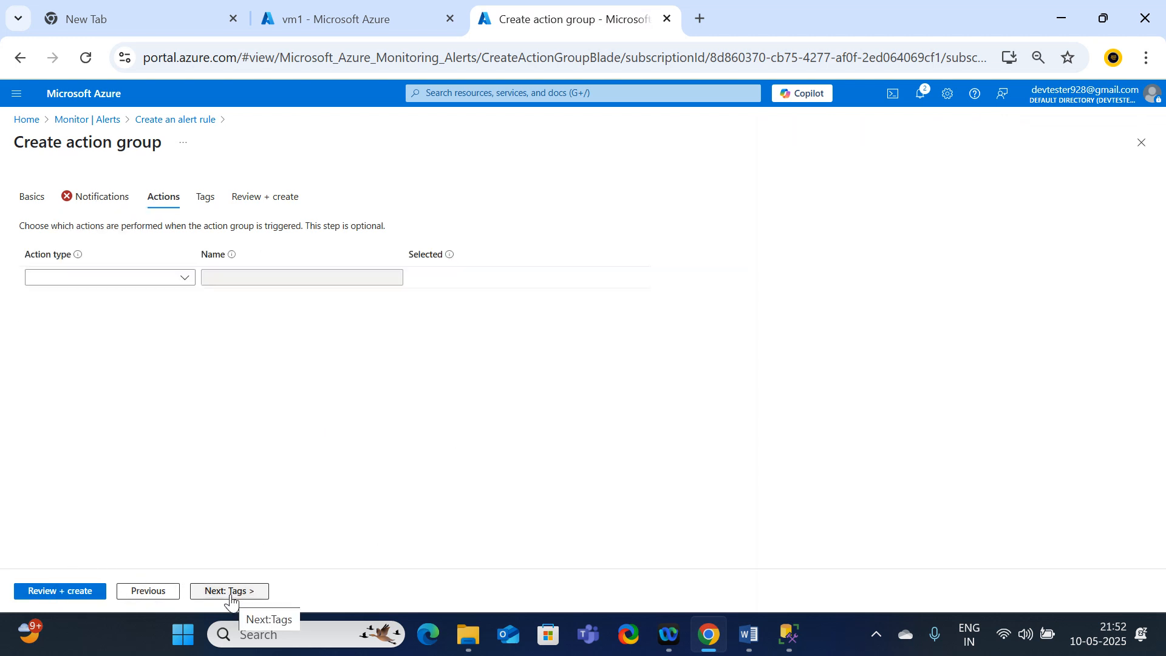
pyautogui.click(123, 279)
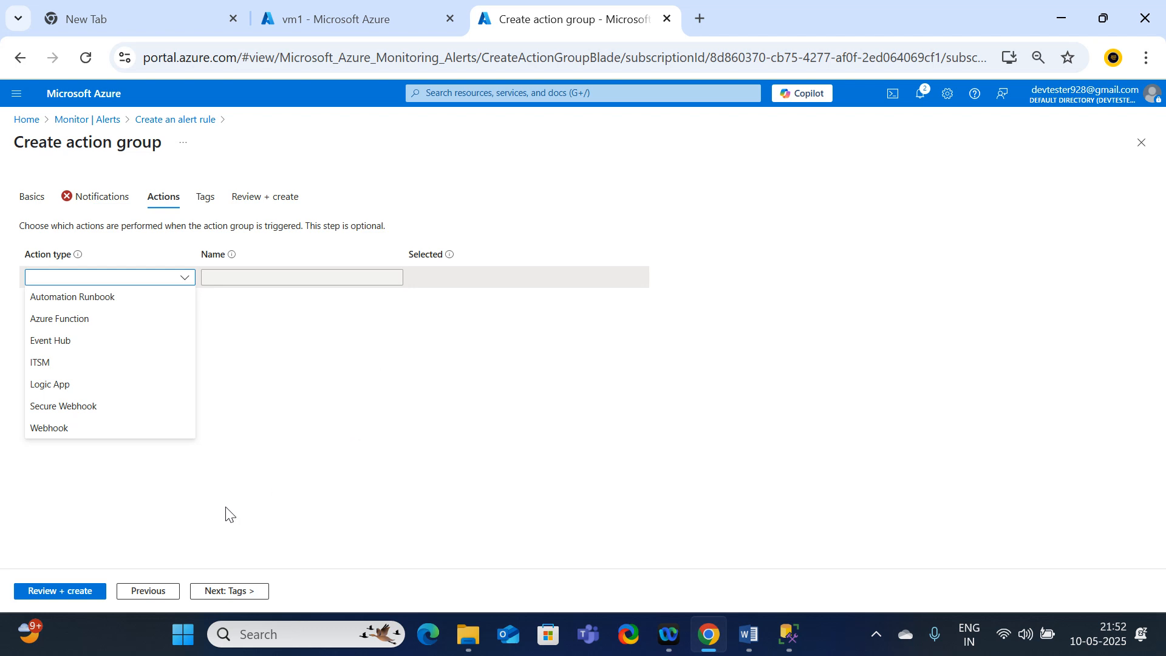
pyautogui.click(243, 429)
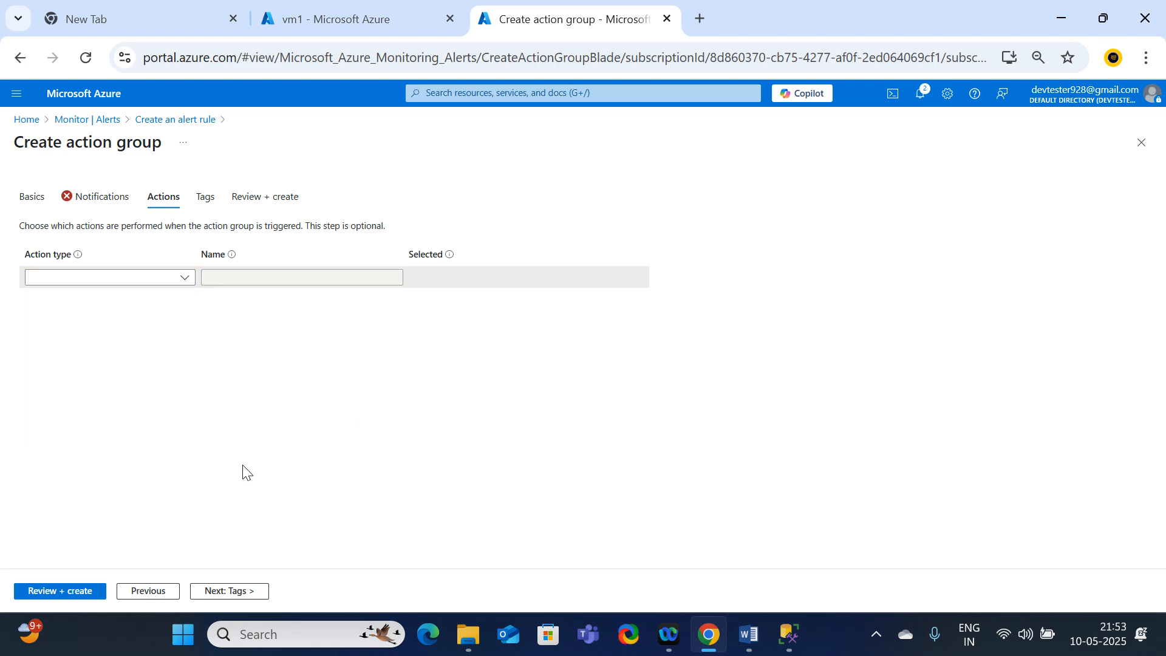
pyautogui.click(79, 280)
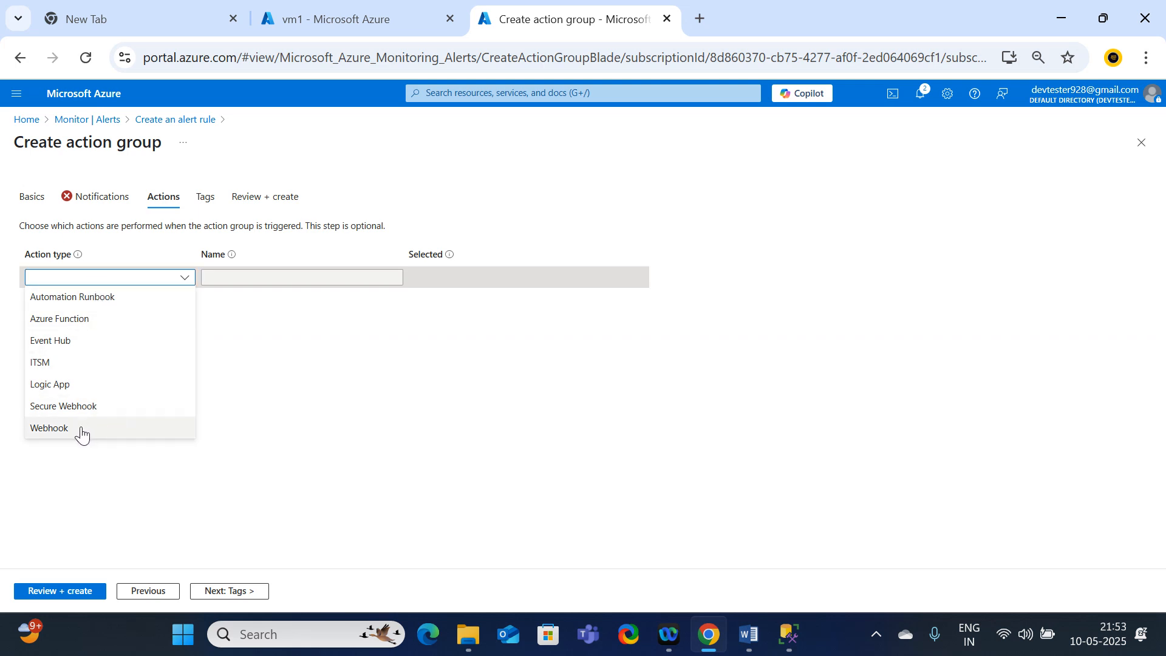
pyautogui.click(468, 428)
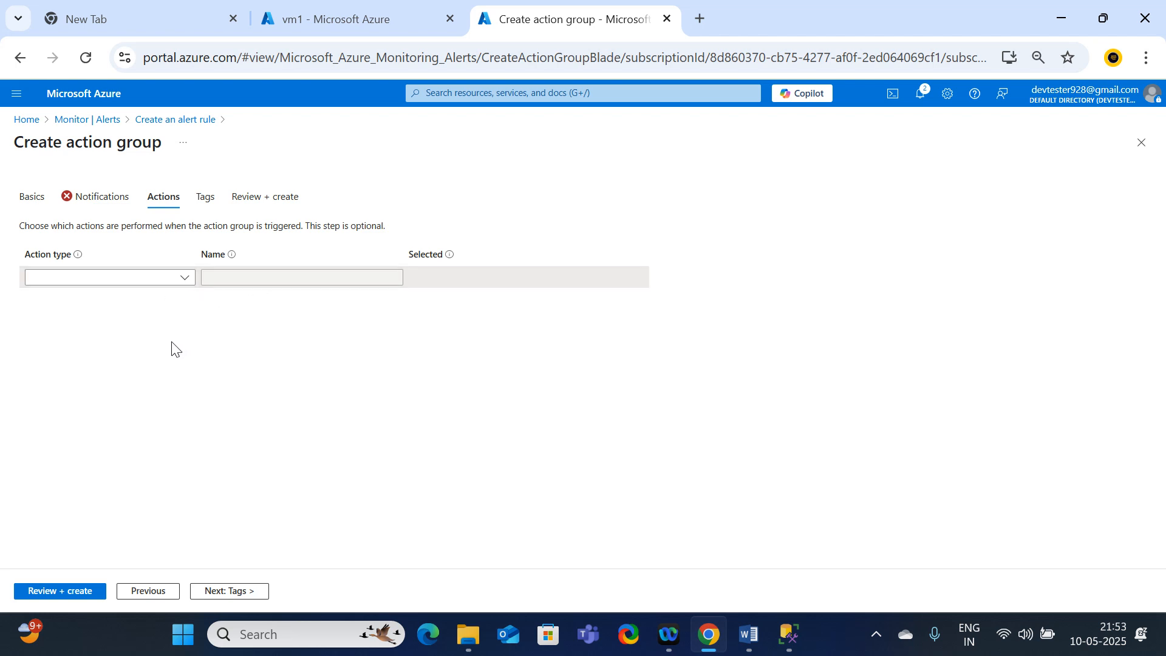
pyautogui.click(72, 592)
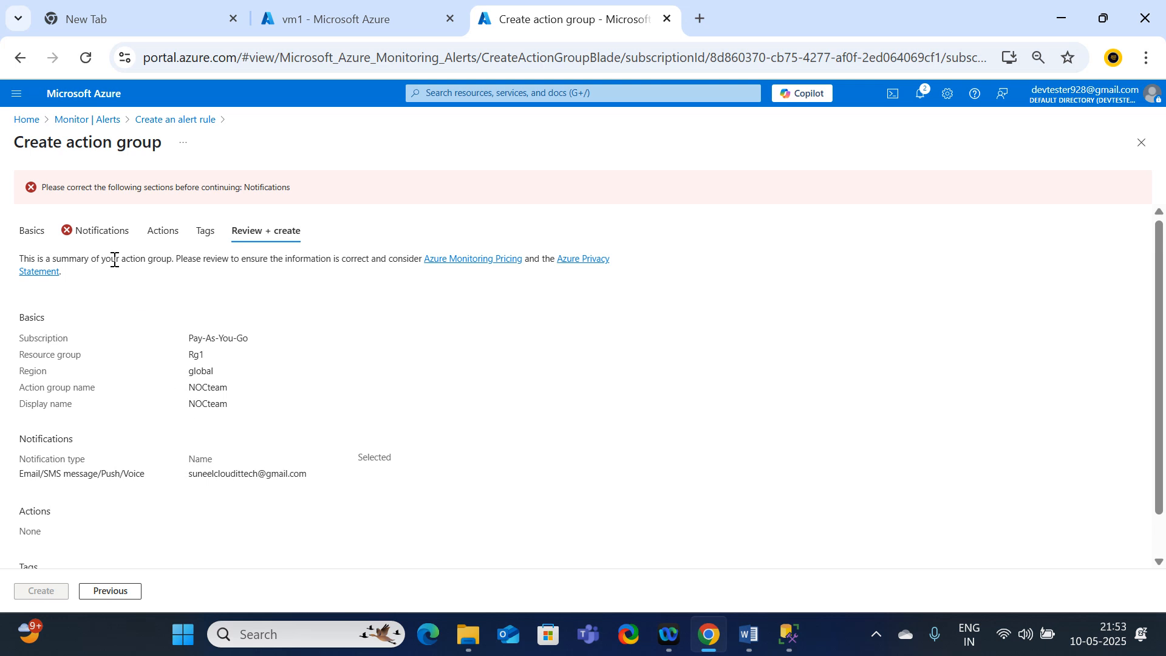
# Step: Return to the action group's notifications and enable Email in the Email/SMS message/Push/Voice notification's settings
pyautogui.click(81, 235)
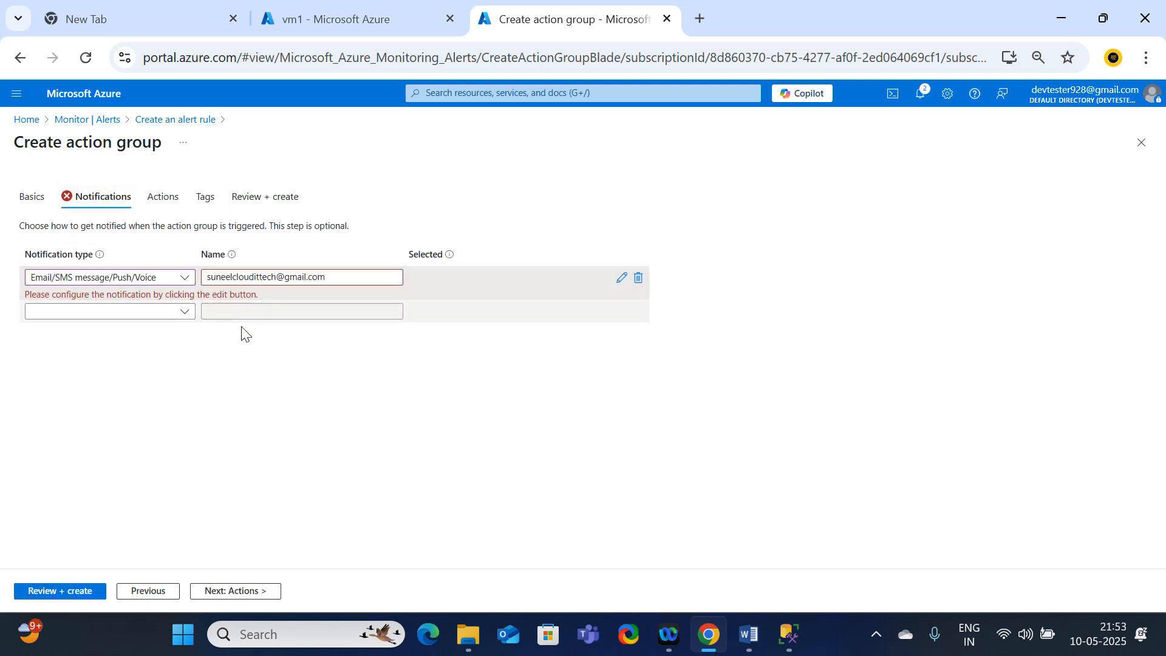
pyautogui.click(162, 312)
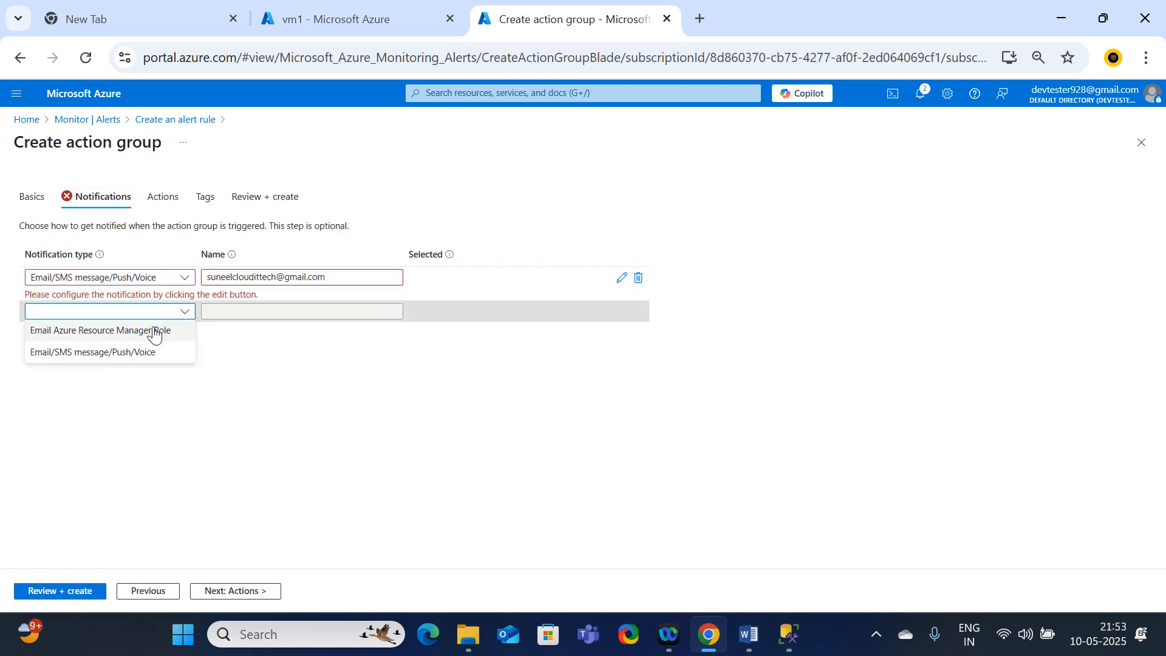
pyautogui.click(307, 389)
pyautogui.click(344, 277)
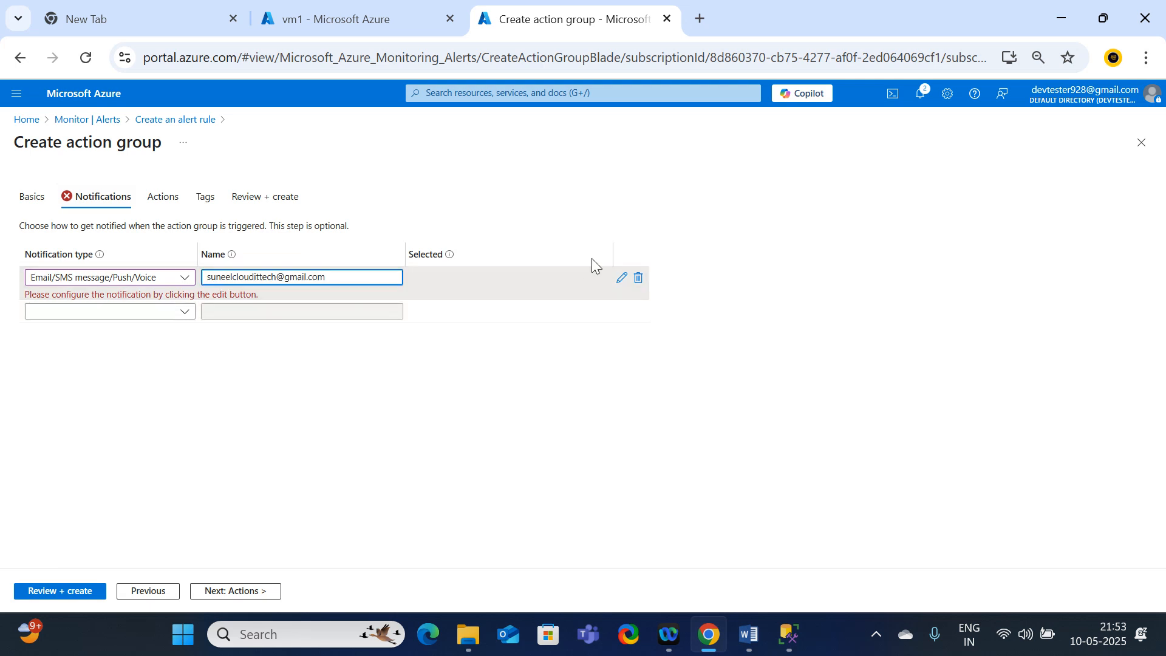
pyautogui.click(620, 279)
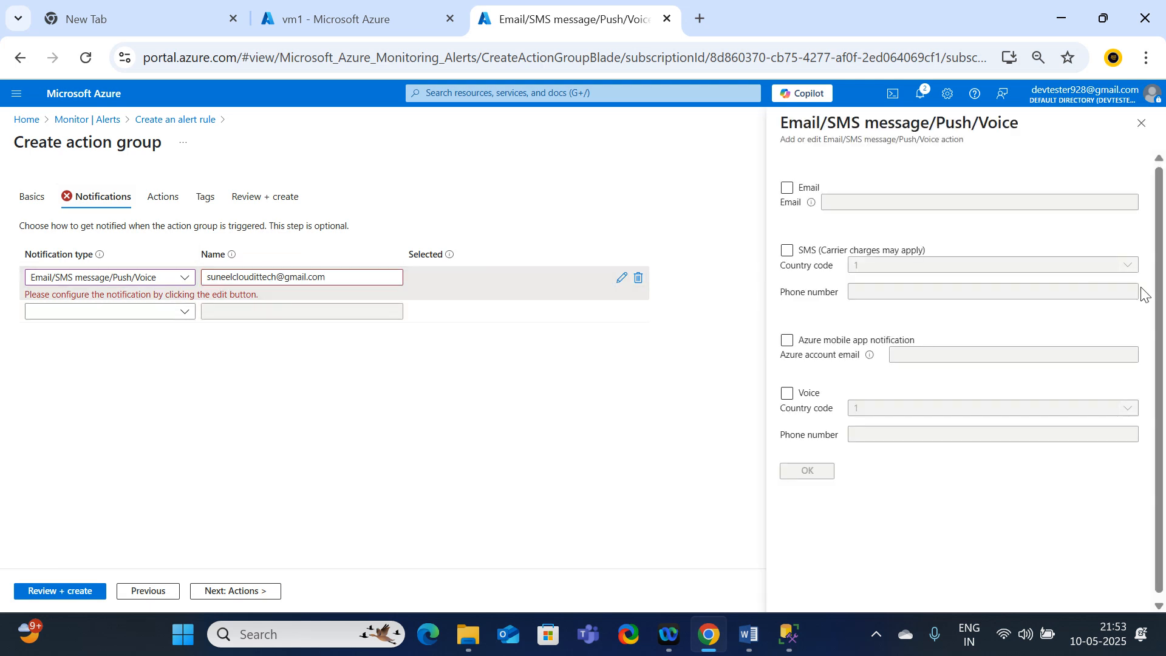
pyautogui.click(787, 188)
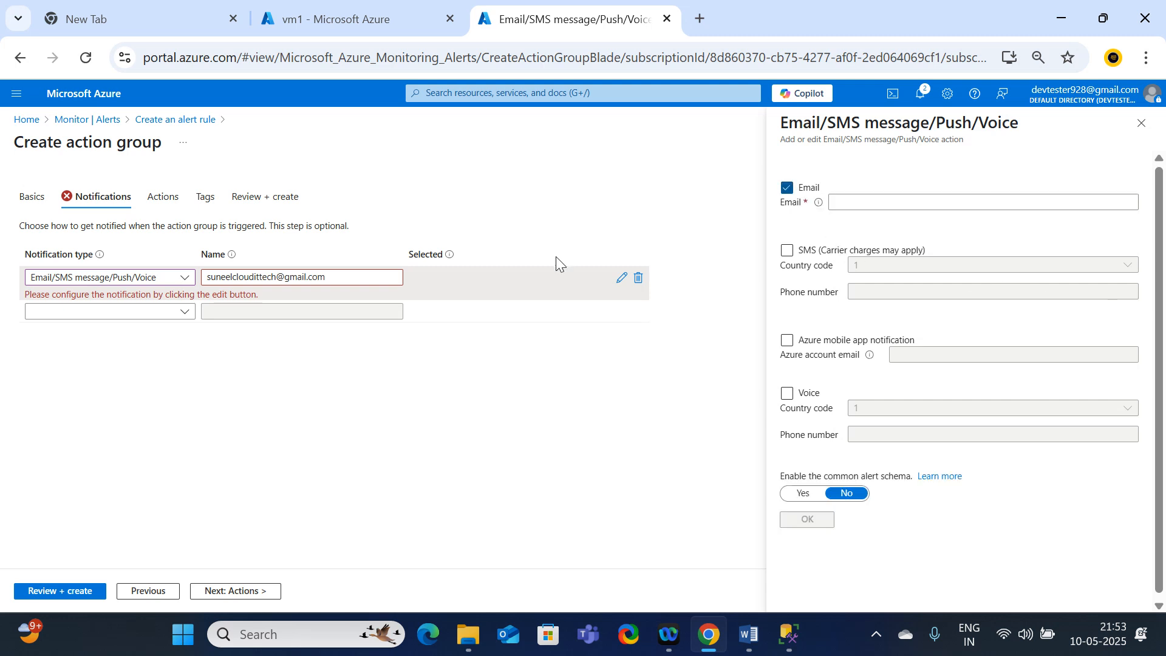
# Step: Copy the e-mail address from the notification's name into its Email recipient field, leaving SMS disabled
pyautogui.click(347, 276)
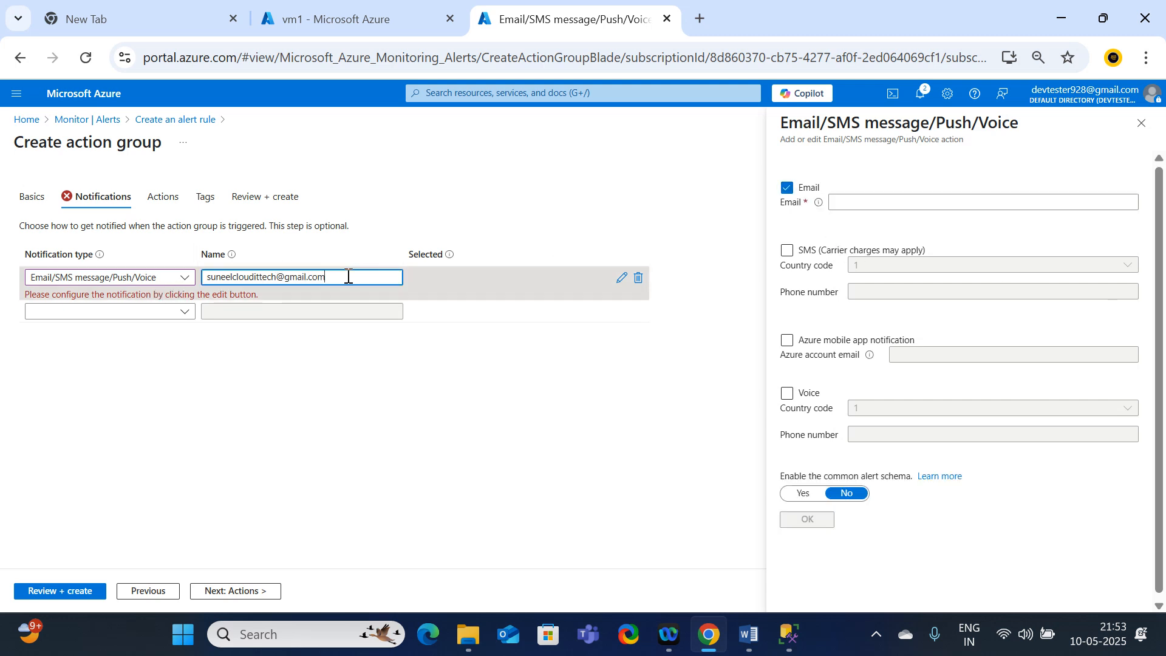
pyautogui.press('BackSpace')
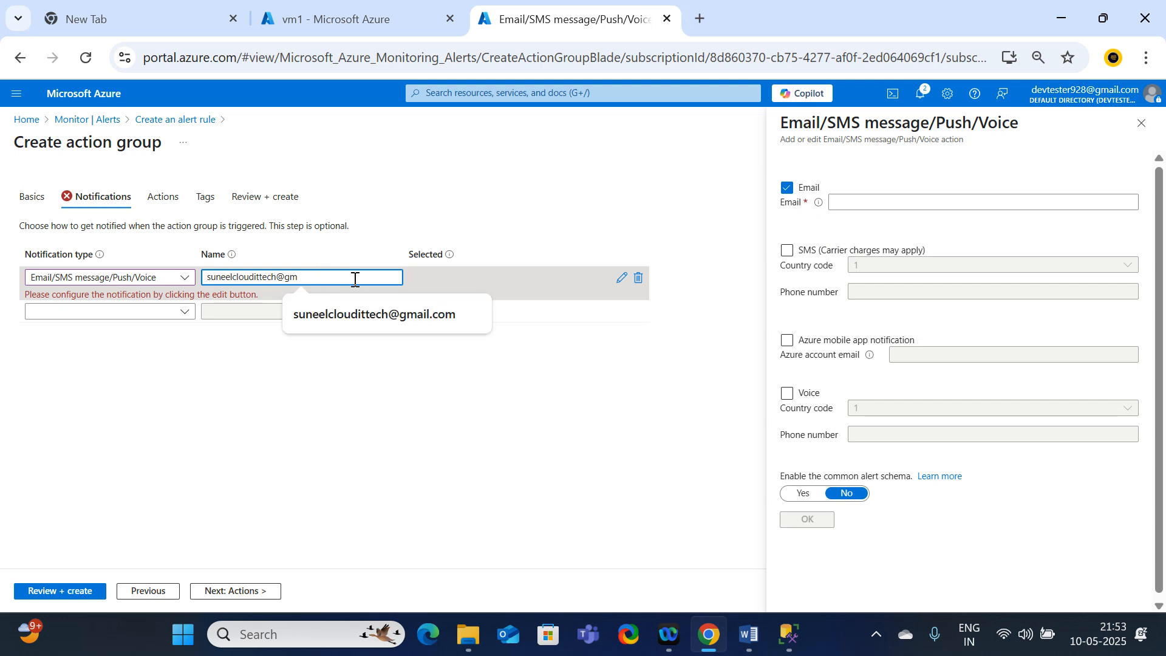
pyautogui.click(424, 321)
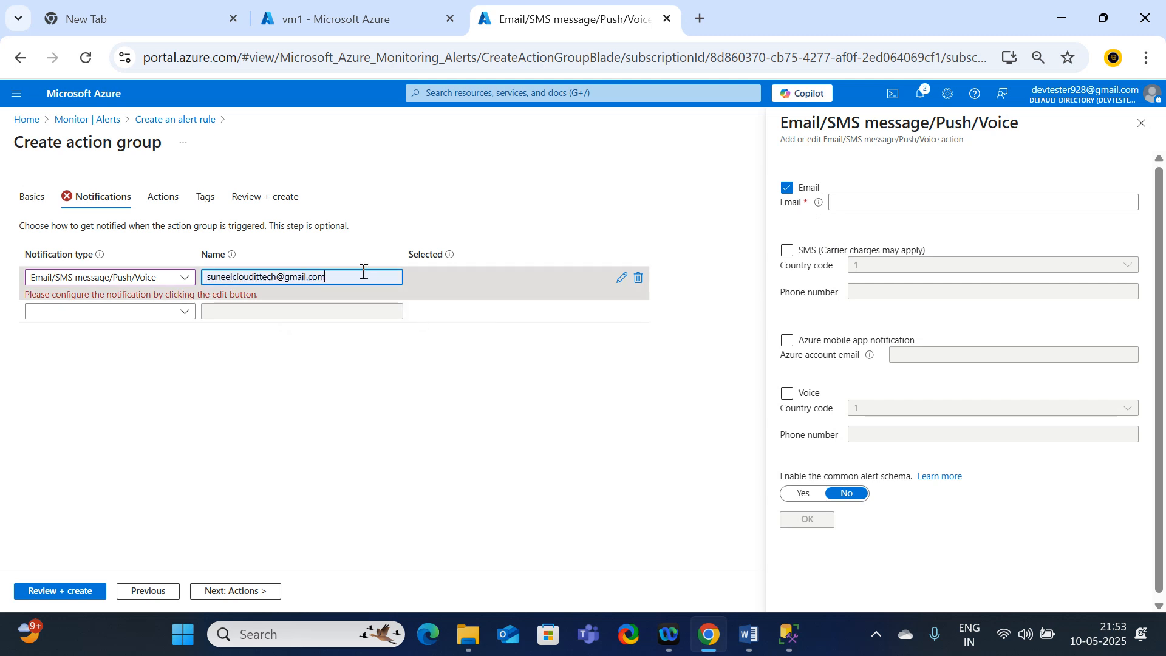
pyautogui.moveTo(362, 273); pyautogui.dragTo(179, 293)
pyautogui.hotkey('ctrl', 'c')
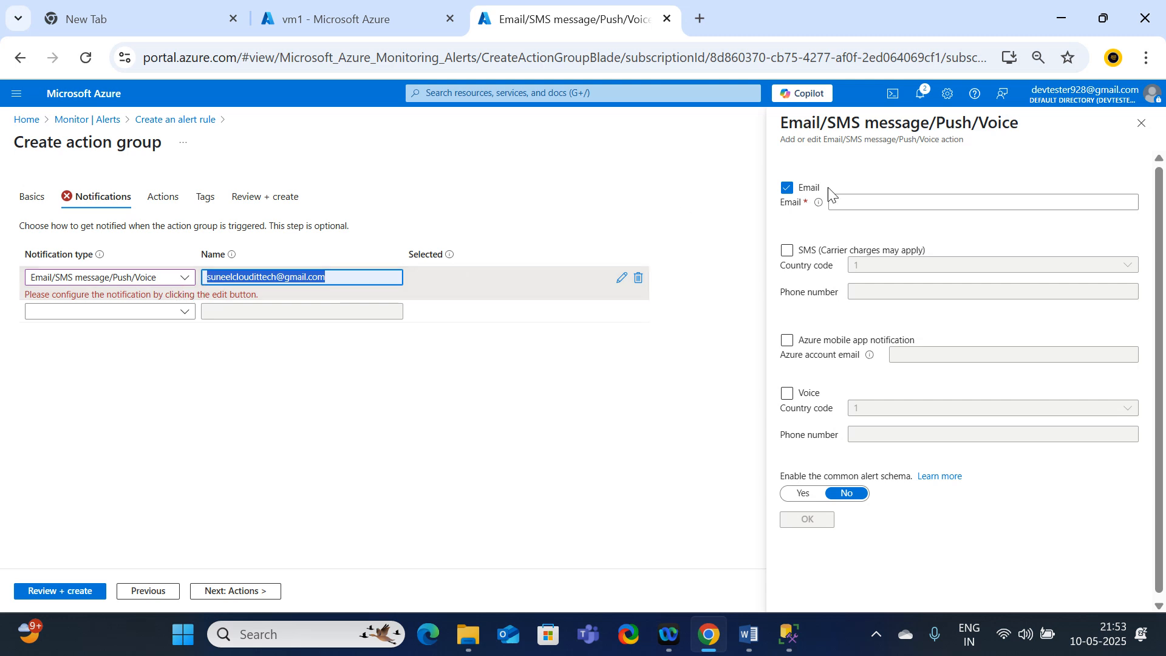
pyautogui.click(862, 201)
pyautogui.hotkey('ctrl', 'v')
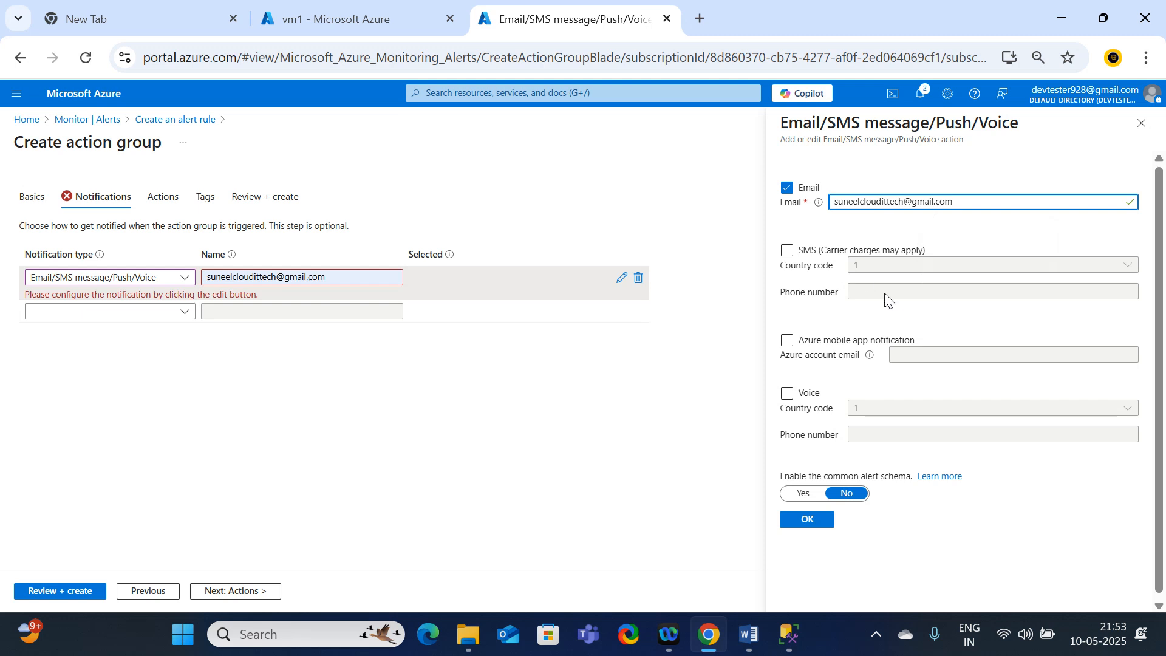
pyautogui.click(787, 251)
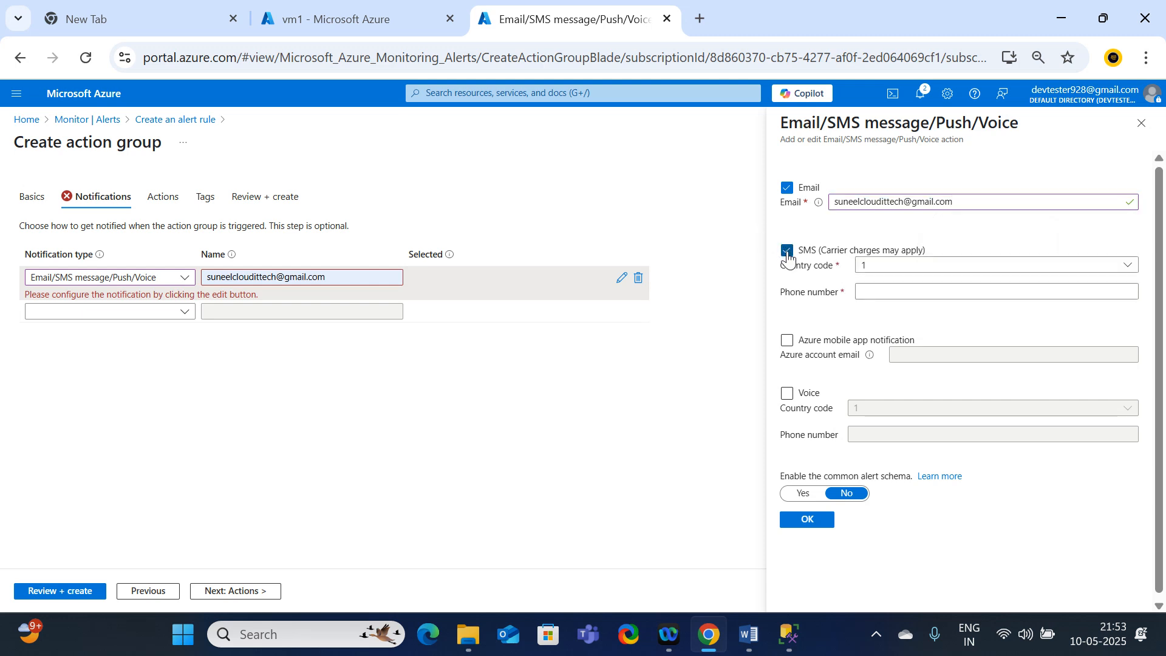
pyautogui.click(788, 254)
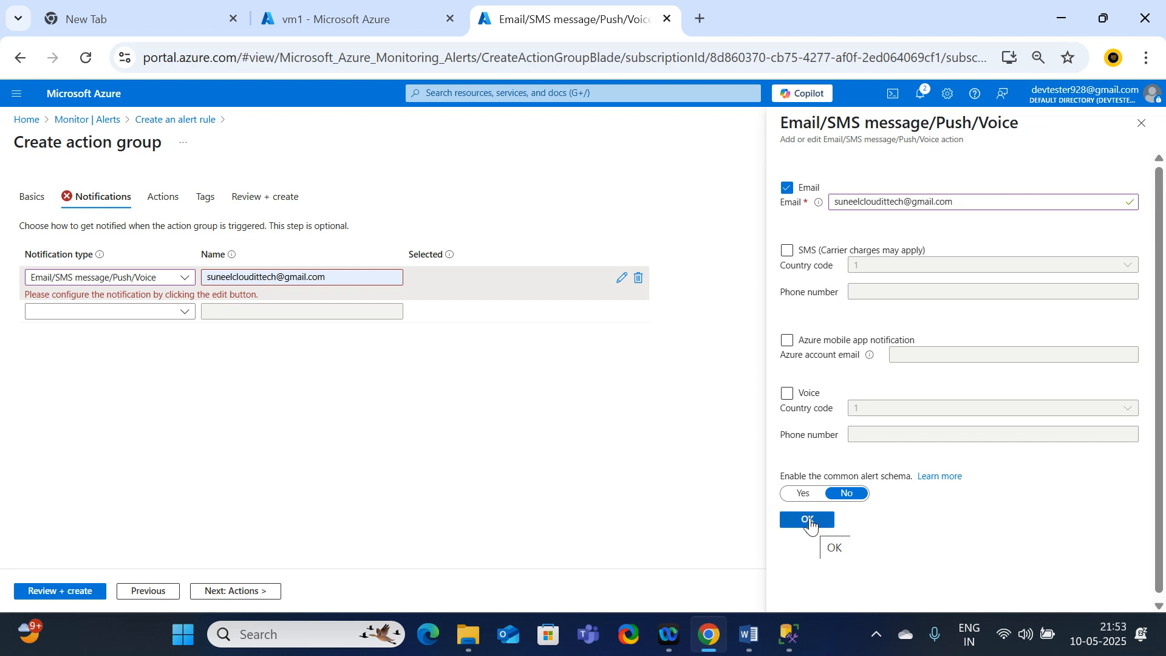
# Step: Shorten the notification's name by removing the mail domain from the e-mail address
pyautogui.click(338, 281)
pyautogui.press('BackSpace')
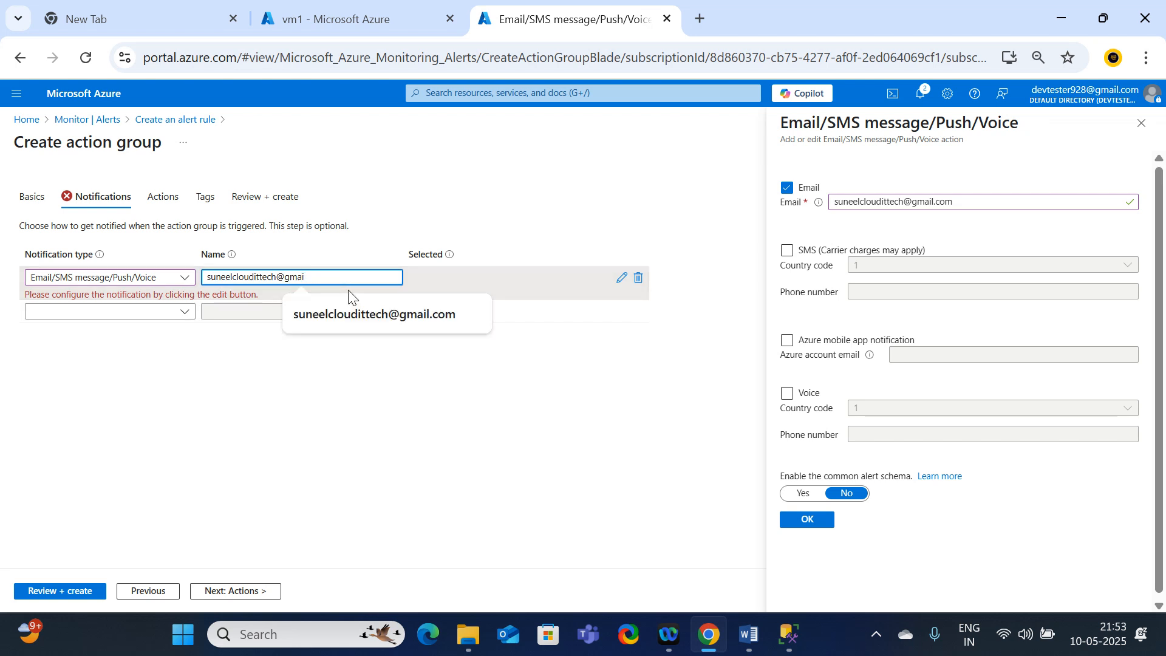
pyautogui.click(405, 465)
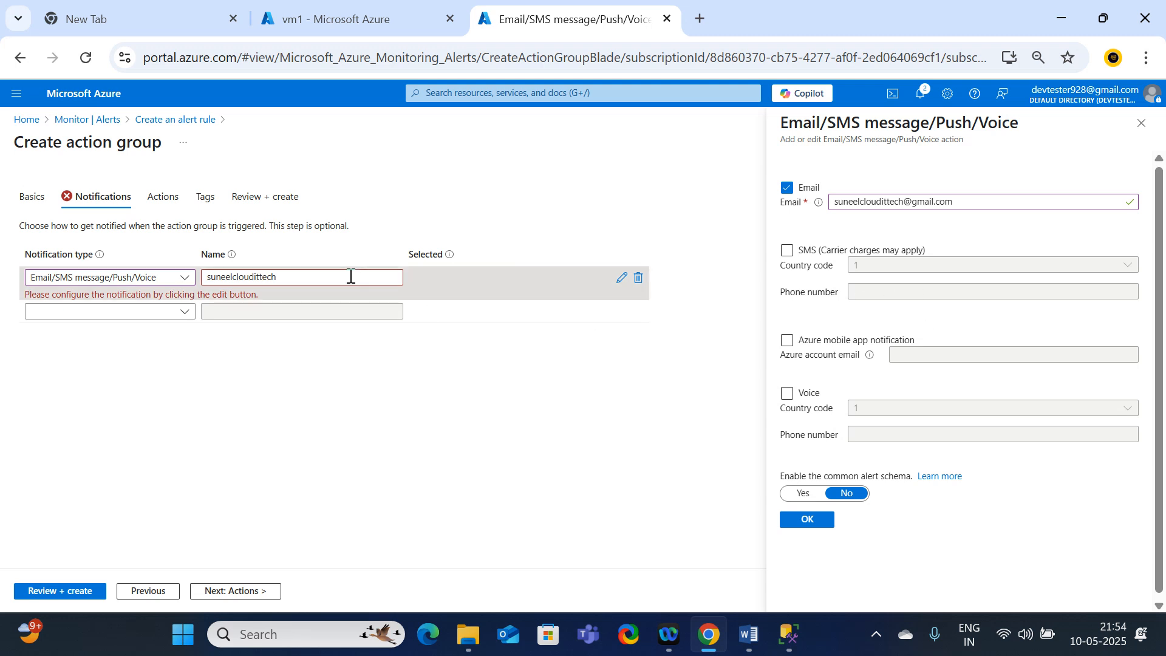
# Step: Confirm the notification's e-mail settings, then review and create the NOCteam action group for the alert rule
pyautogui.click(809, 525)
pyautogui.click(65, 595)
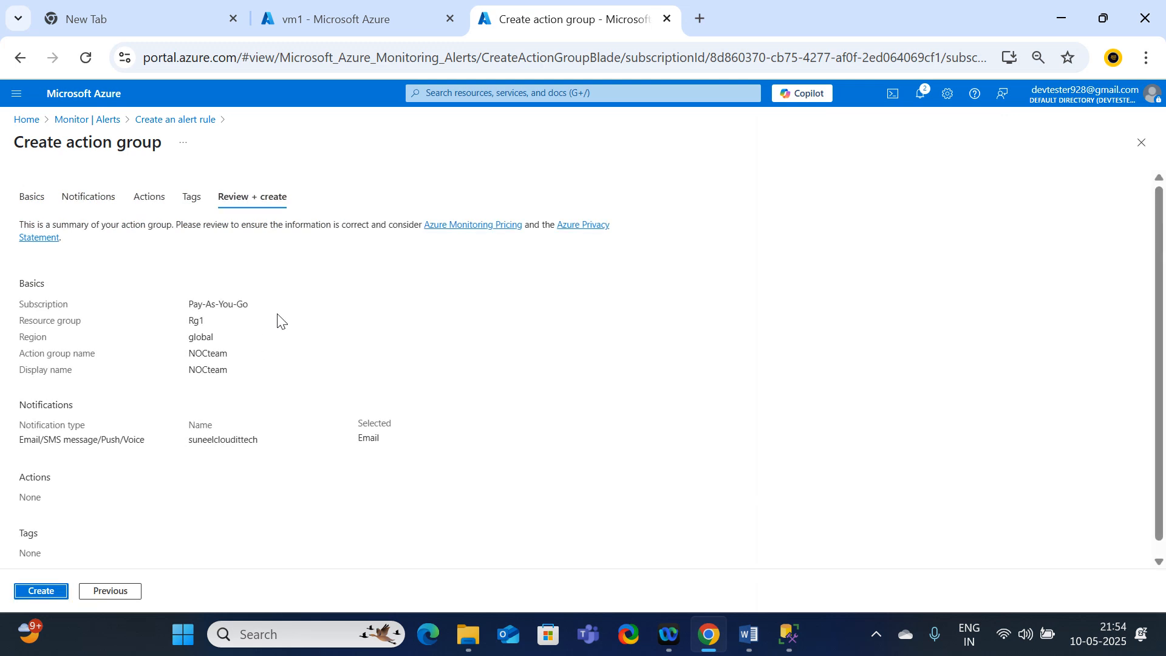
pyautogui.click(42, 591)
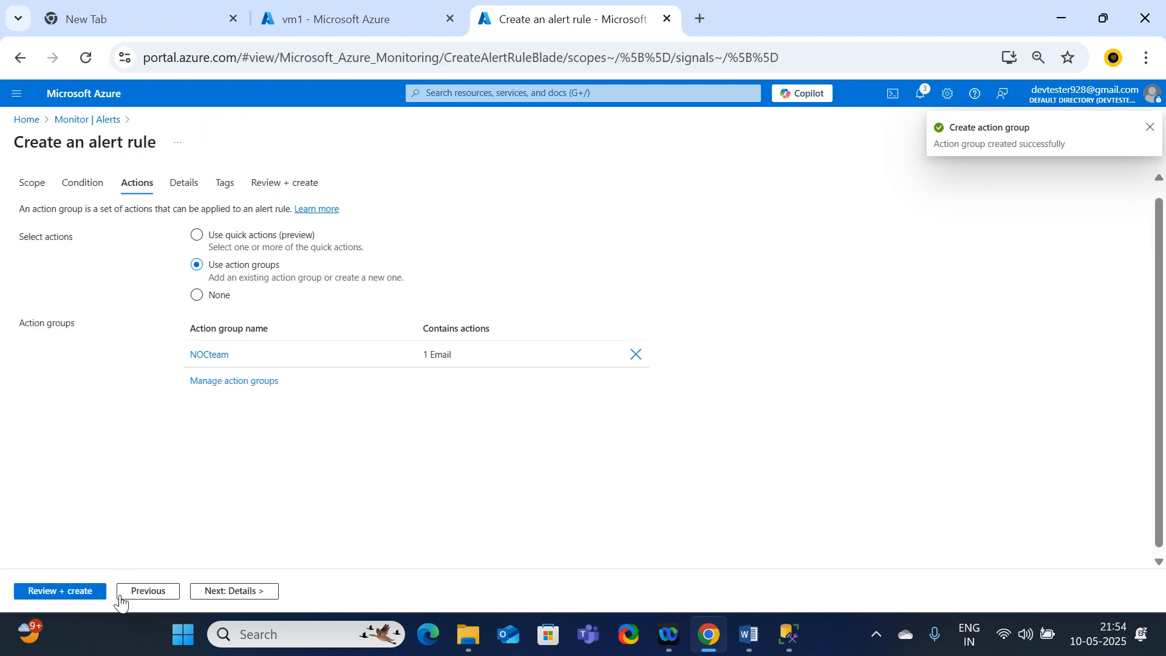
pyautogui.scroll(-1, 242, 556)
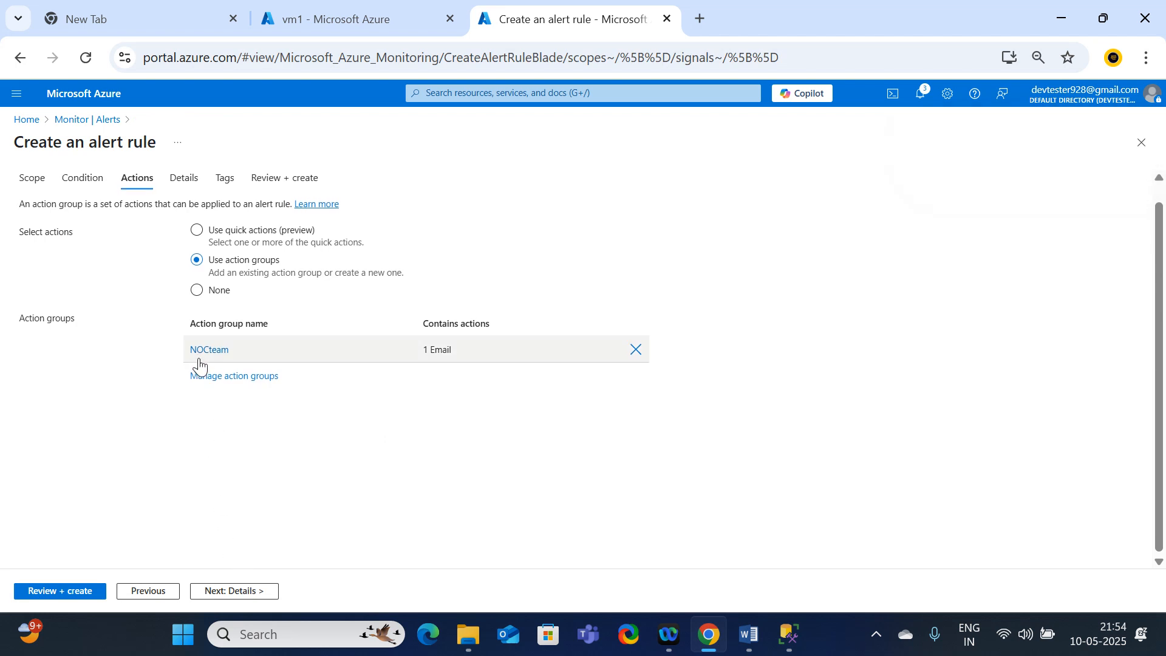
pyautogui.moveTo(449, 361)
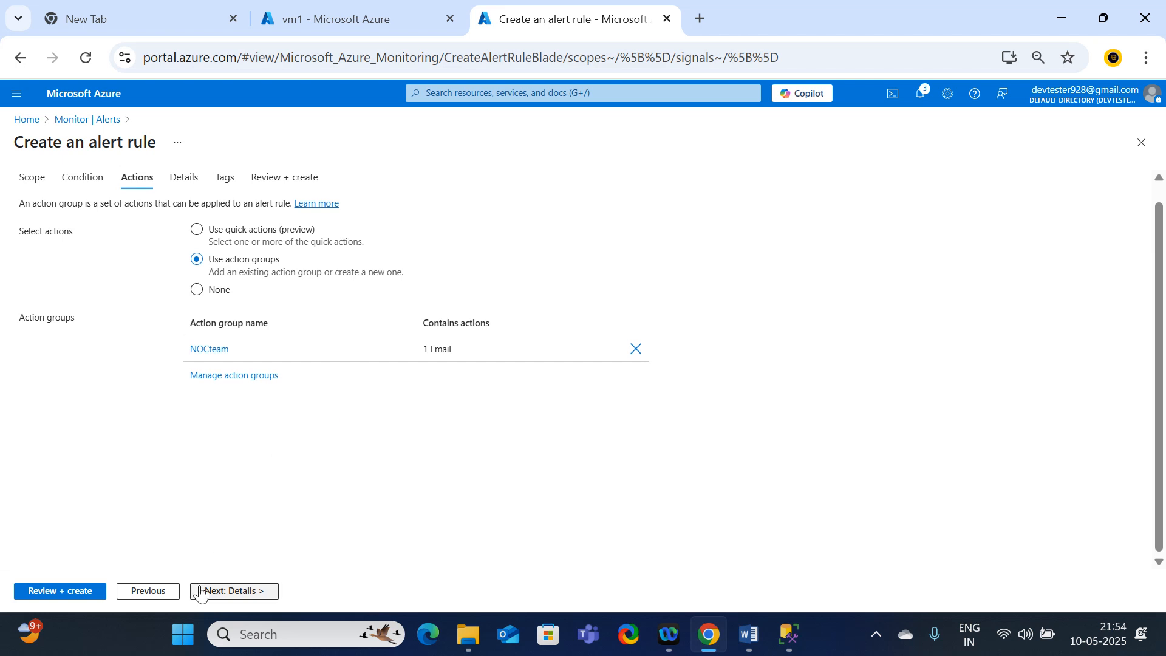
# Step: In the alert rule's details, set severity to 0 - Critical, the name to CPU High and the description to CPU High percentage
pyautogui.click(233, 593)
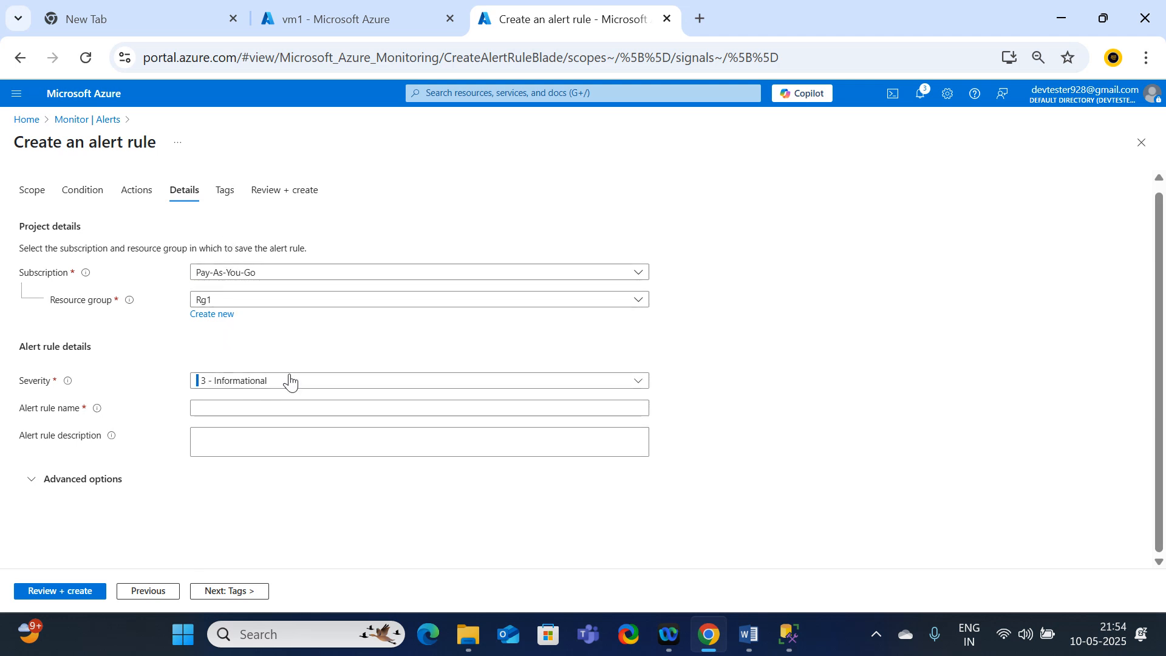
pyautogui.click(639, 394)
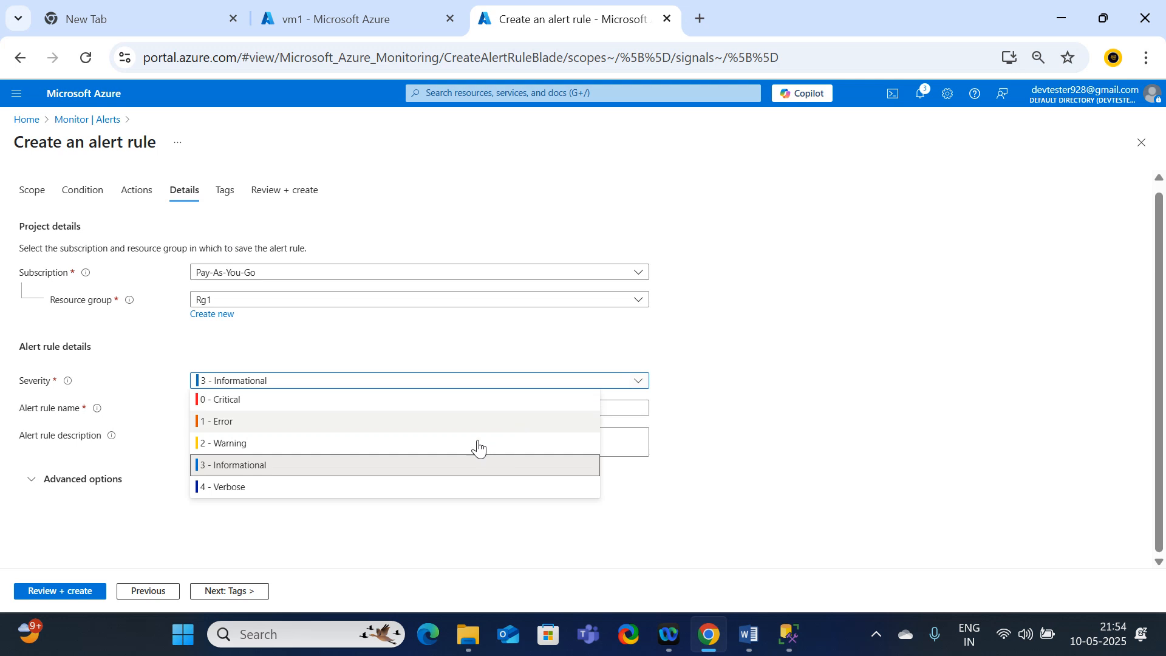
pyautogui.click(236, 401)
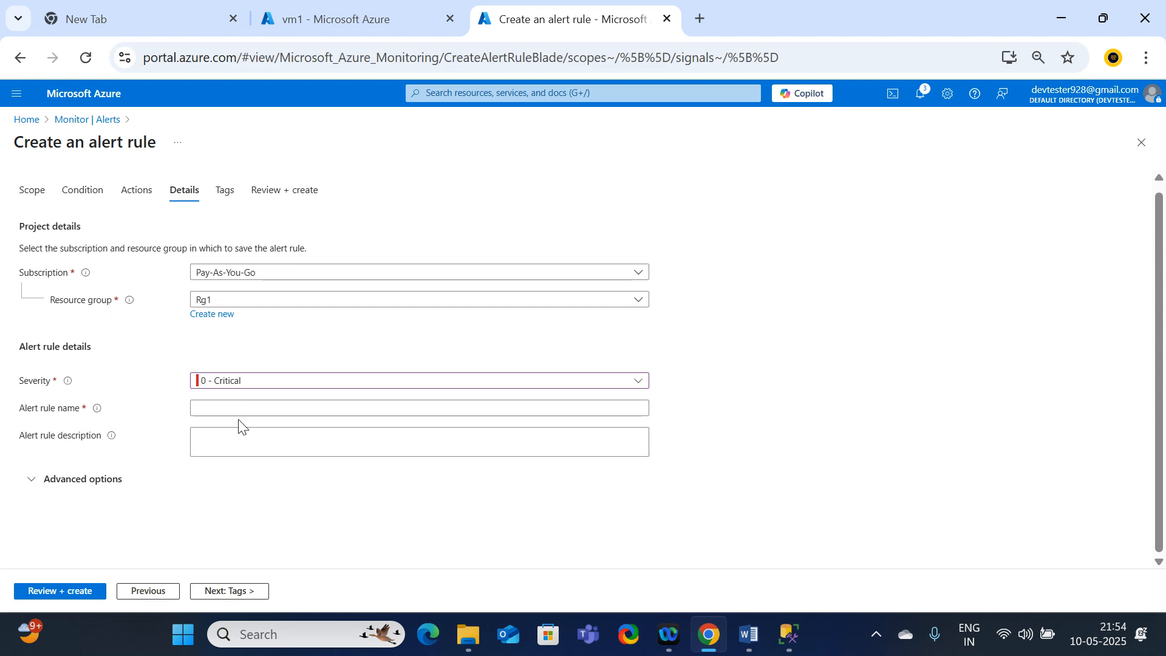
pyautogui.click(214, 408)
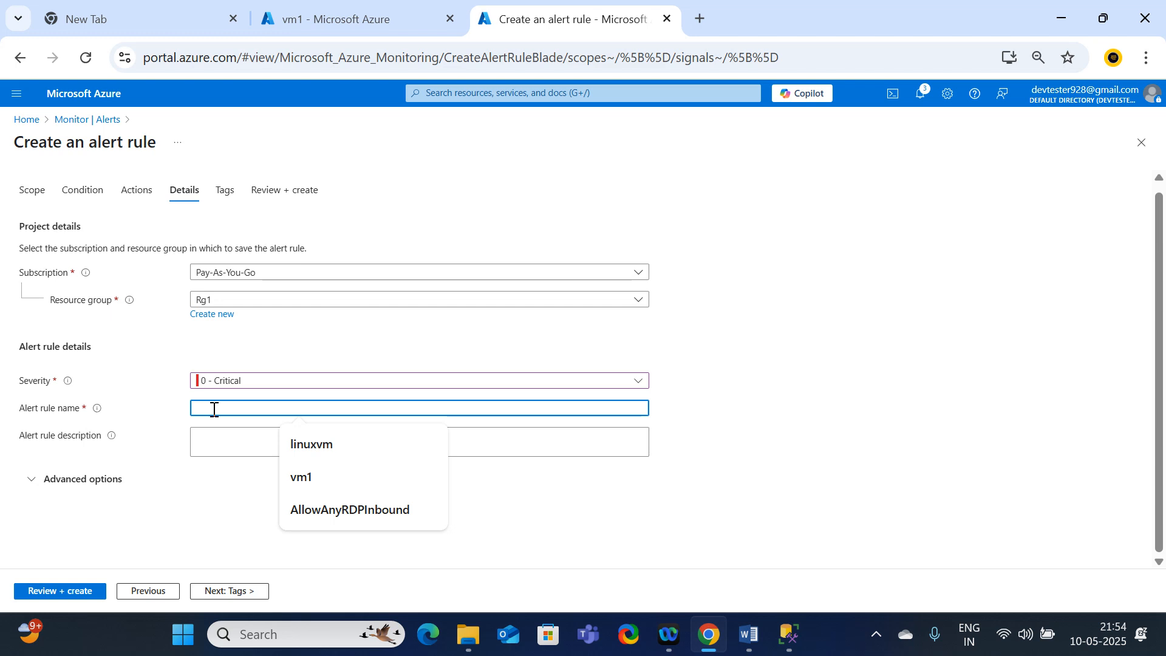
pyautogui.write('CPU High')
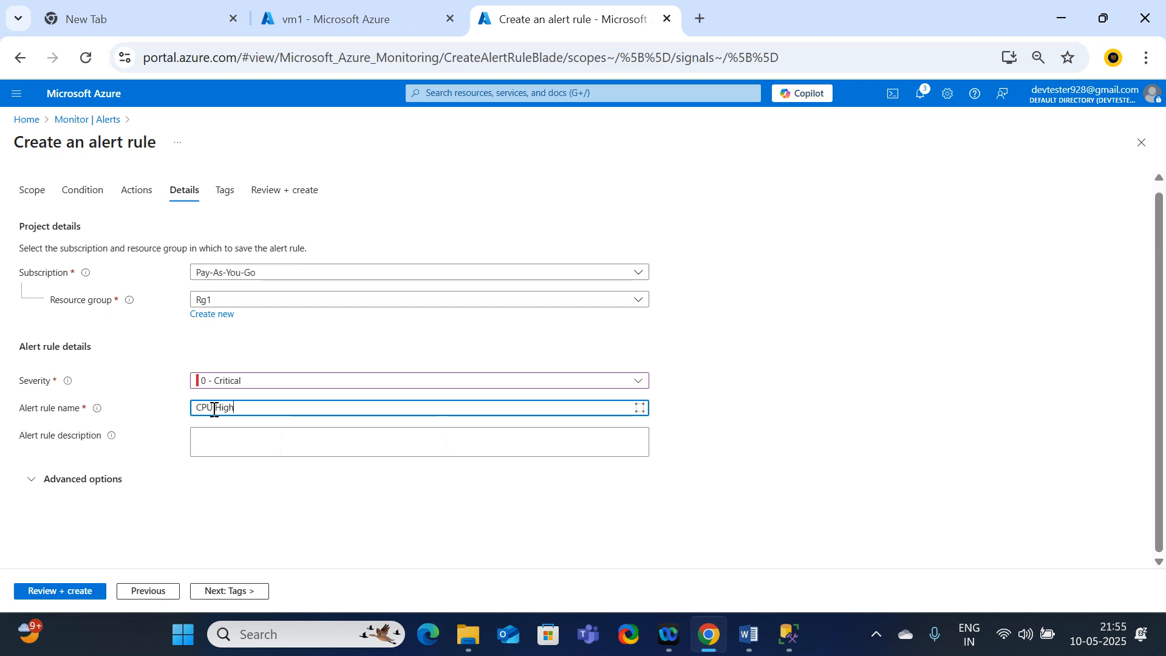
pyautogui.moveTo(276, 411); pyautogui.dragTo(172, 420)
pyautogui.click(246, 440)
pyautogui.hotkey('ctrl', 'v')
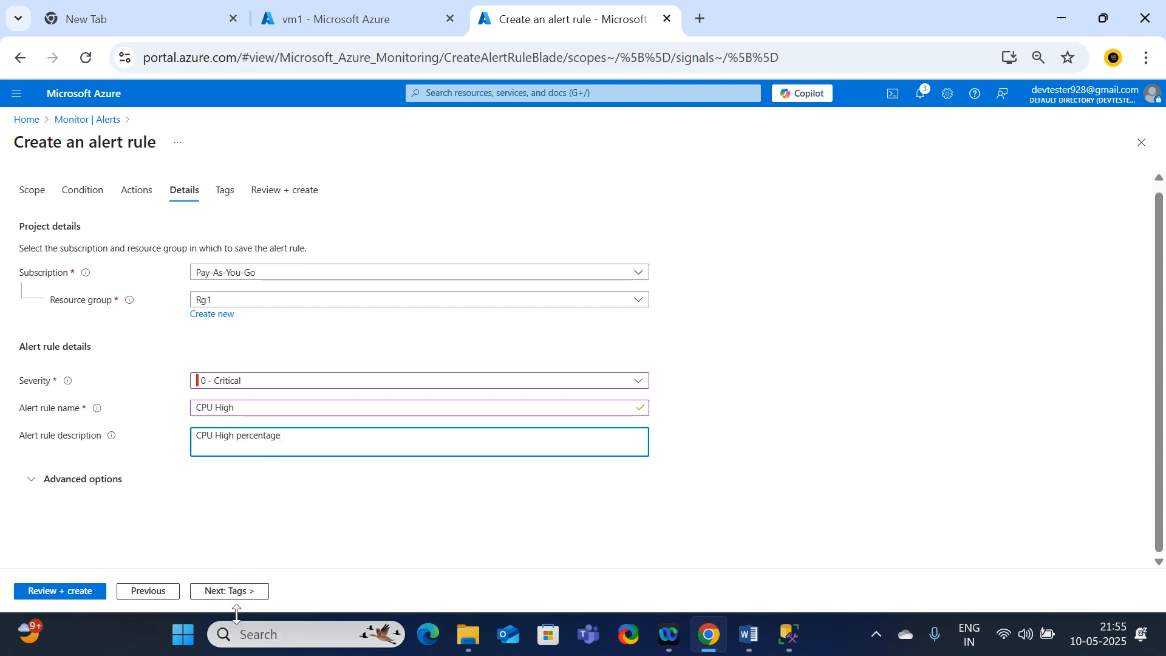
# Step: Leave the alert rule's tags empty, check the review summary and create the rule
pyautogui.click(248, 597)
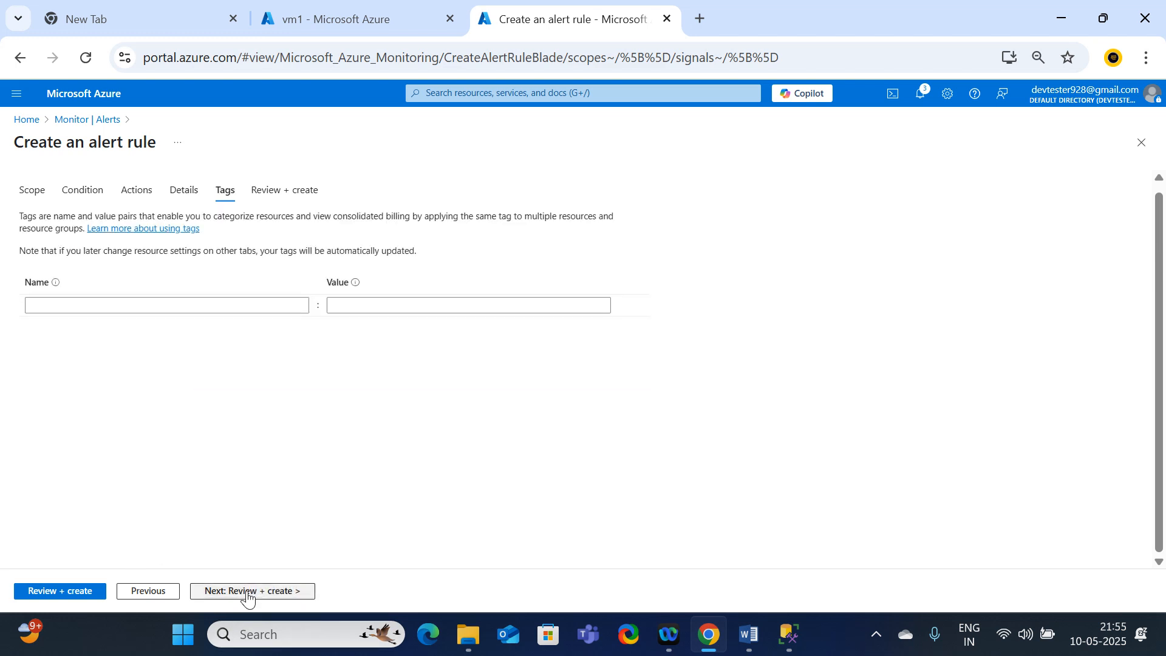
pyautogui.click(71, 596)
pyautogui.scroll(-3, 294, 410)
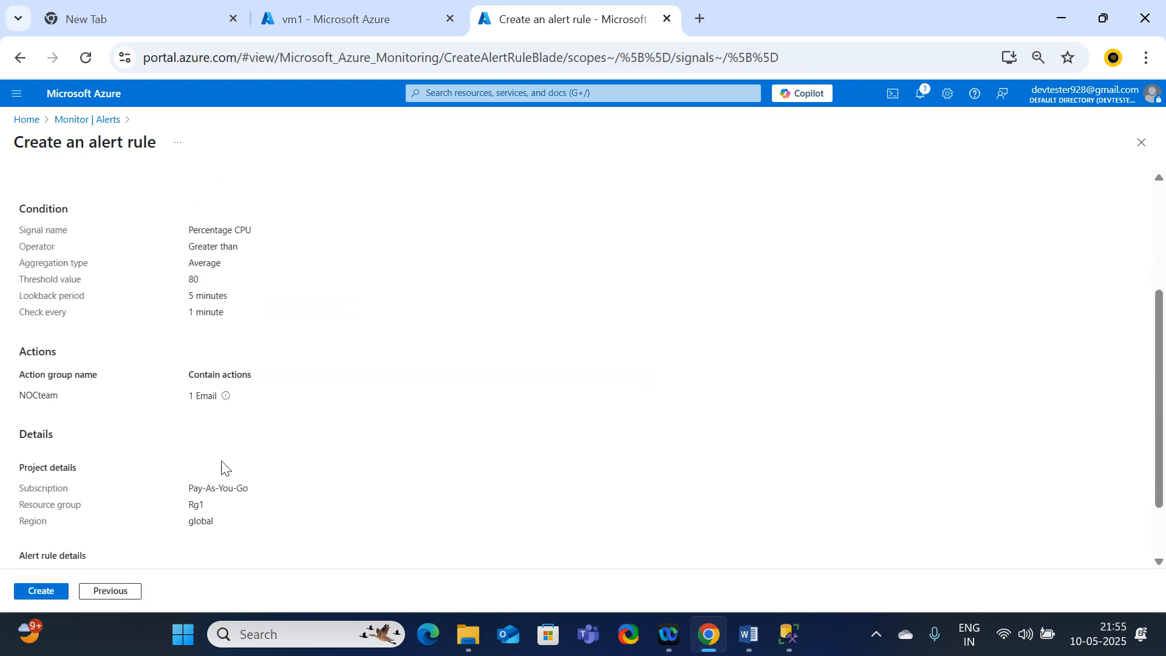
pyautogui.scroll(3, 224, 469)
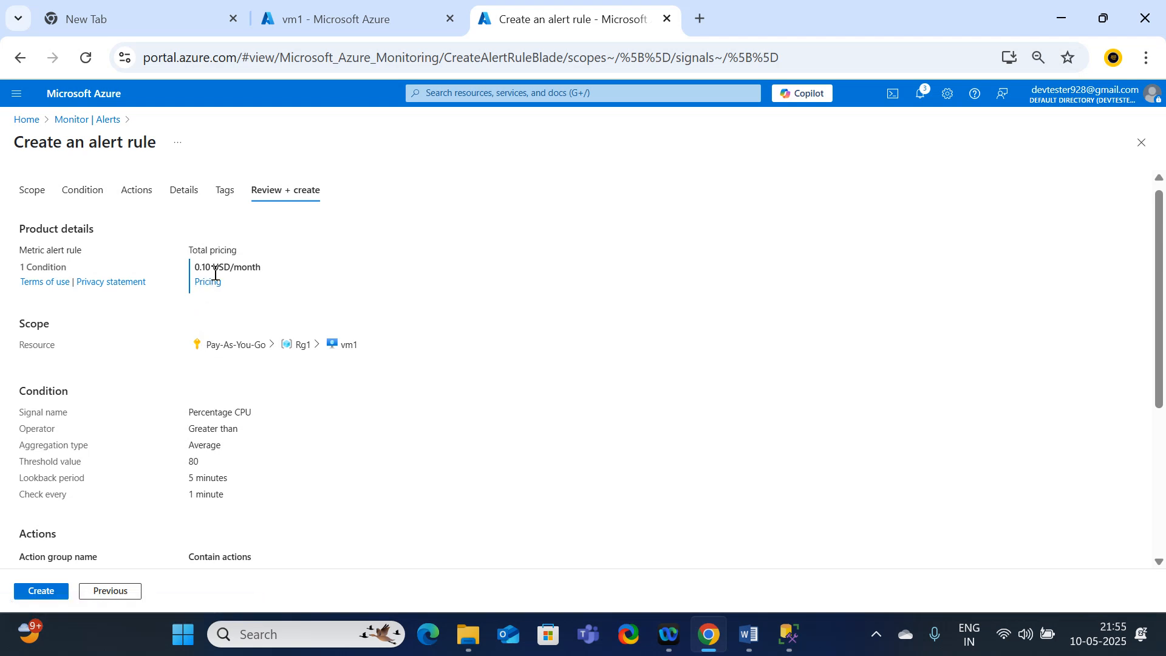
pyautogui.scroll(-2, 231, 364)
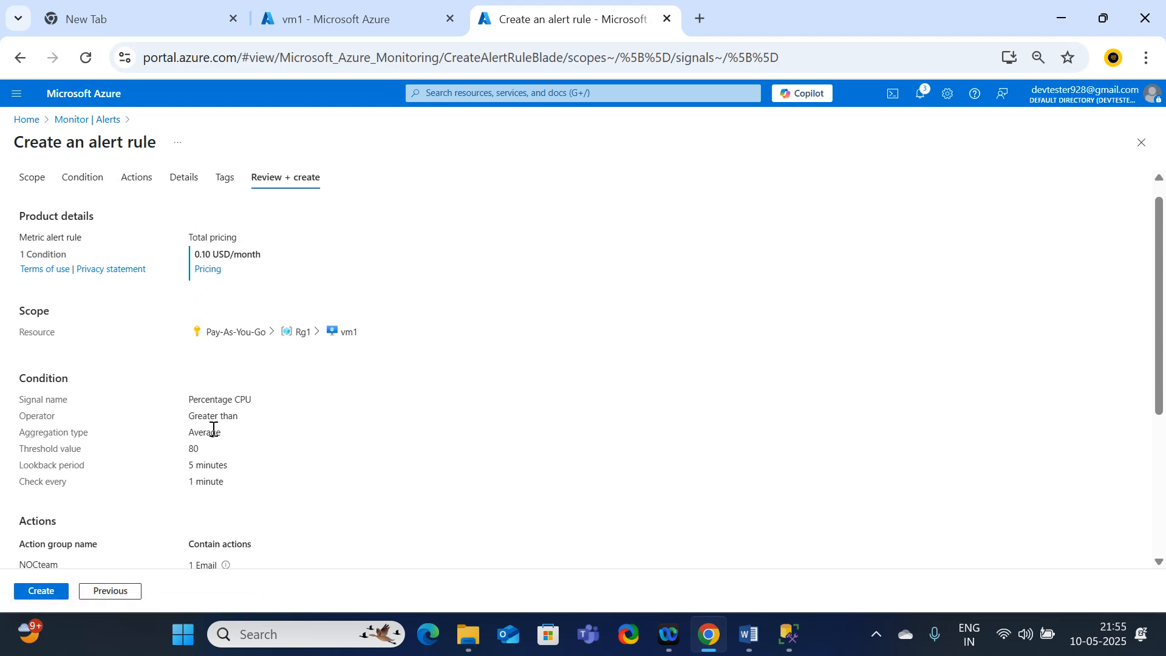
pyautogui.click(44, 590)
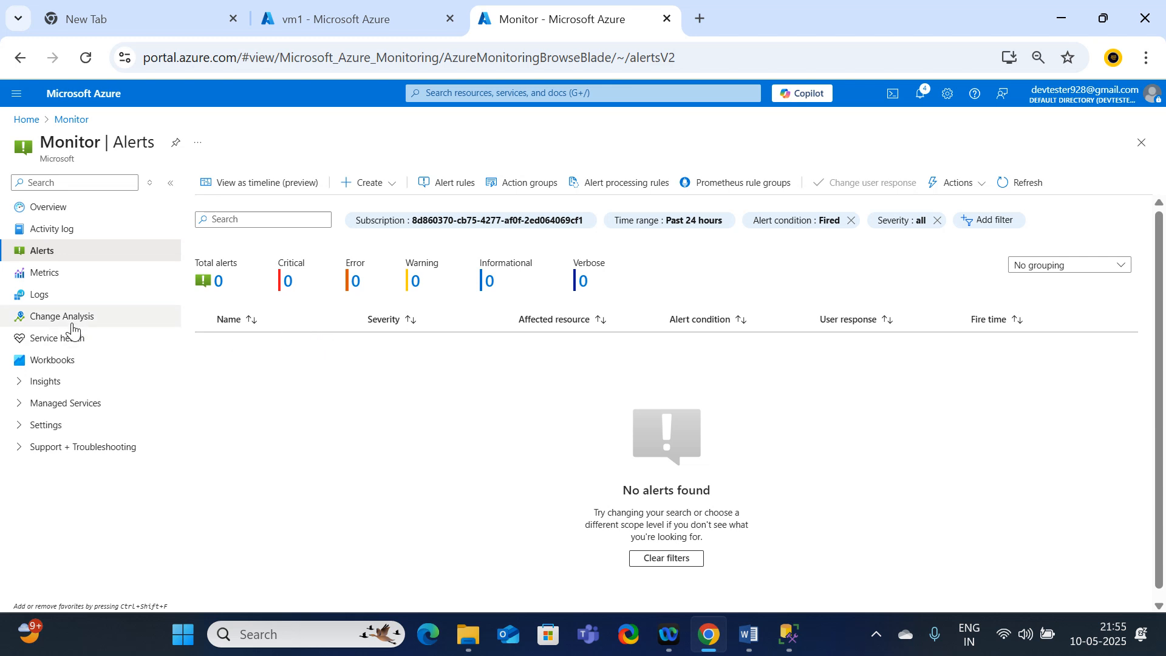
# Step: Open Monitor's metrics and set the chart's scope to the vm1 virtual machine in the Rg1 resource group
pyautogui.click(47, 278)
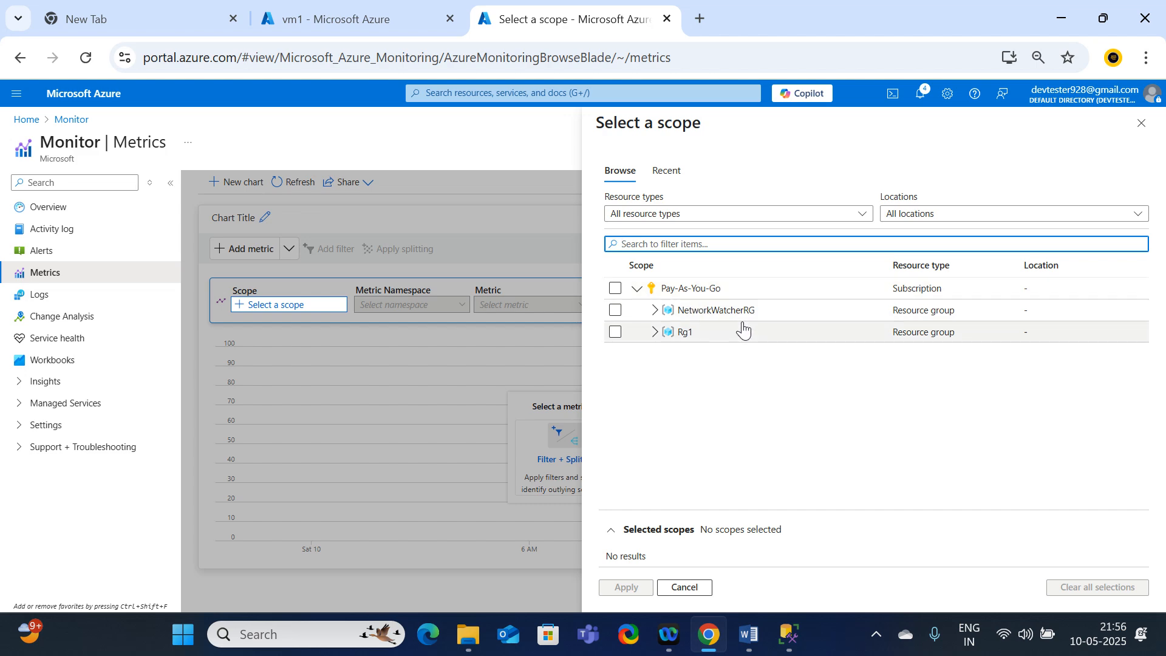
pyautogui.click(654, 334)
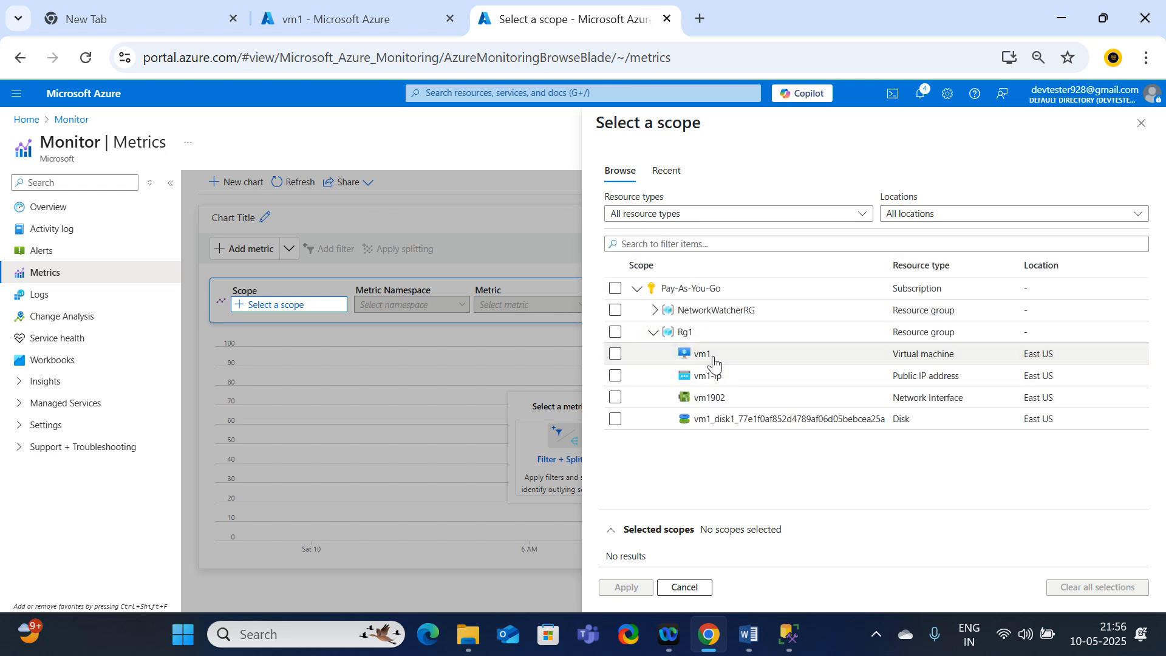
pyautogui.click(616, 354)
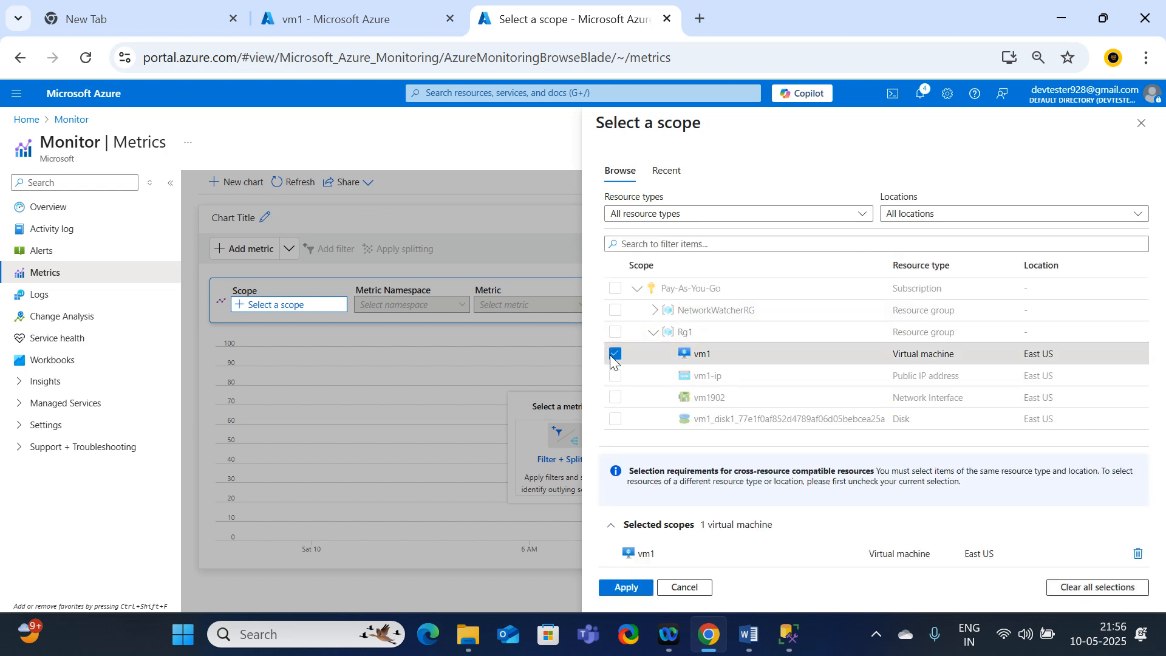
pyautogui.click(626, 587)
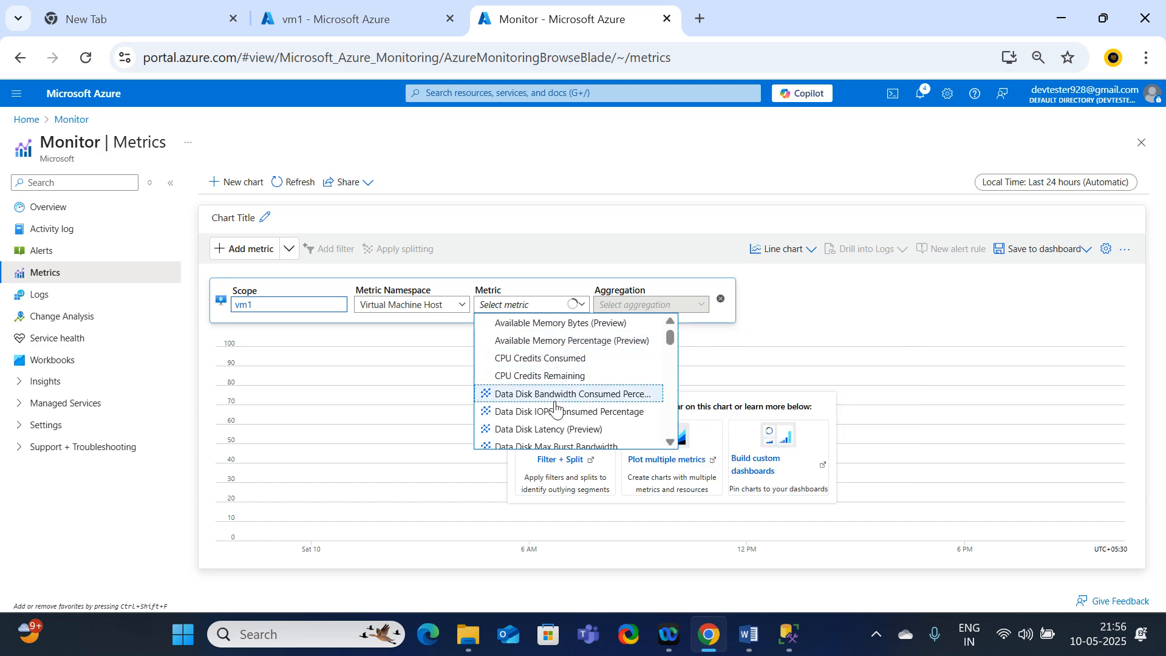
# Step: Plot vm1's Available Memory Bytes (Preview) metric with the Min aggregation
pyautogui.scroll(-1, 554, 412)
pyautogui.scroll(-5, 553, 413)
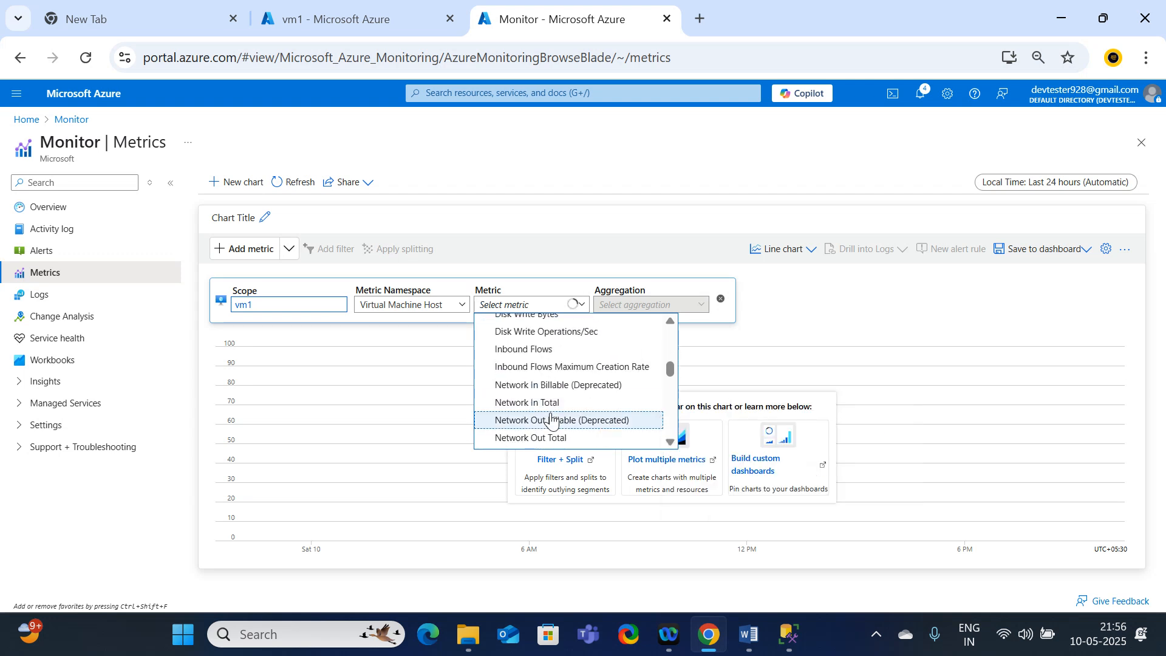
pyautogui.scroll(3, 553, 410)
pyautogui.scroll(2, 549, 410)
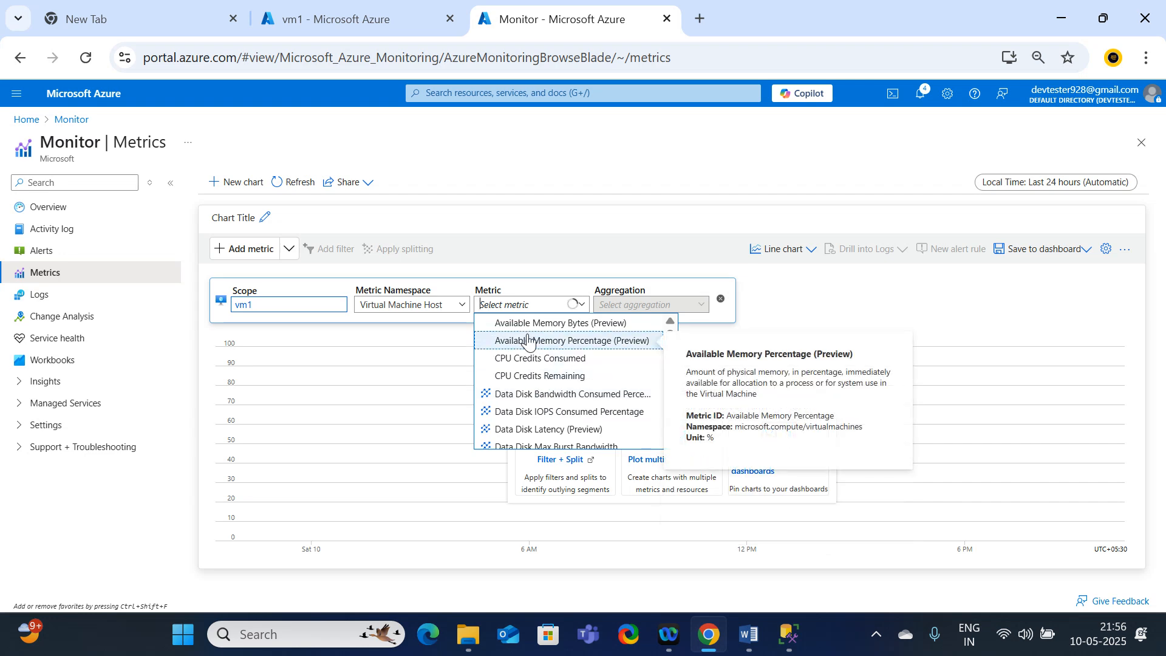
pyautogui.click(527, 323)
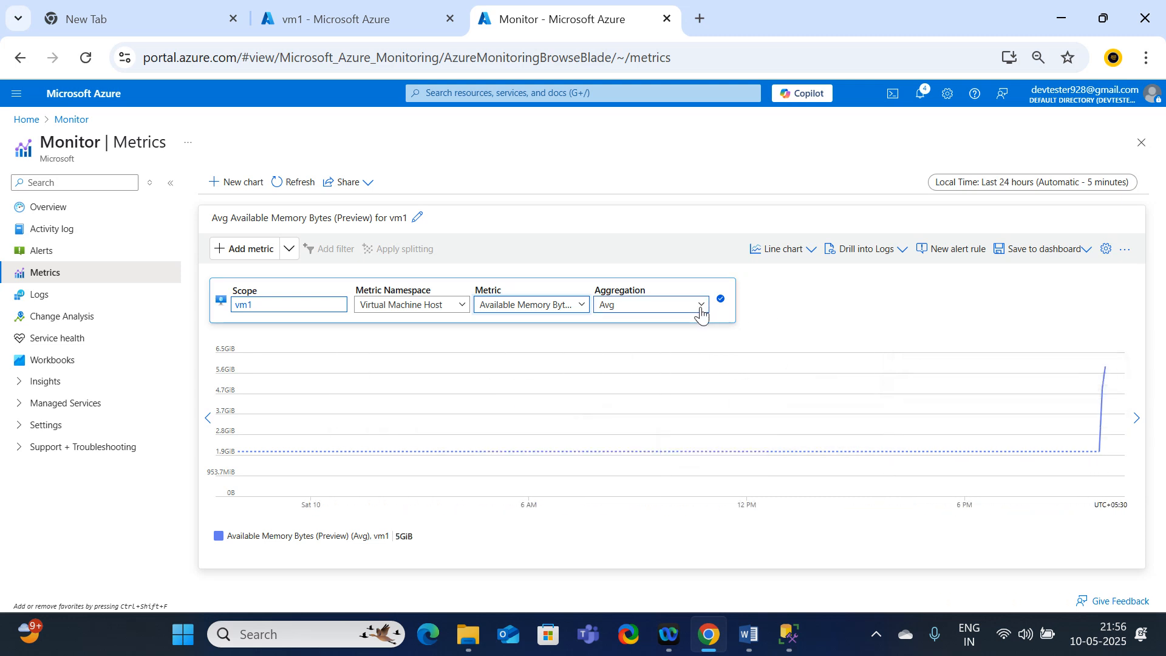
pyautogui.click(699, 307)
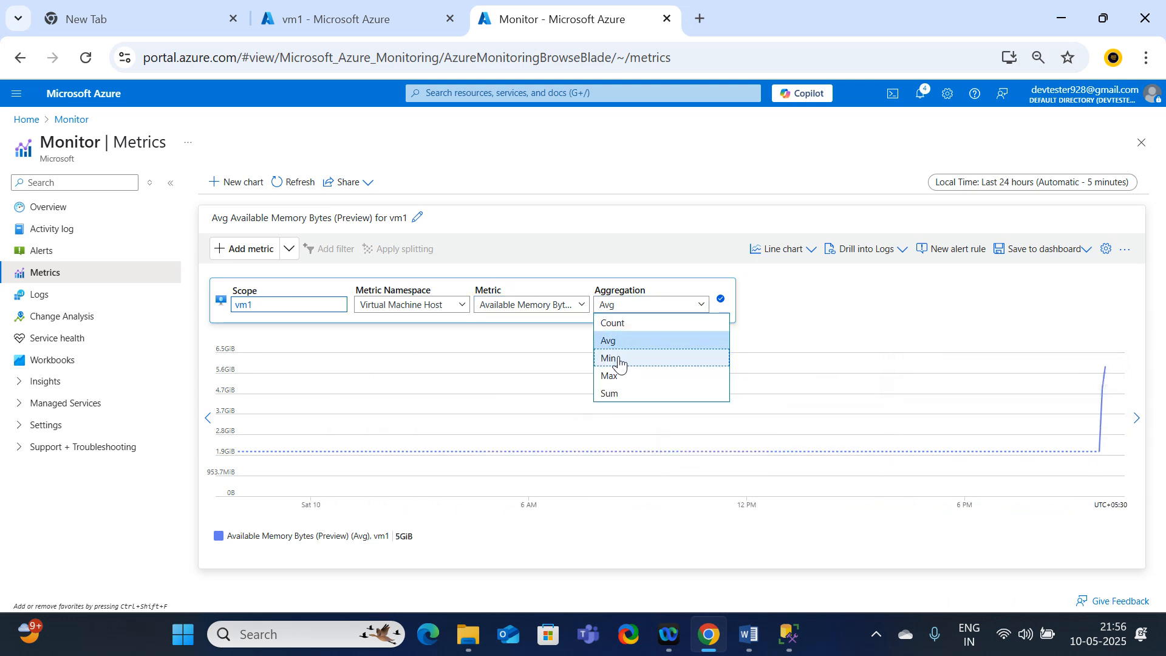
pyautogui.click(618, 360)
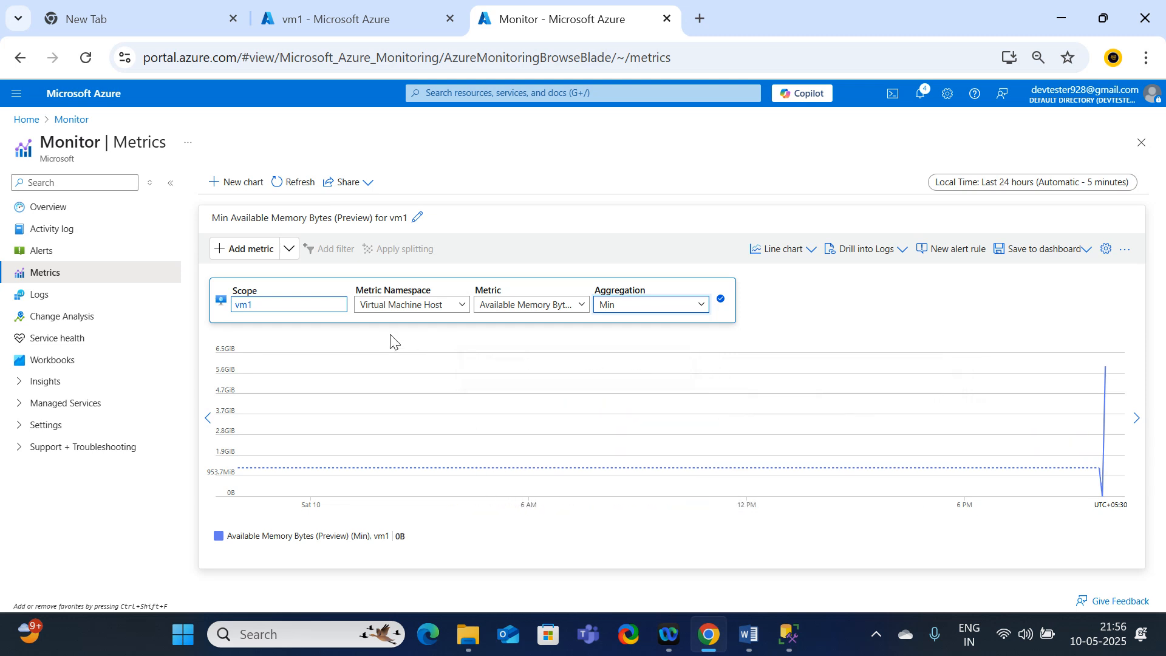
# Step: Change the plotted metric to CPU Credits Consumed with its default Avg aggregation
pyautogui.click(560, 308)
pyautogui.click(538, 358)
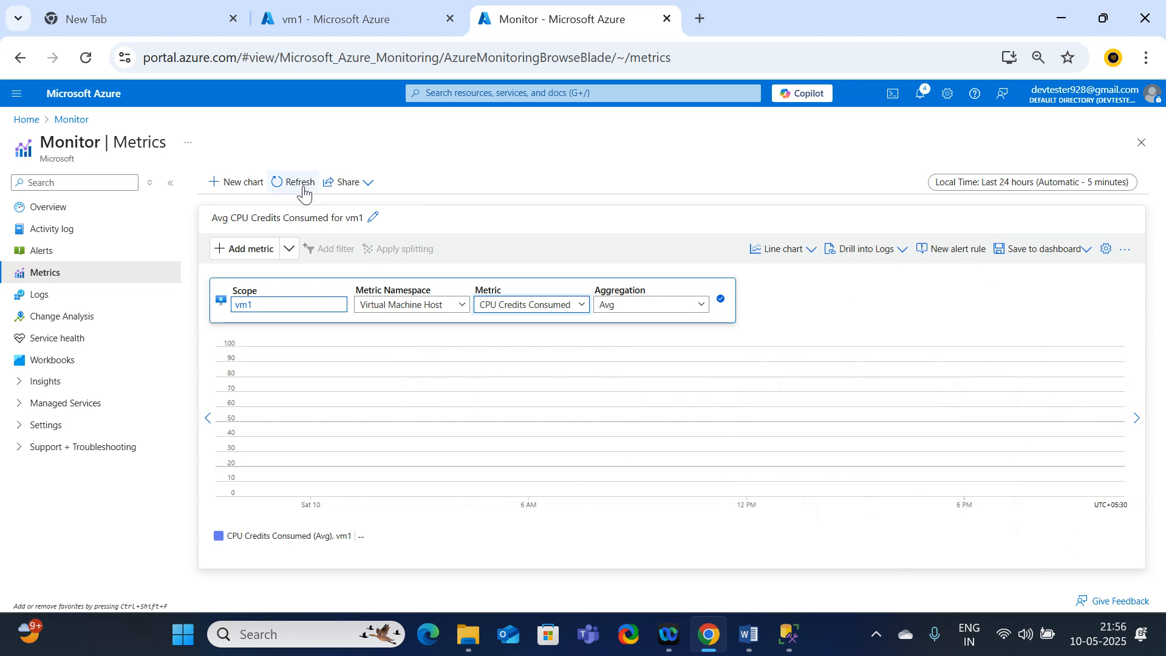
pyautogui.click(872, 417)
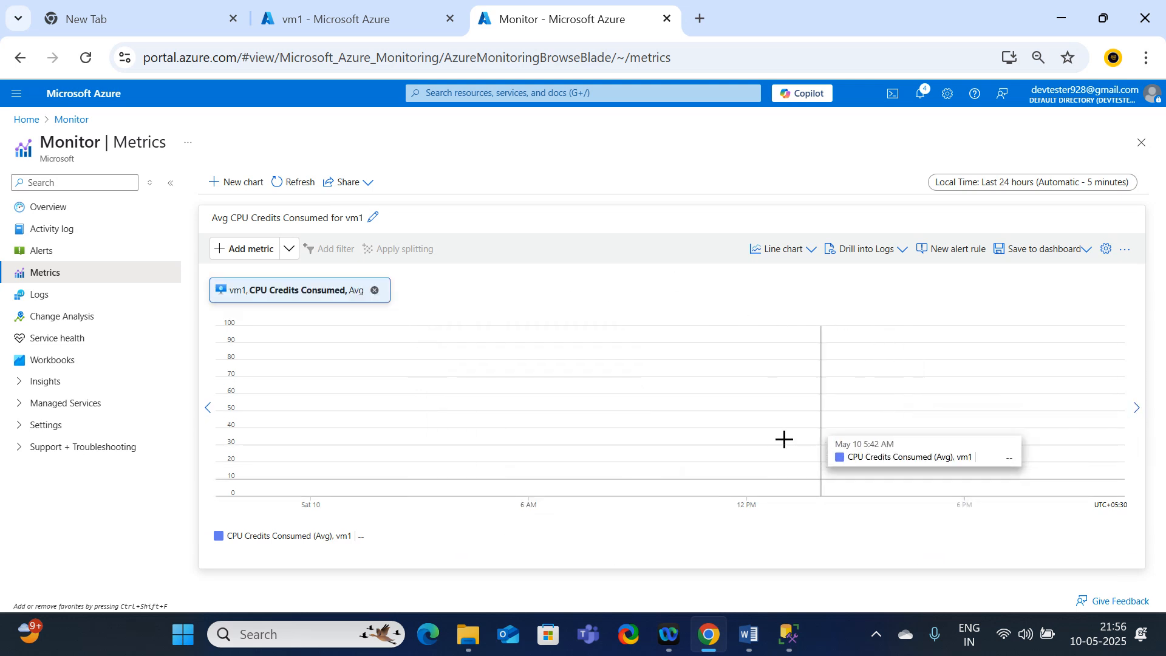
# Step: Add a second metric for vm1 to the chart, CPU Credits Remaining, with the Sum aggregation
pyautogui.click(246, 255)
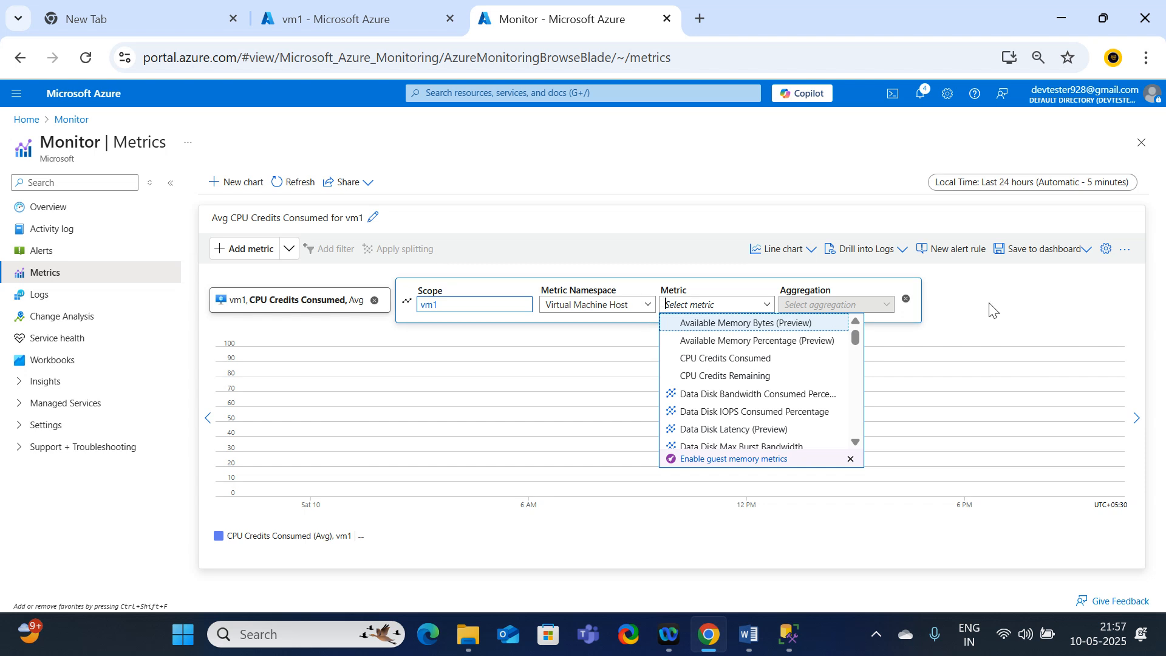
pyautogui.click(1056, 309)
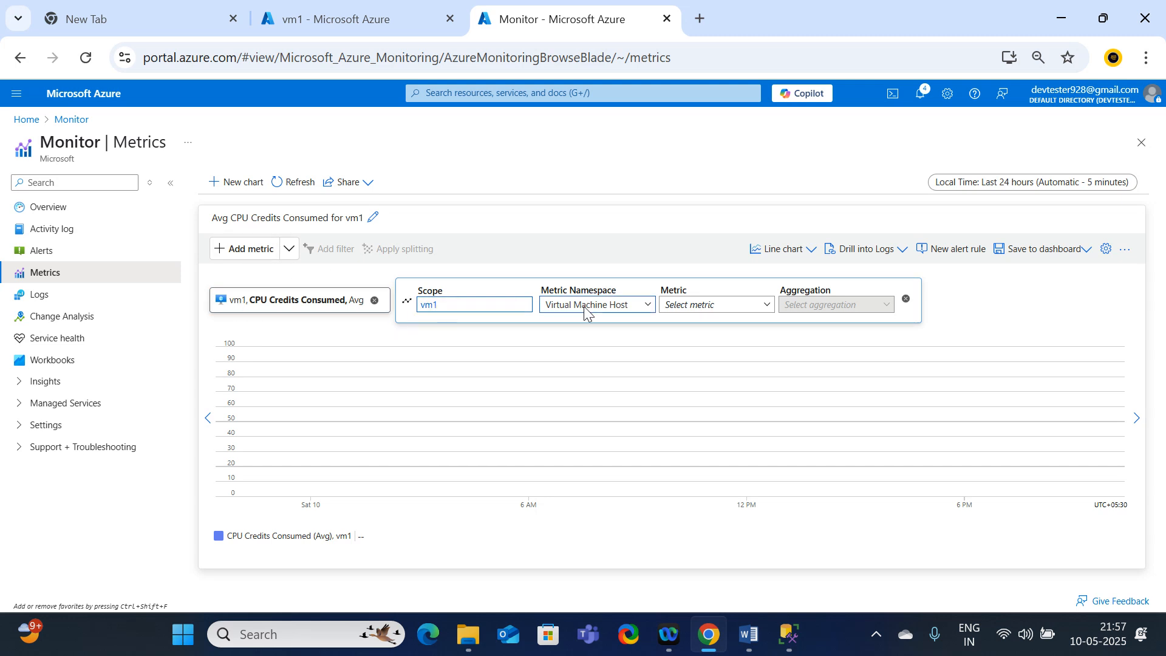
pyautogui.click(697, 306)
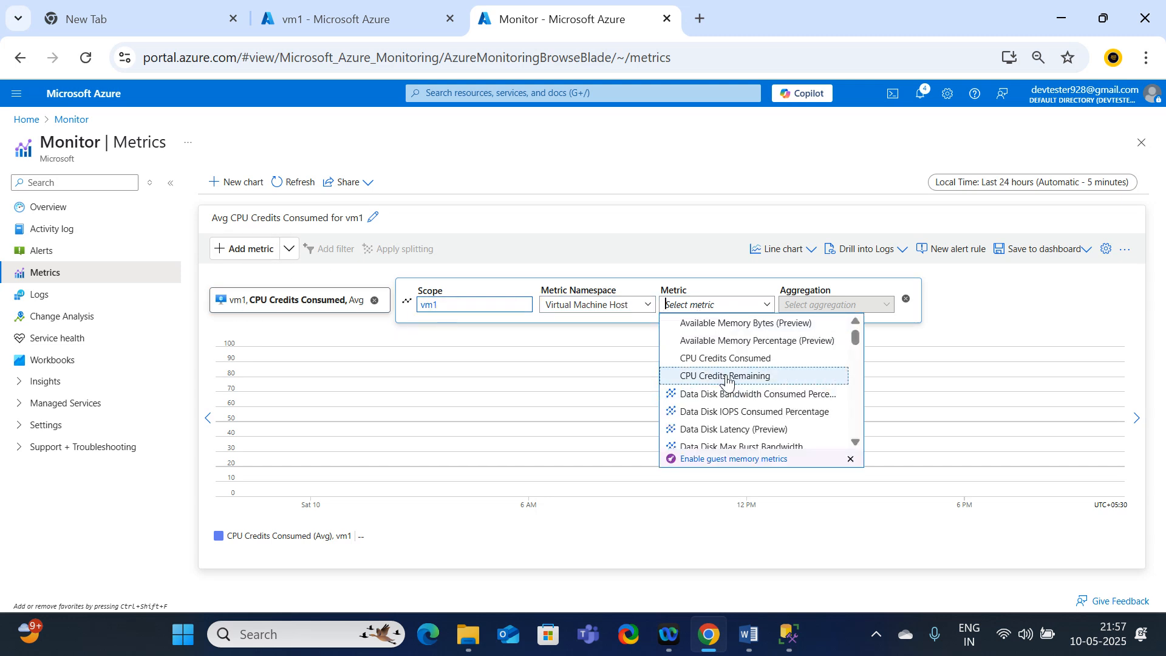
pyautogui.click(725, 376)
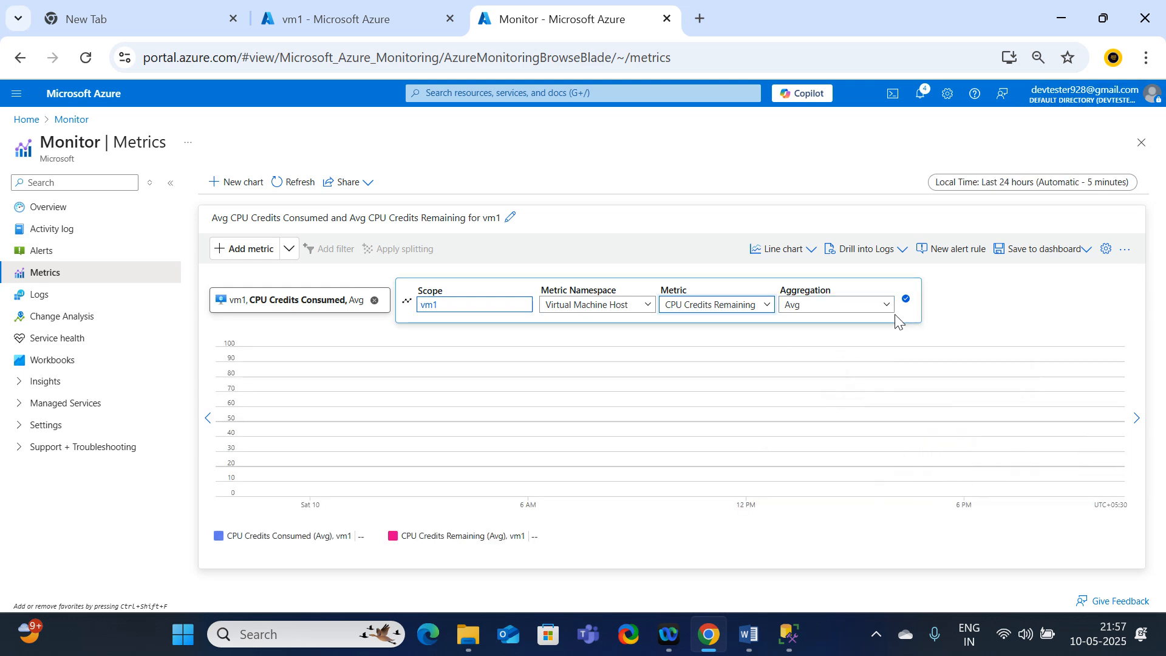
pyautogui.click(881, 305)
pyautogui.click(829, 324)
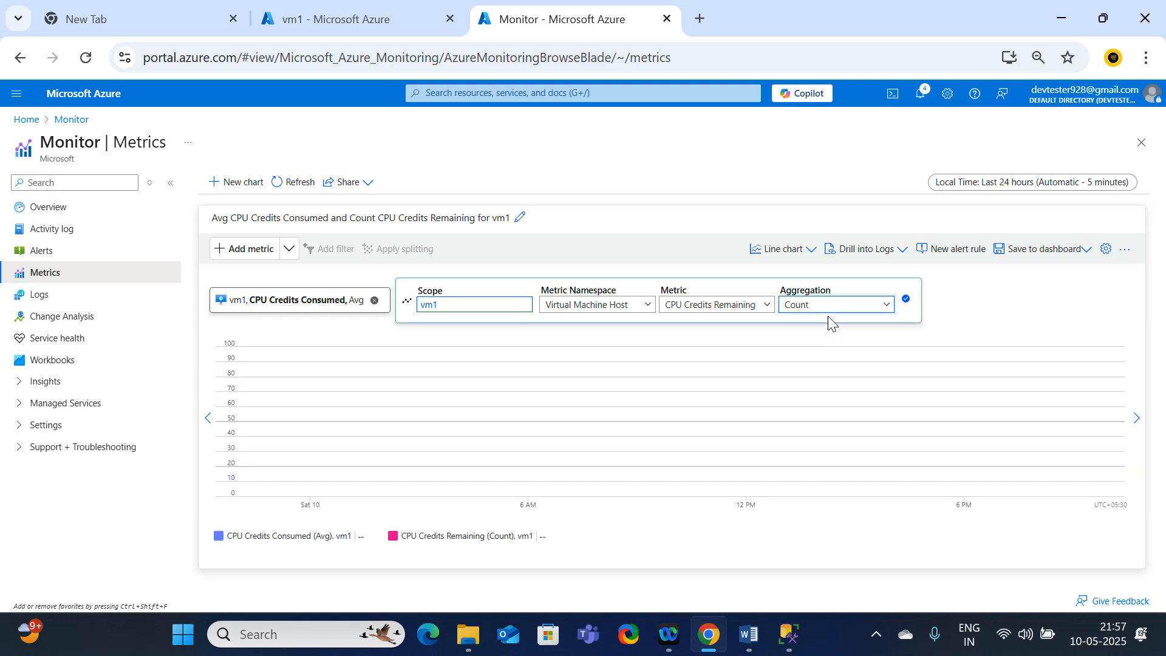
pyautogui.click(886, 309)
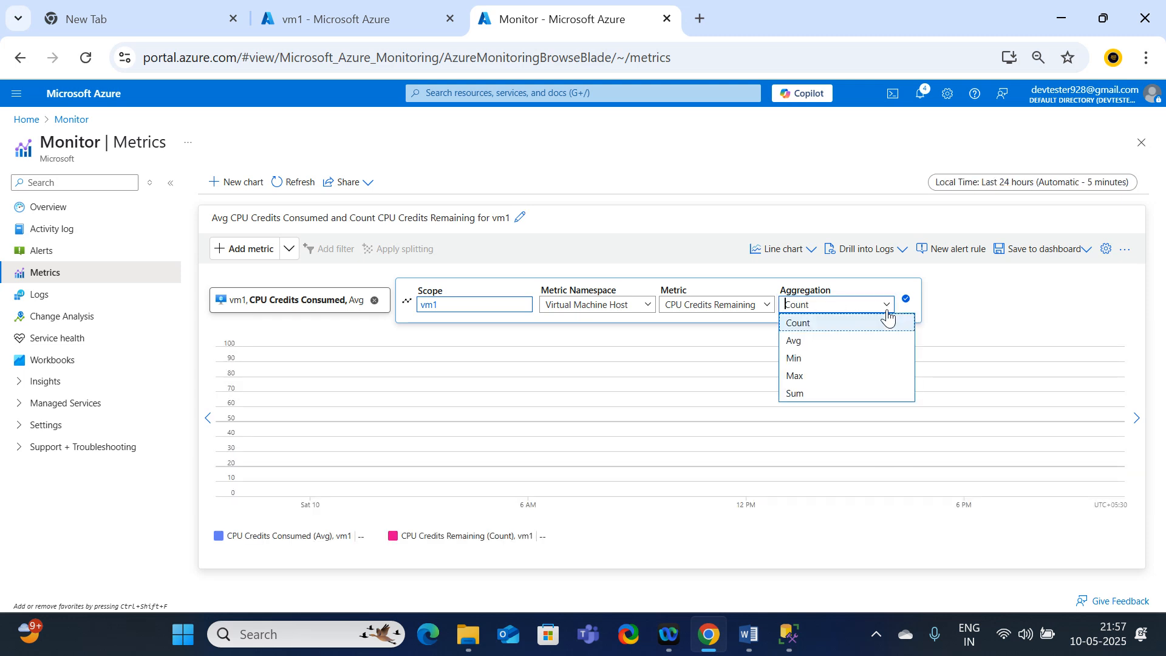
pyautogui.click(800, 395)
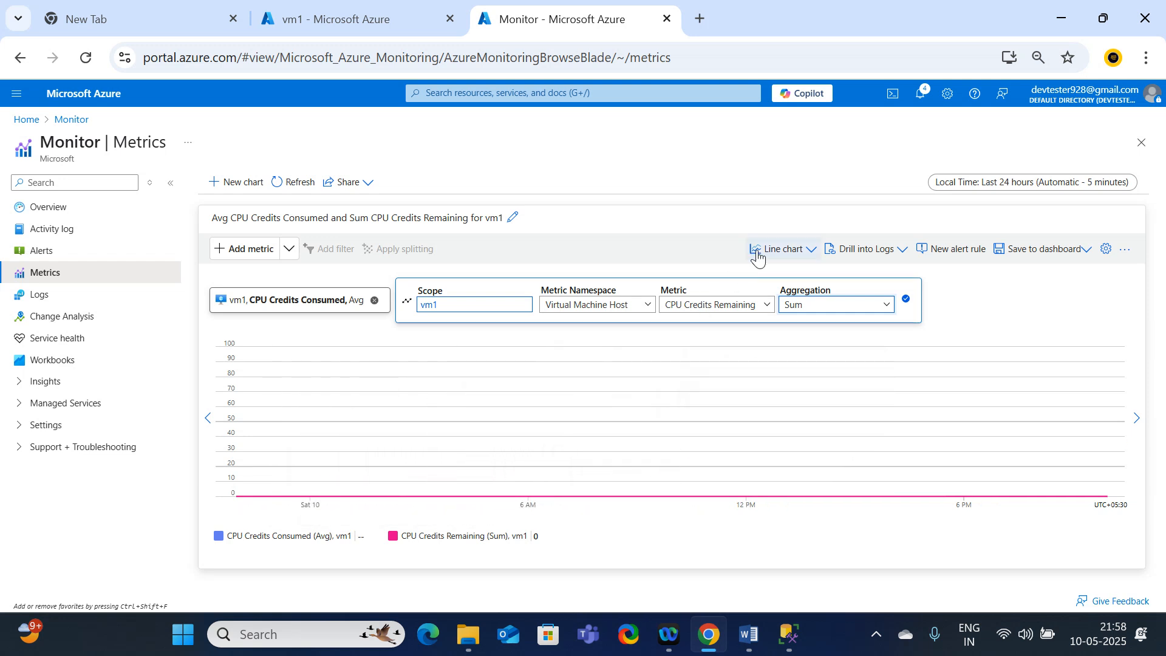
# Step: Switch the metrics chart's type to Area chart
pyautogui.click(805, 253)
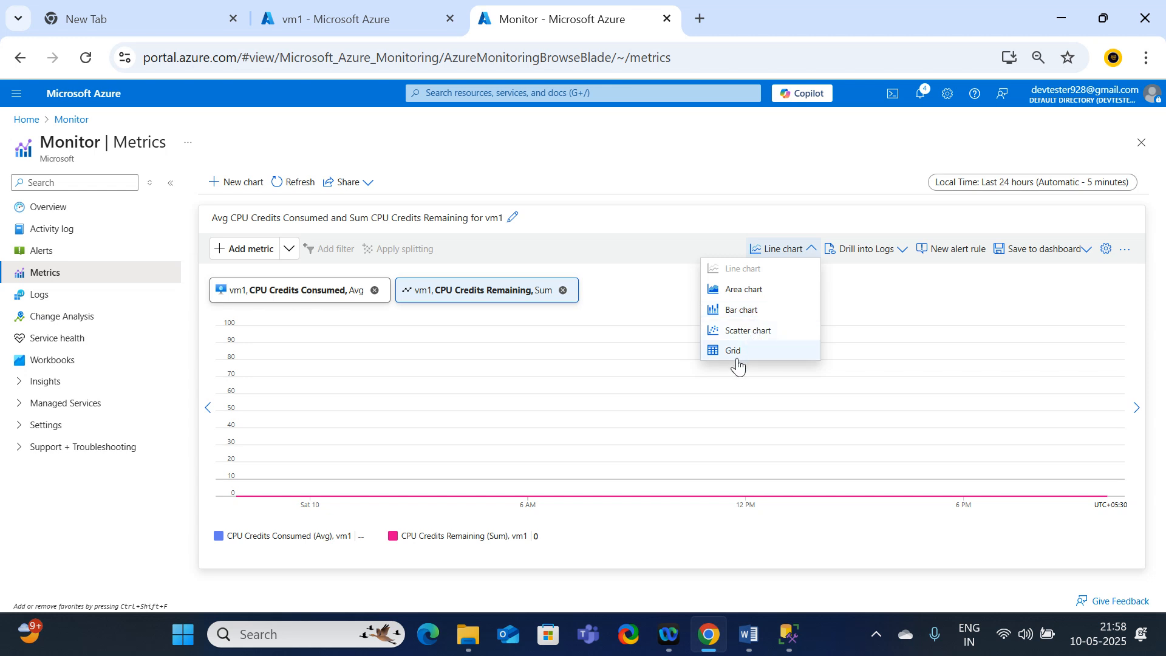
pyautogui.click(740, 292)
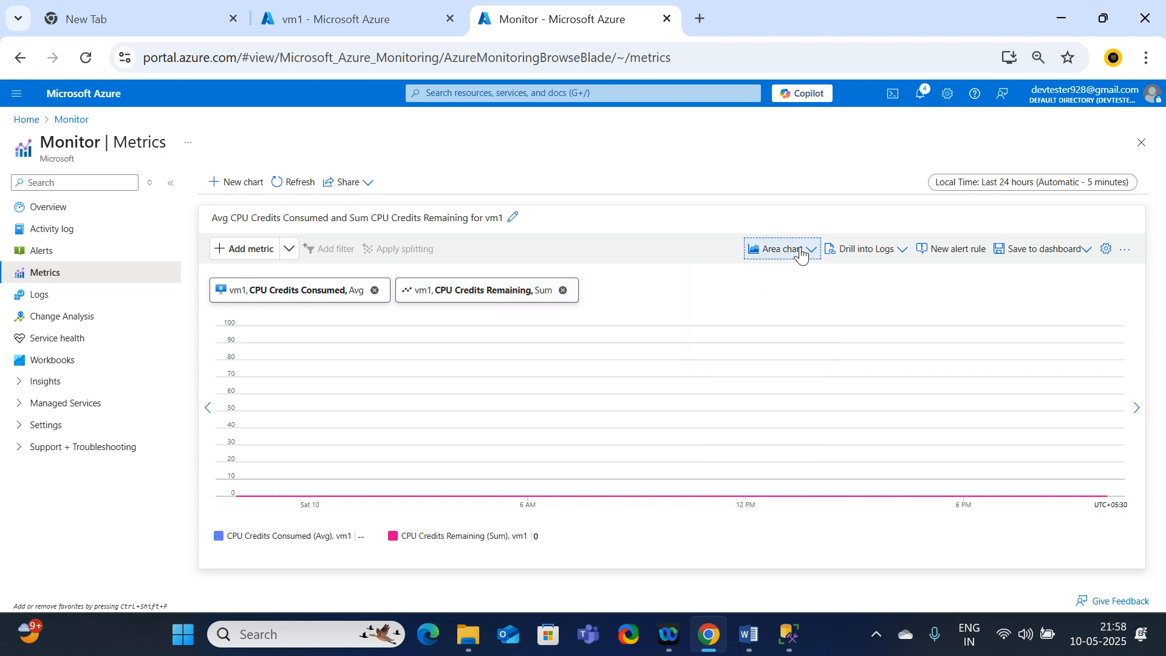
# Step: Try the Bar chart type on vm1's metrics chart and return it to Area chart
pyautogui.click(802, 255)
pyautogui.click(742, 310)
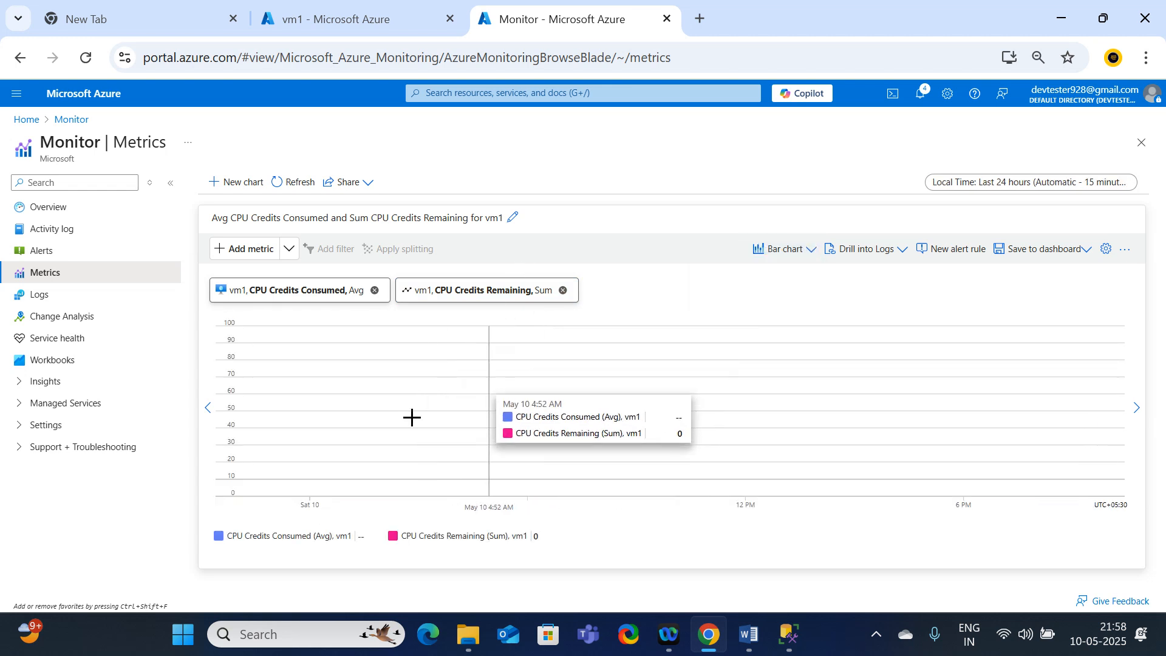
pyautogui.click(796, 242)
pyautogui.click(741, 295)
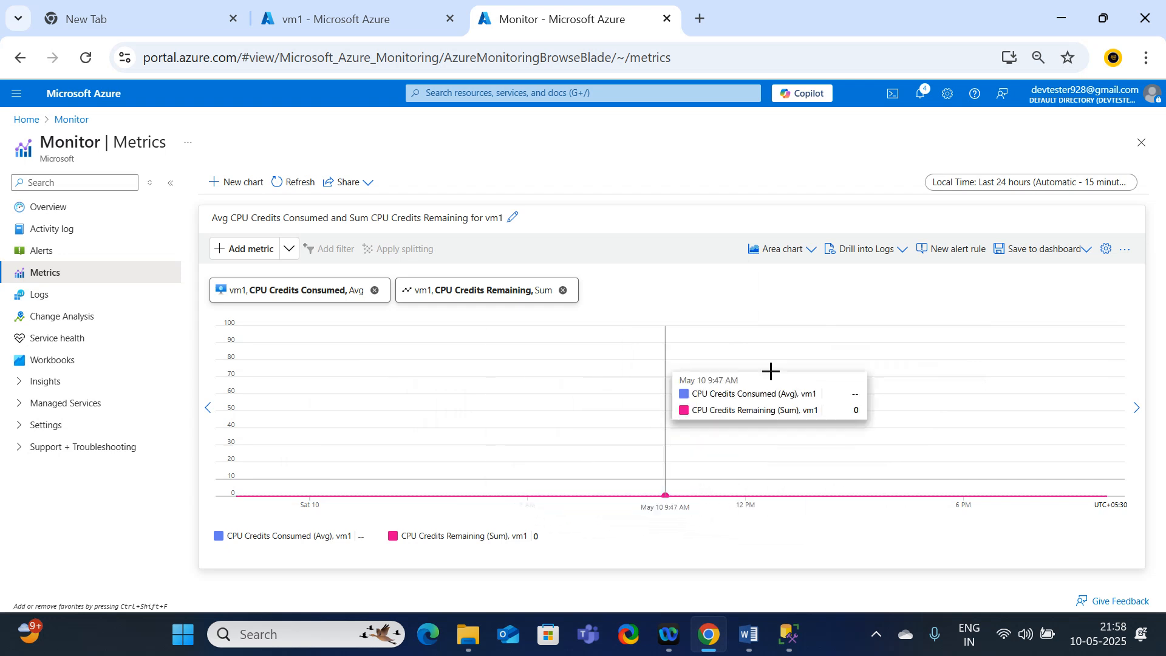
# Step: Hide the CPU Credits Consumed series and display vm1's metrics as a Grid
pyautogui.click(805, 255)
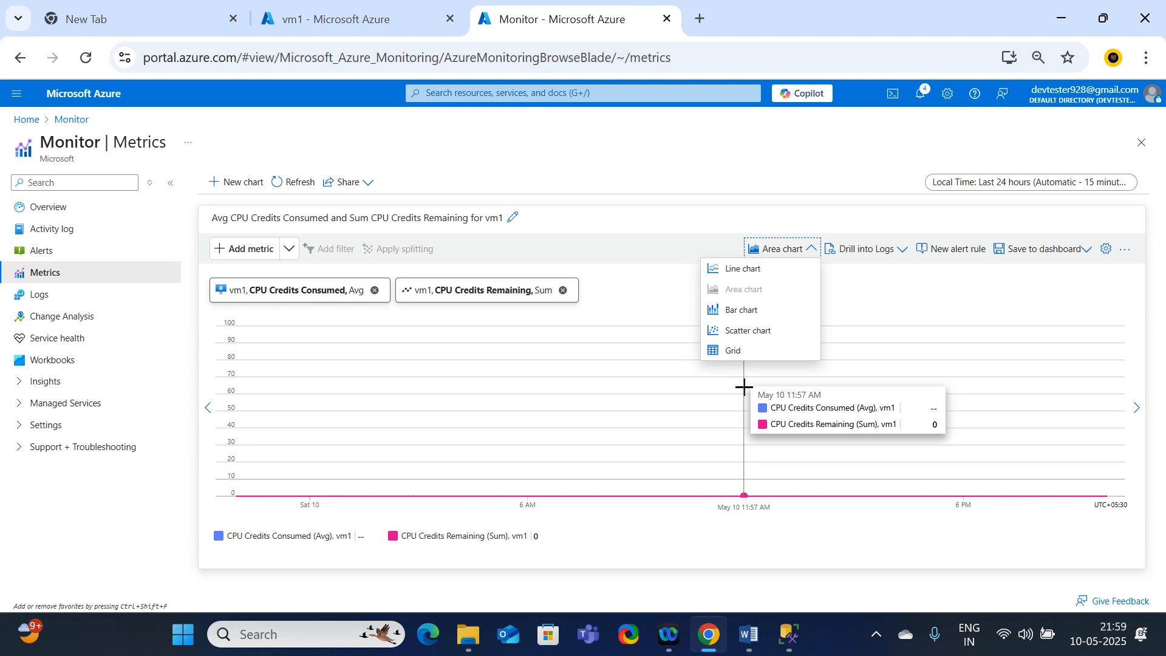
pyautogui.click(287, 535)
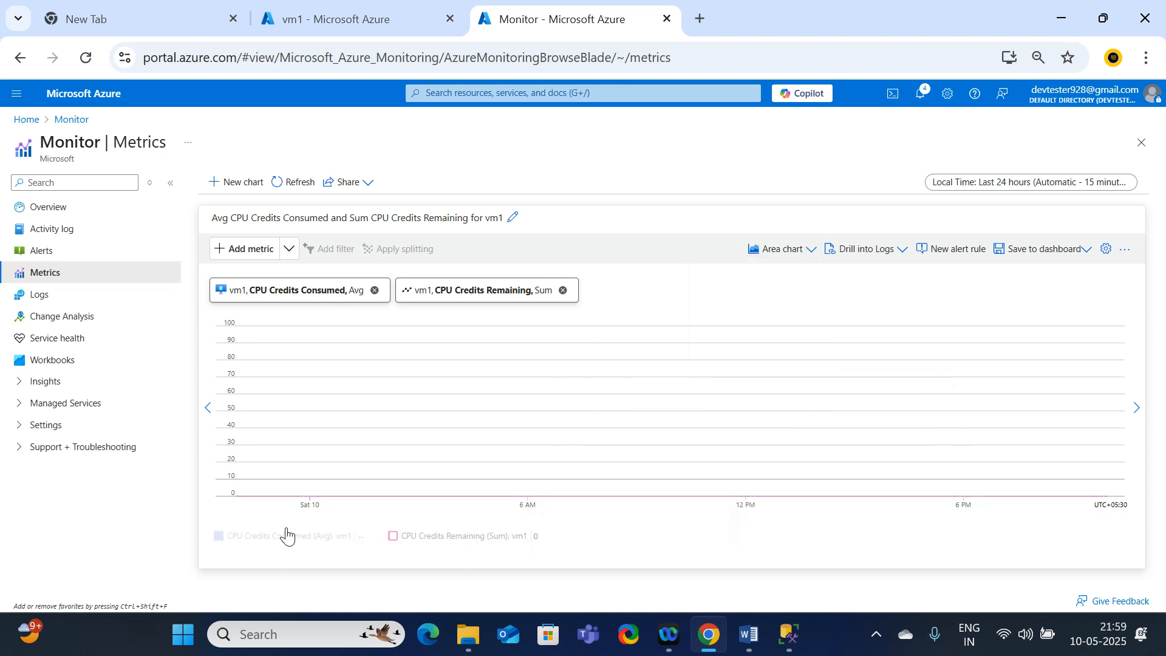
pyautogui.click(781, 249)
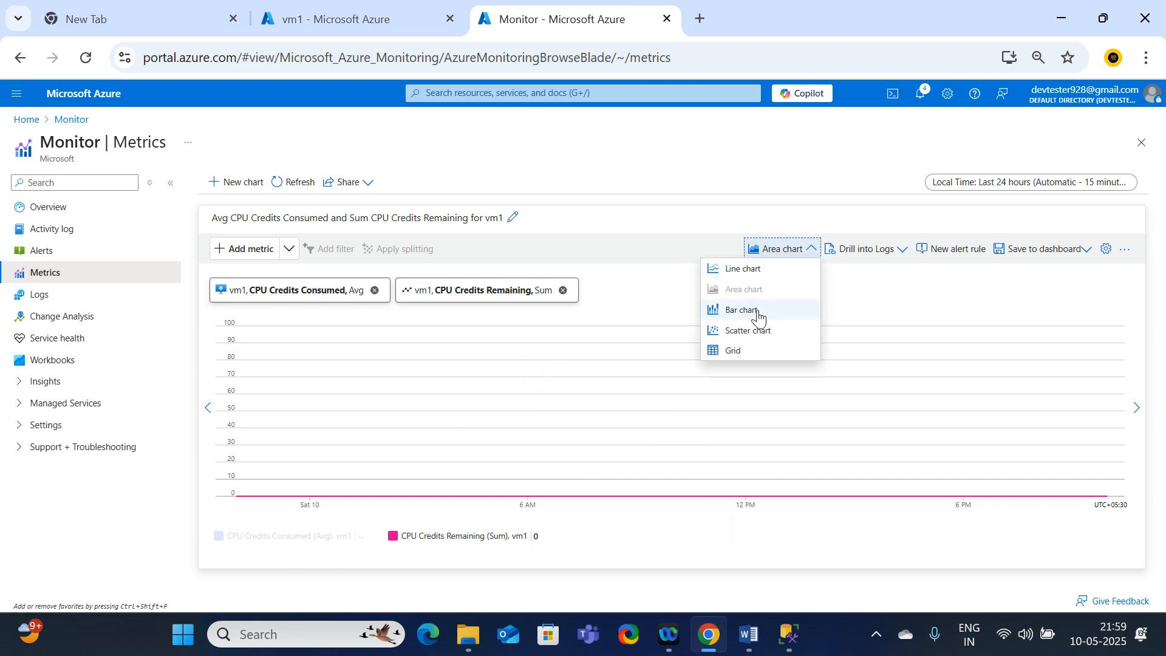
pyautogui.click(738, 349)
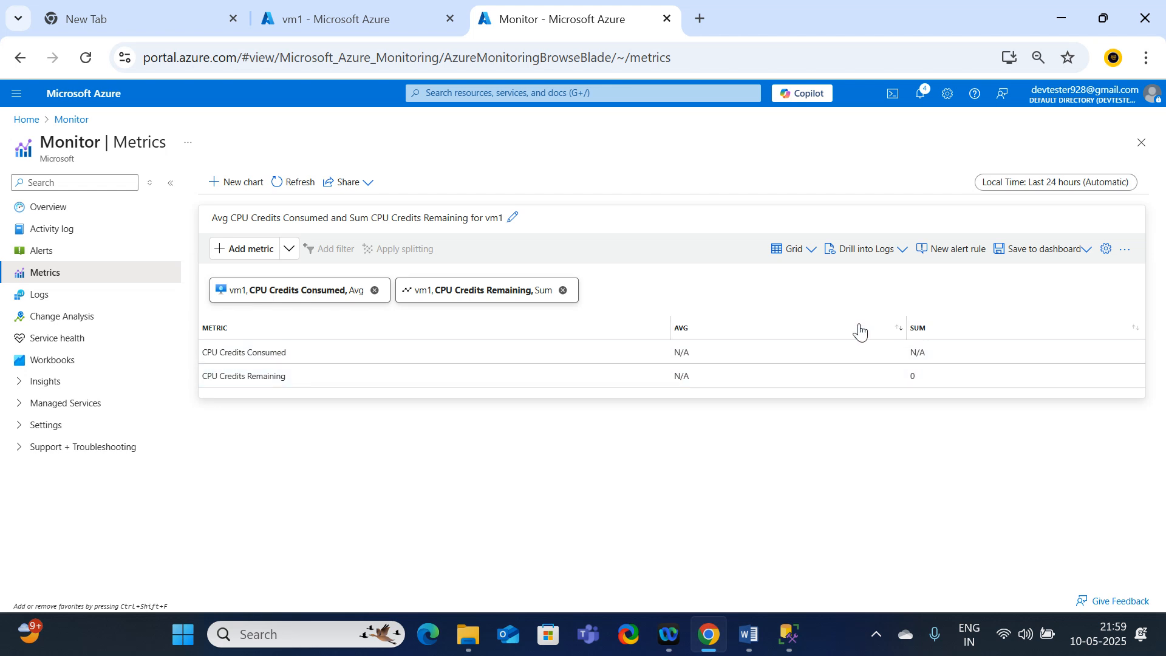
# Step: Switch the display of vm1's CPU credit metrics to Scatter chart
pyautogui.click(801, 255)
pyautogui.click(746, 330)
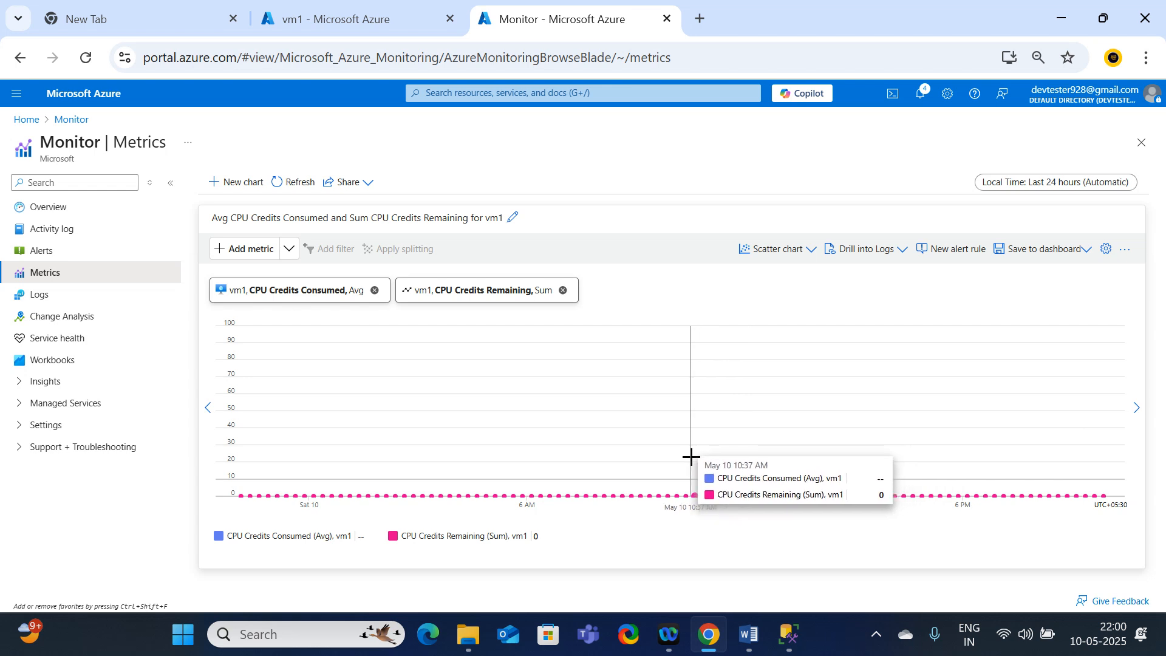
# Step: Review the Logs, Alerts and Metrics notes in the Azure Monitor-session 44 Word document and return to the metrics chart in the browser
pyautogui.click(749, 635)
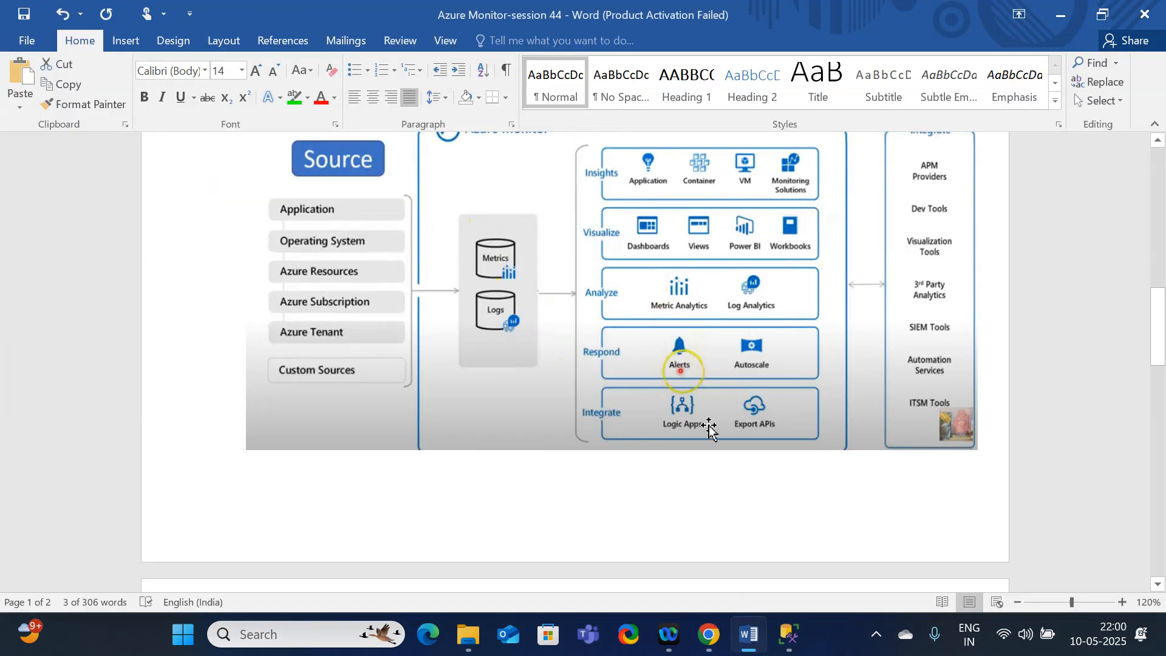
pyautogui.scroll(3, 708, 424)
pyautogui.scroll(-7, 708, 423)
pyautogui.scroll(-5, 708, 424)
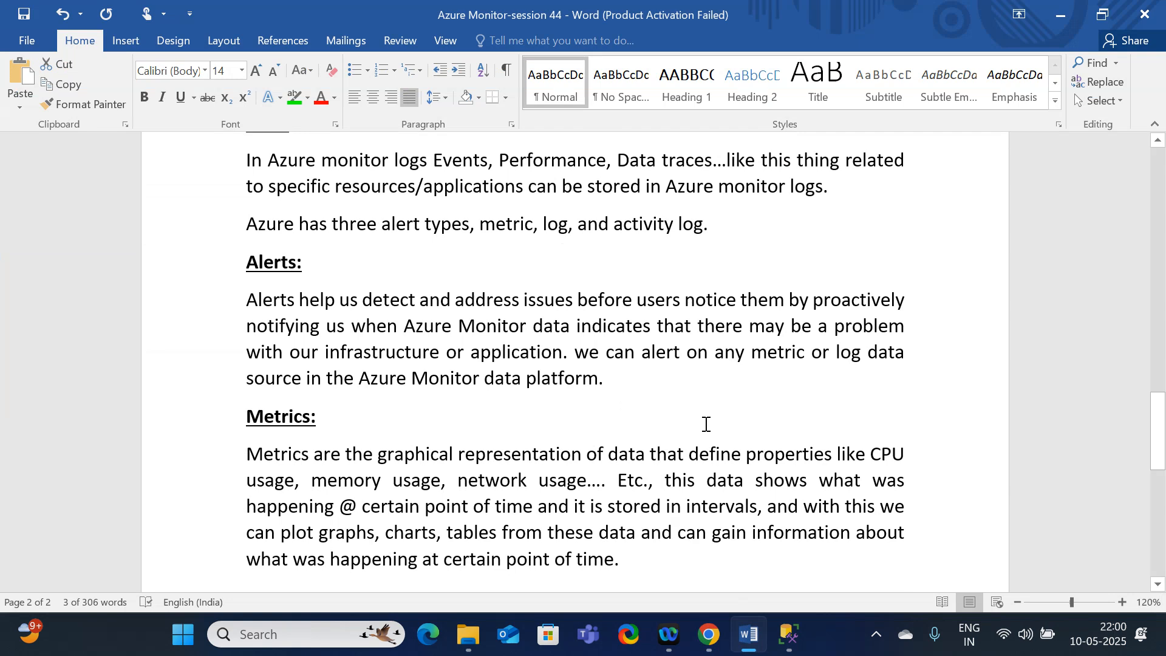
pyautogui.scroll(-3, 706, 425)
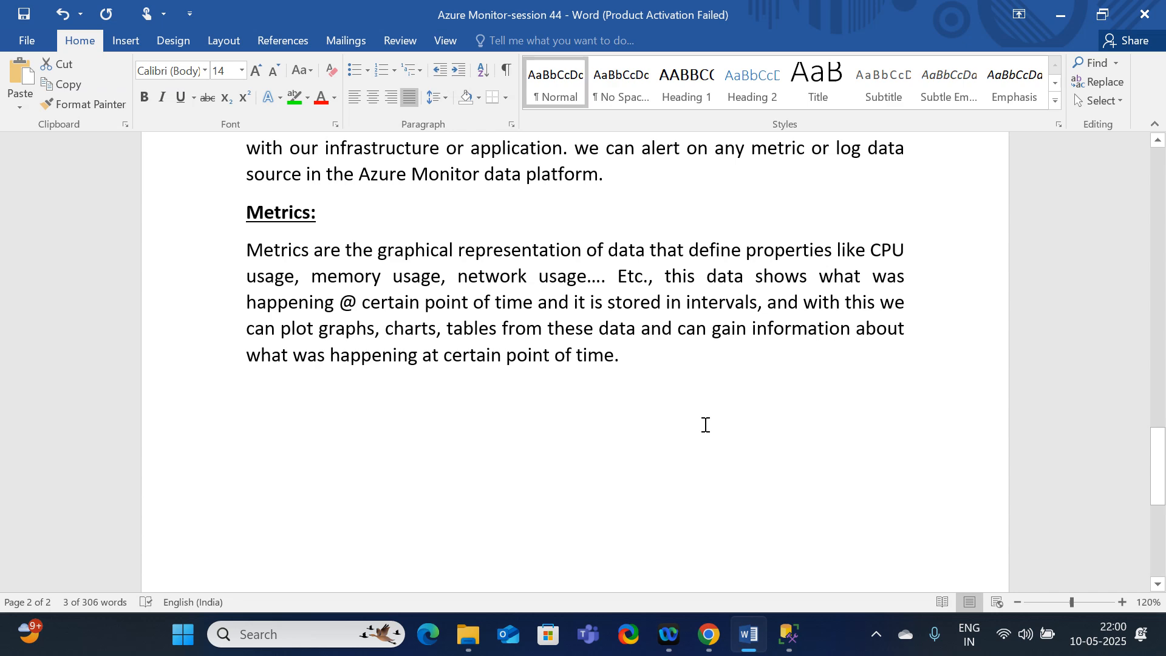
pyautogui.scroll(4, 705, 425)
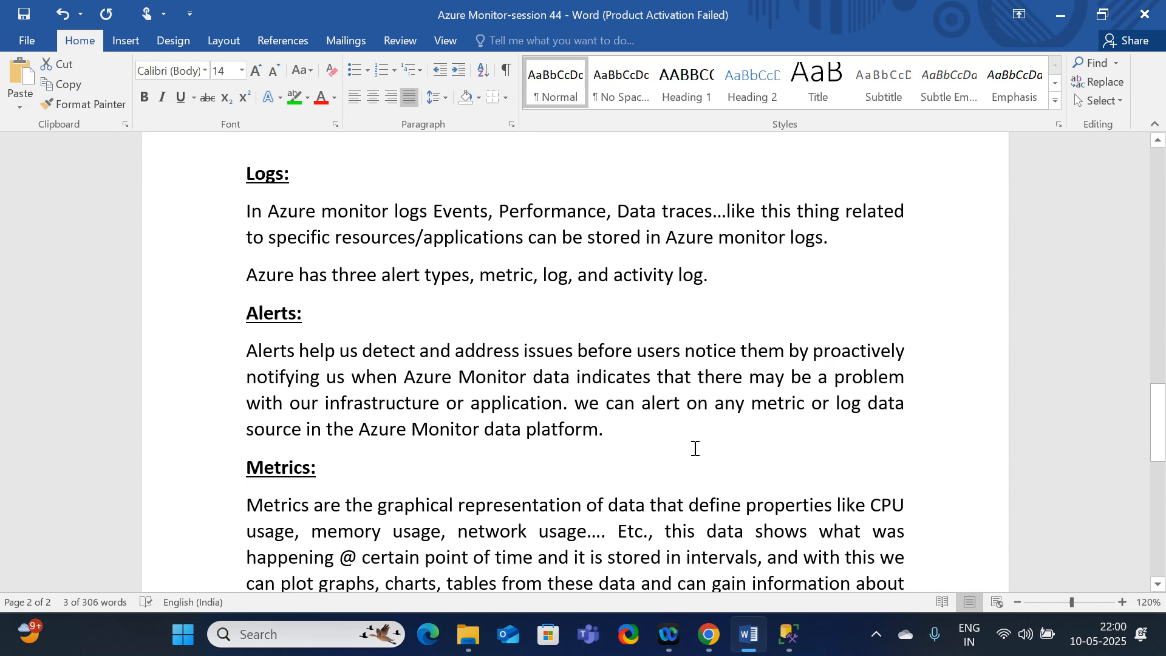
pyautogui.click(1060, 14)
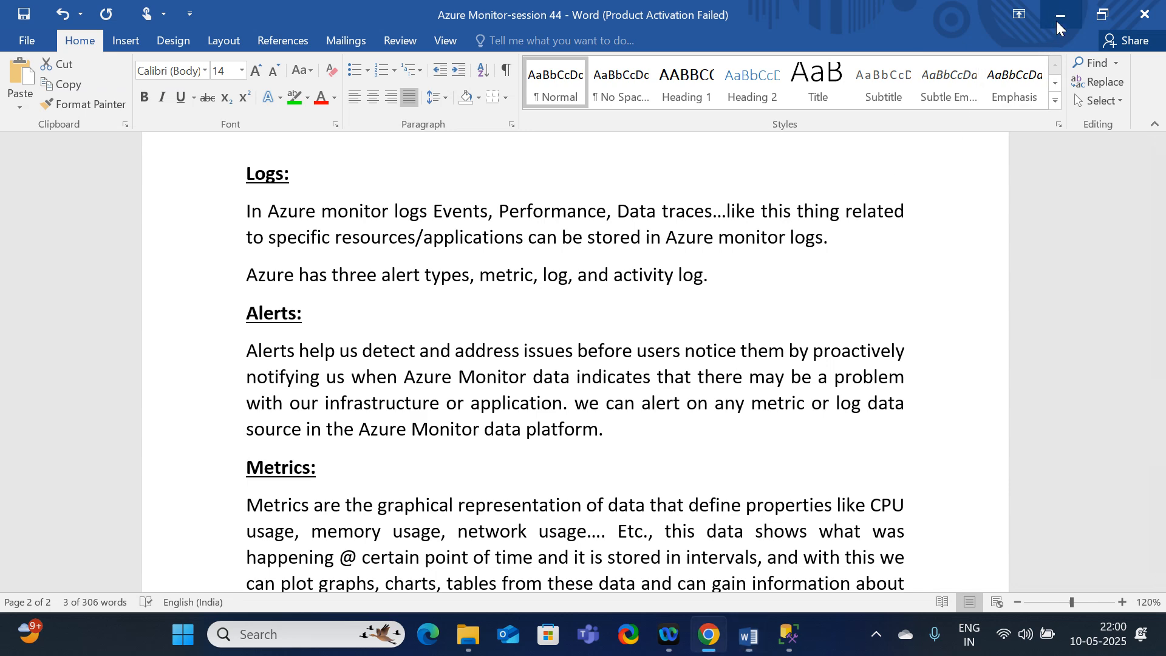
pyautogui.moveTo(959, 345)
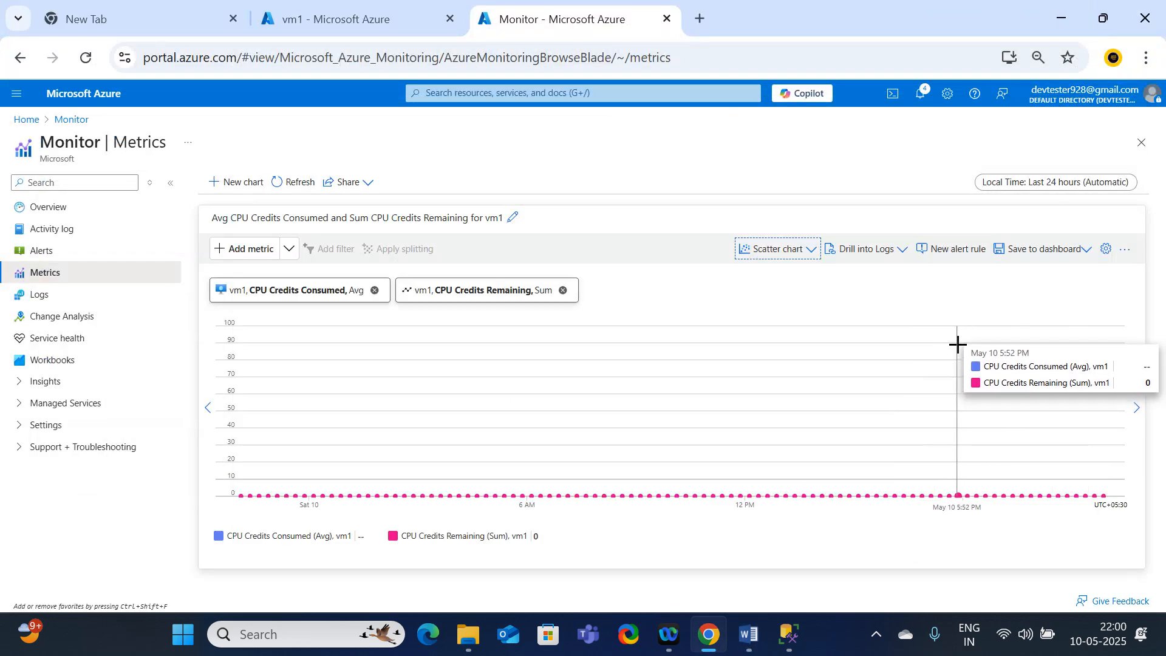